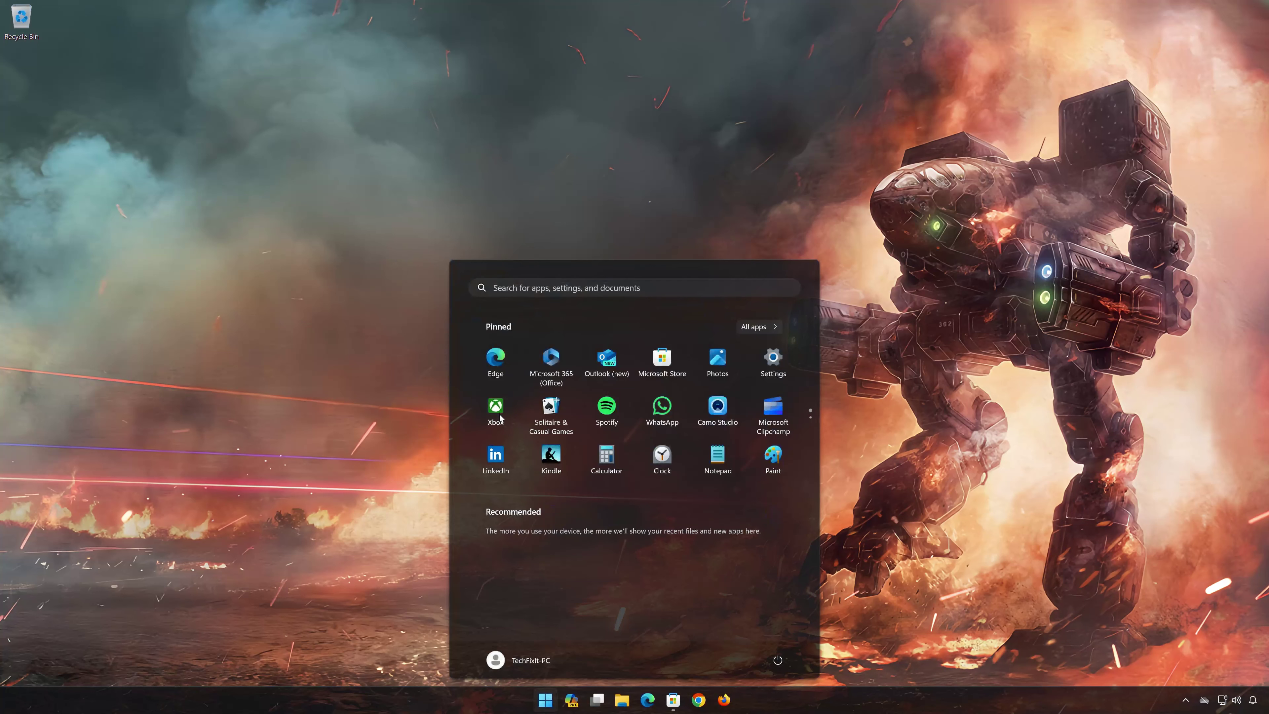
Step: Open the Xbox app, start the Gaming Services Repair Tool from its support options, and allow it to make changes to the device
drag(456, 29, 706, 118)
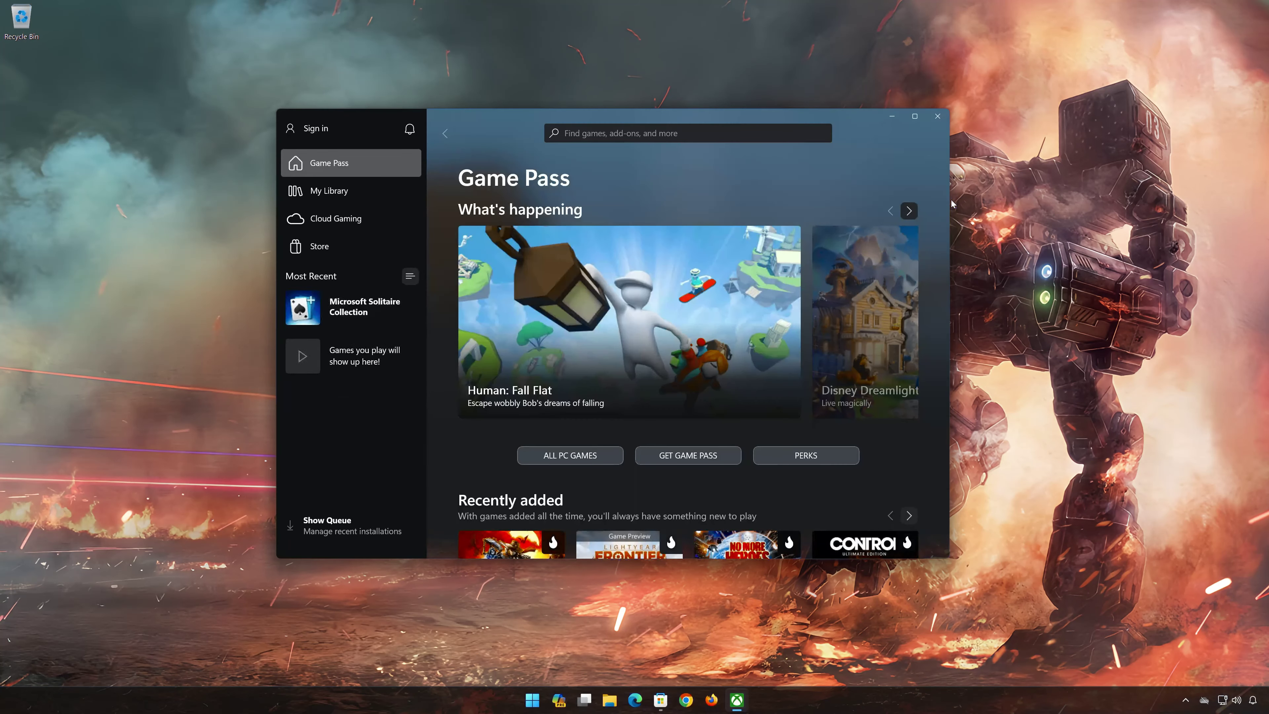
click(318, 136)
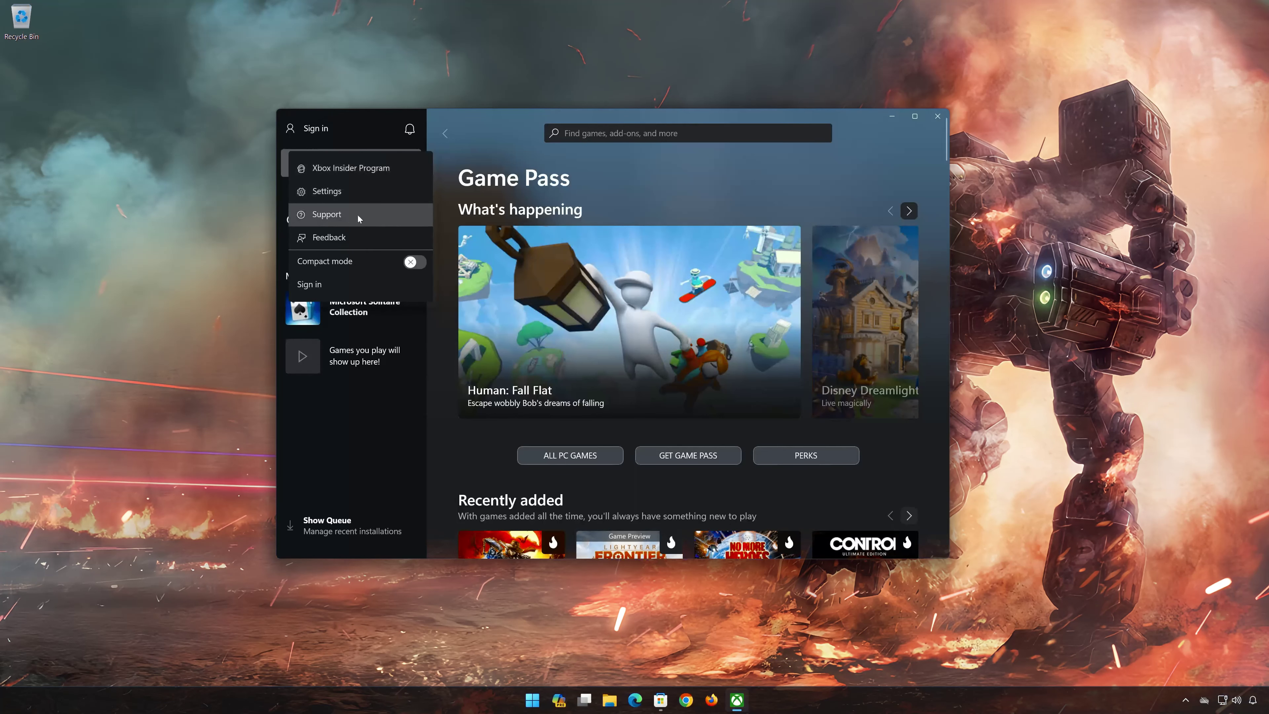
click(329, 220)
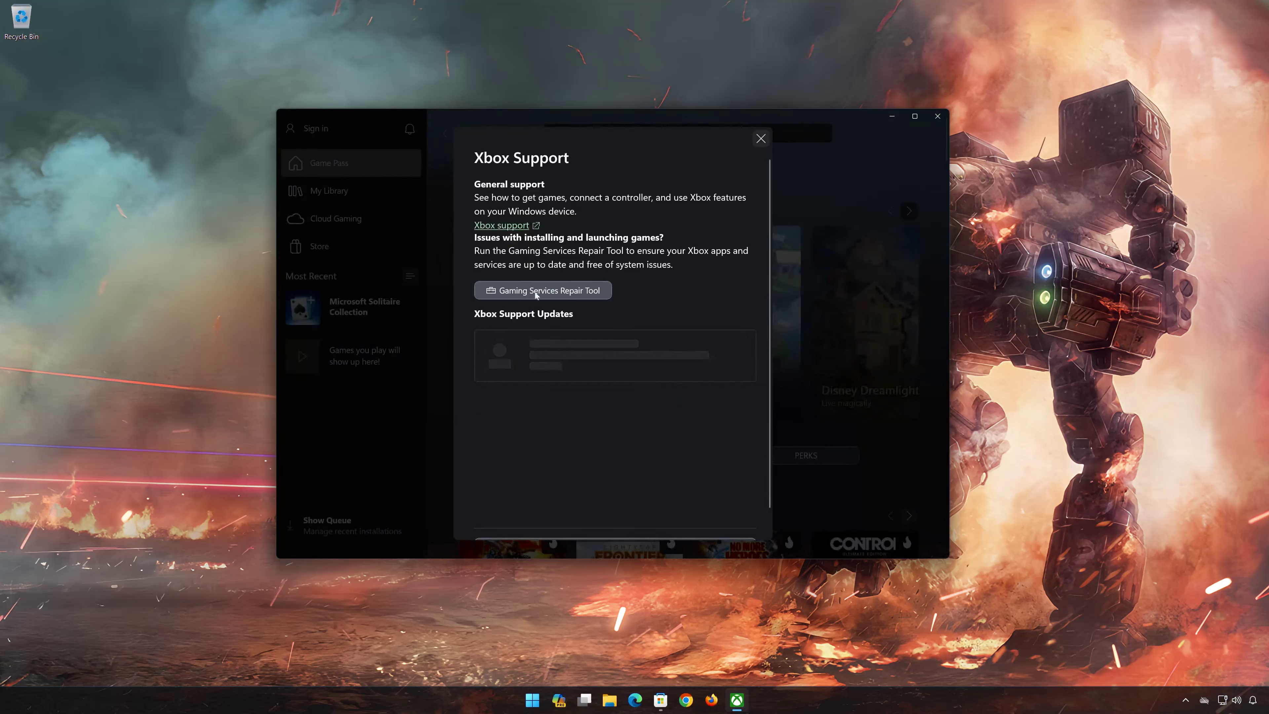
click(565, 291)
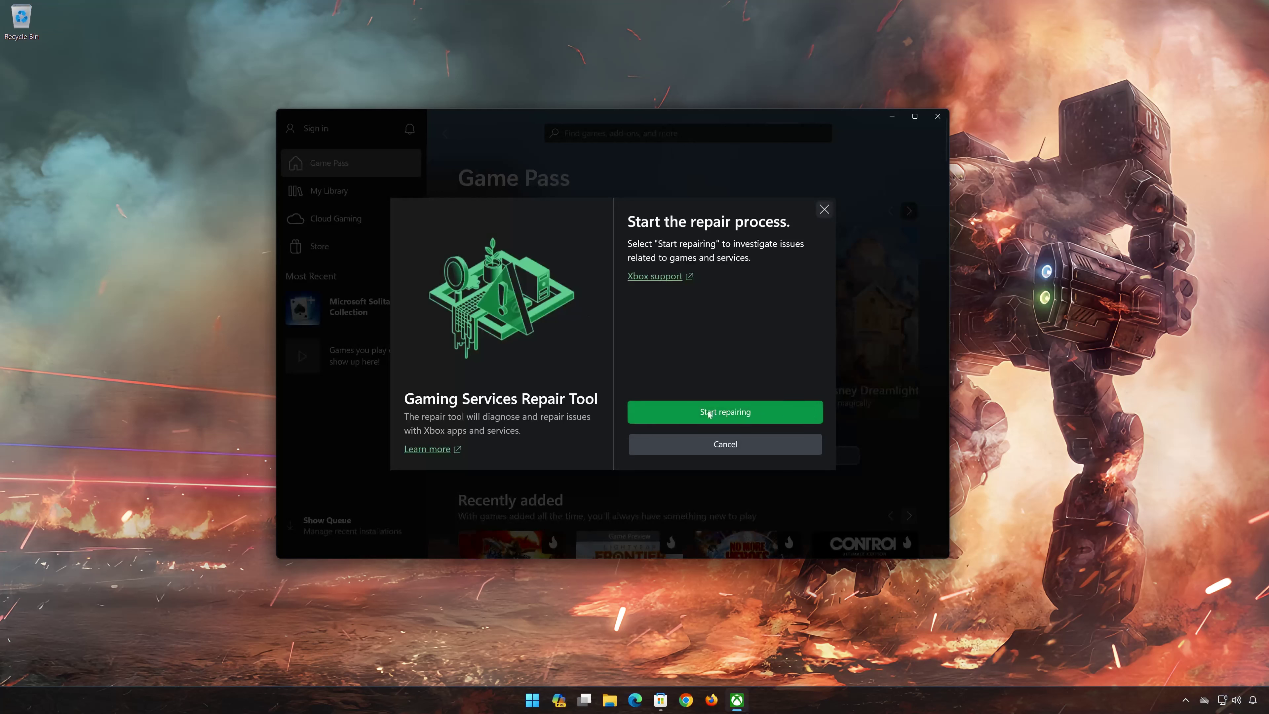
click(721, 414)
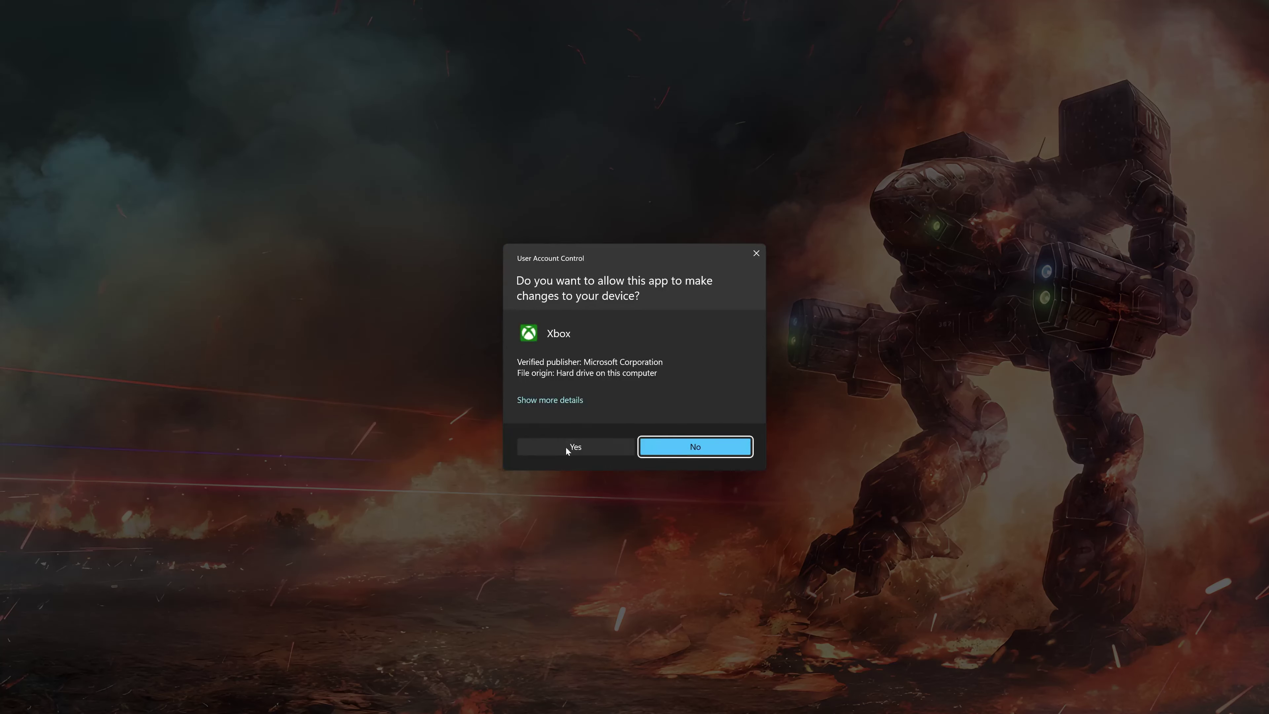
click(567, 448)
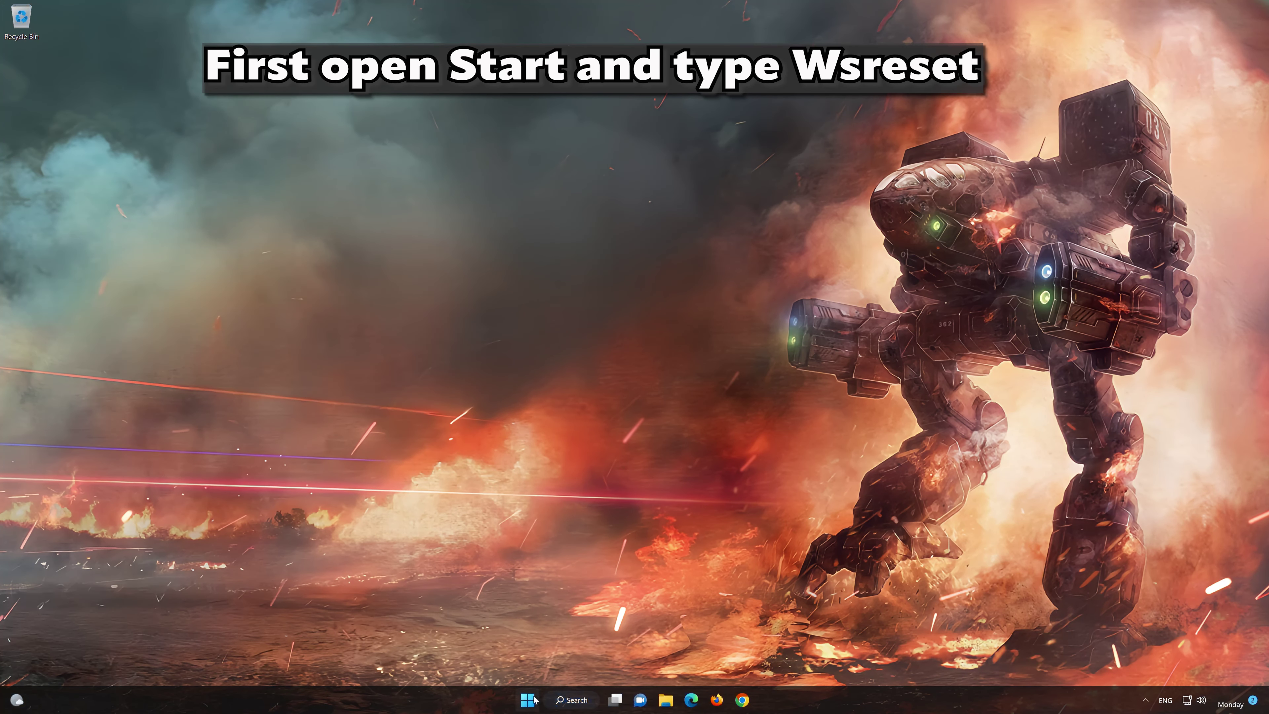
Step: Find the wsreset command through the Windows search and run it to reset the Microsoft Store cache
click(530, 699)
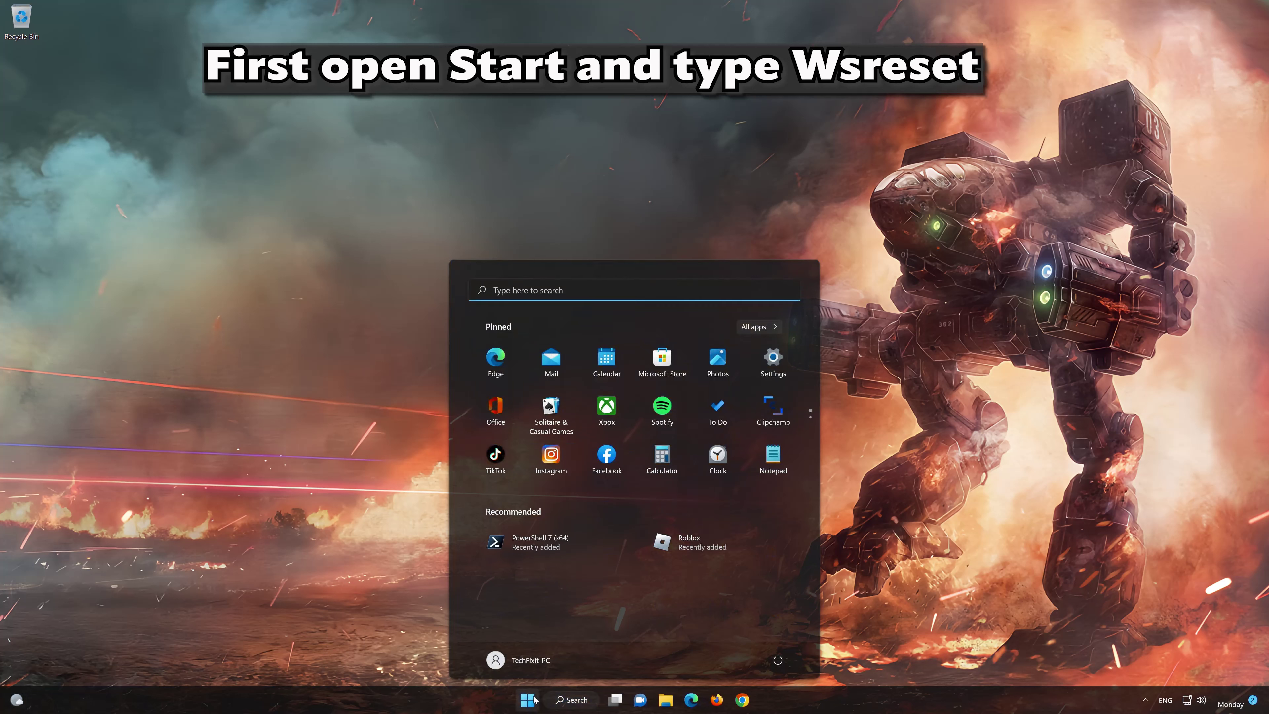
text(wsreset)
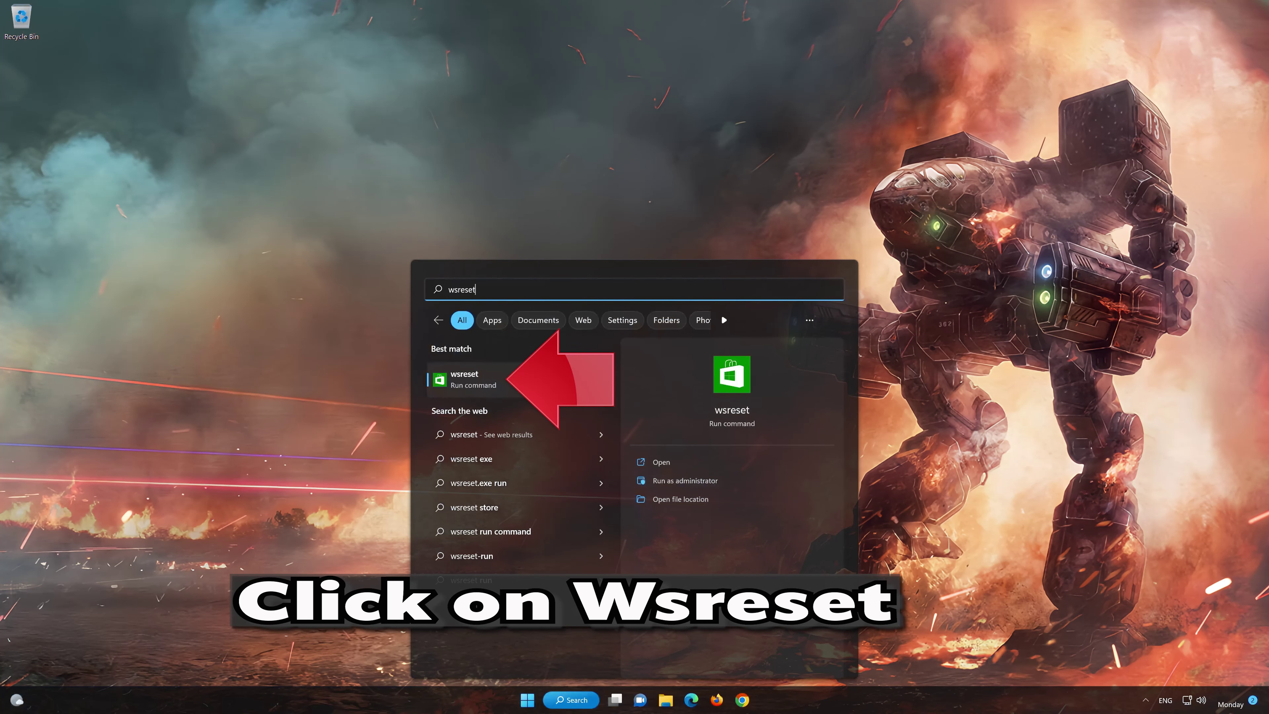
click(537, 380)
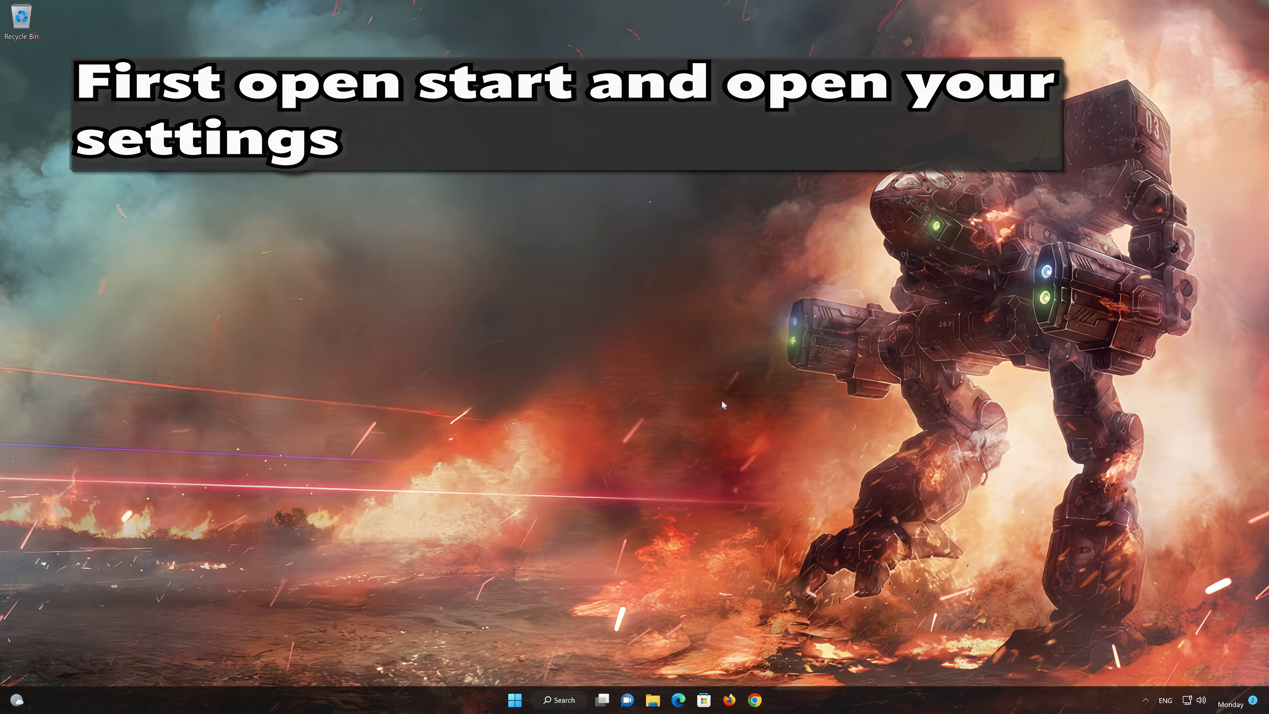
Step: Open Windows Settings and go to the Apps & features page
click(514, 700)
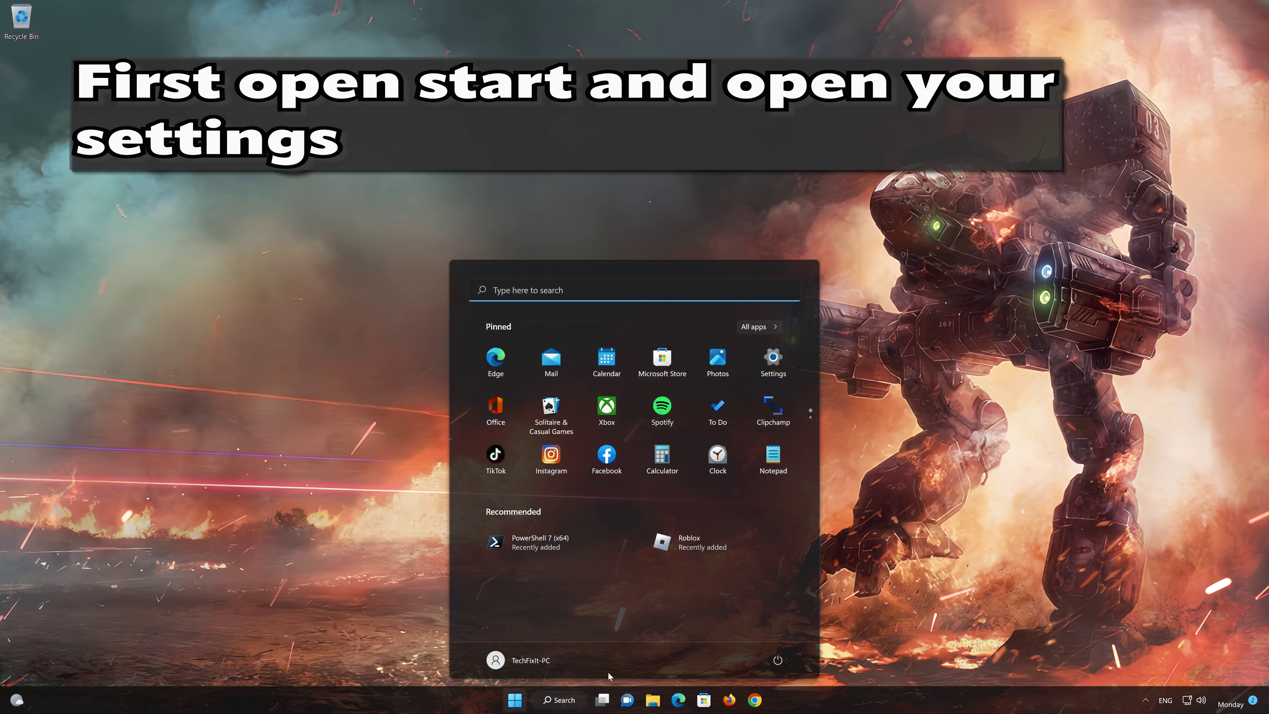
click(777, 364)
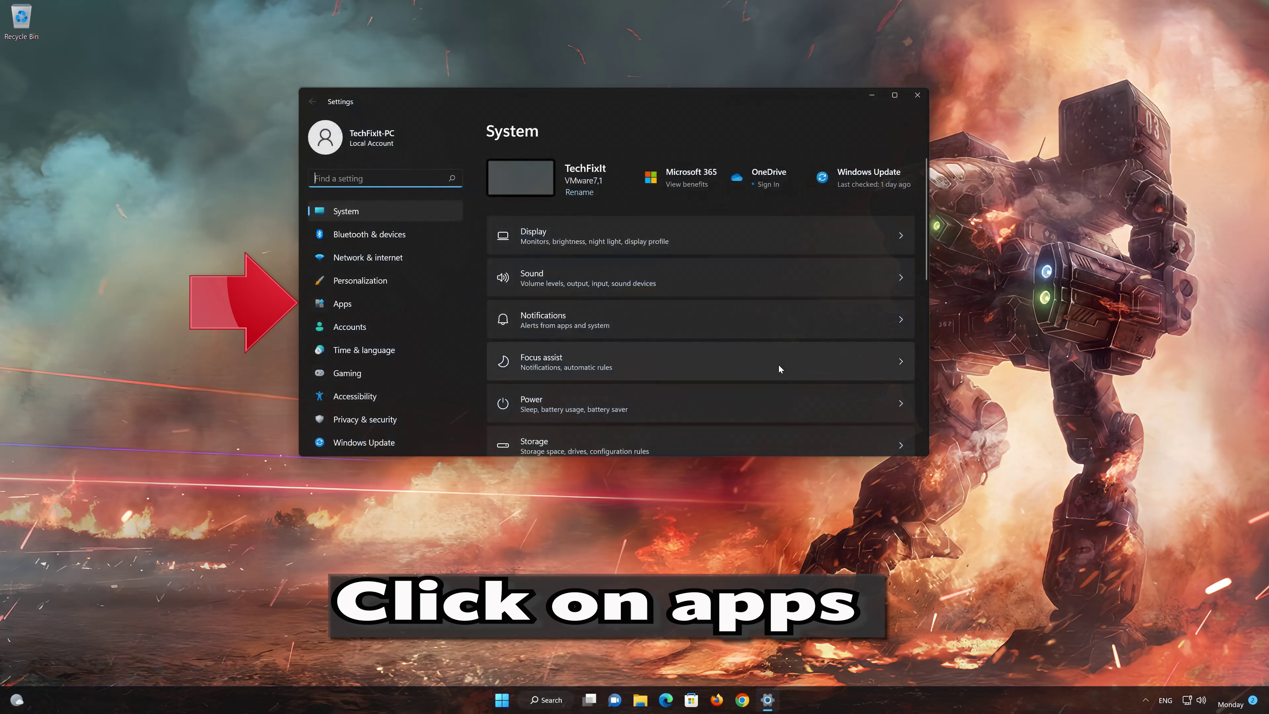
click(390, 299)
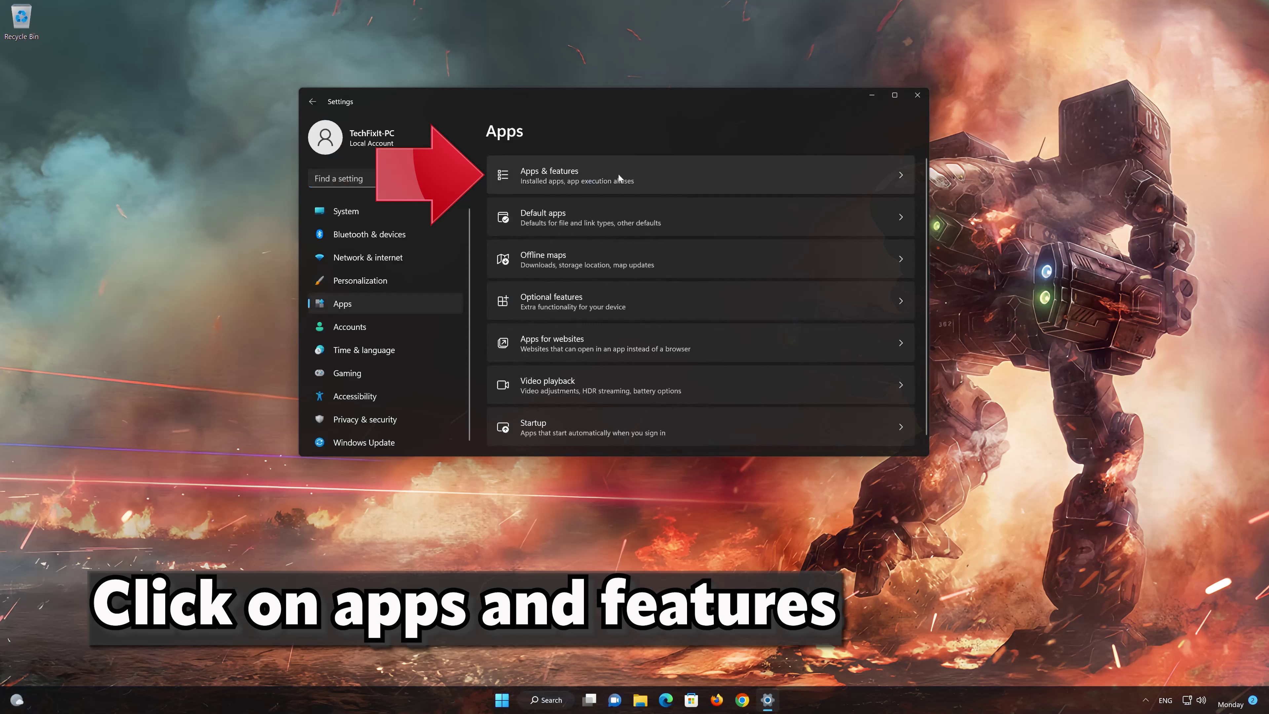
click(642, 166)
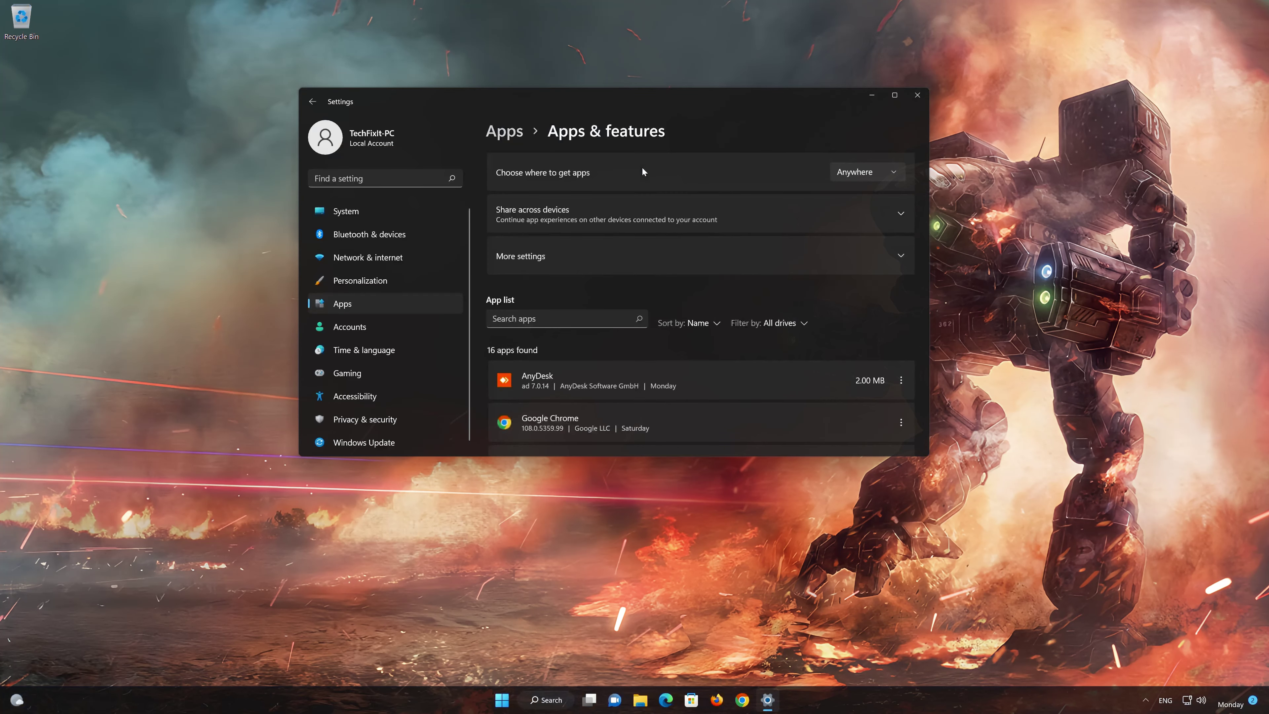
Step: Locate Microsoft Store in the installed apps list and open its advanced options
scroll(699, 308, down, 10)
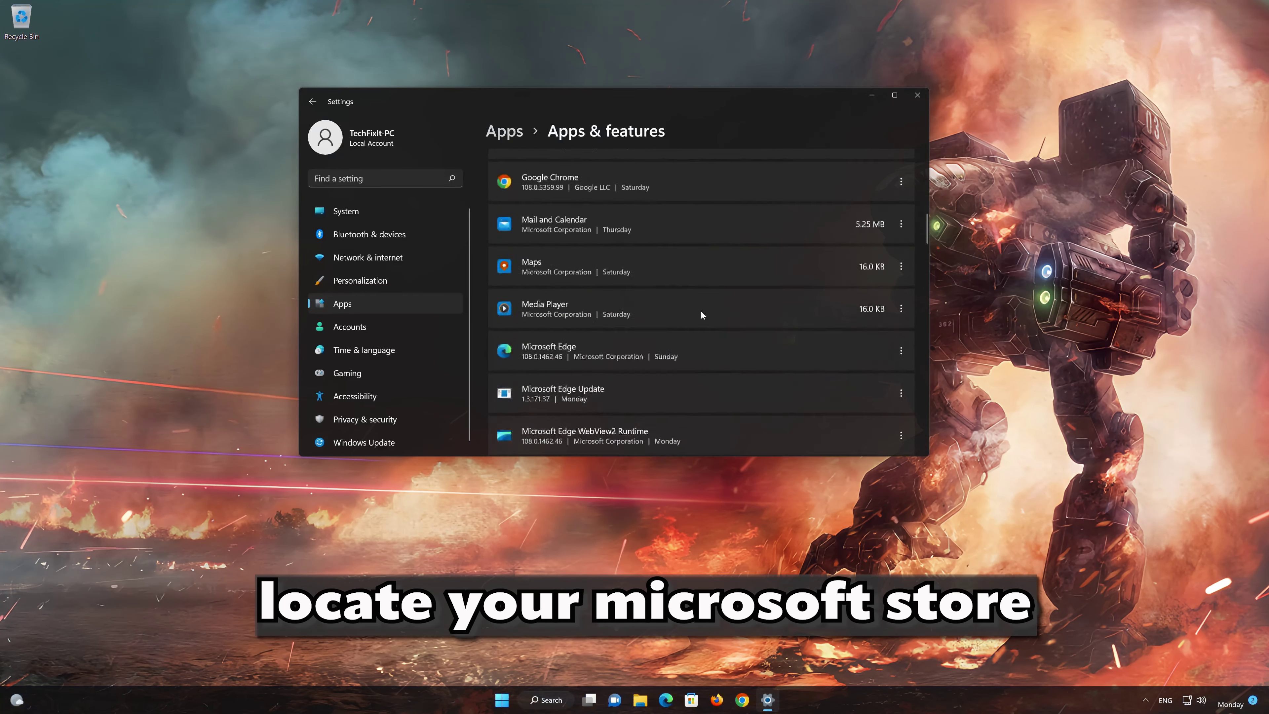
scroll(702, 313, down, 3)
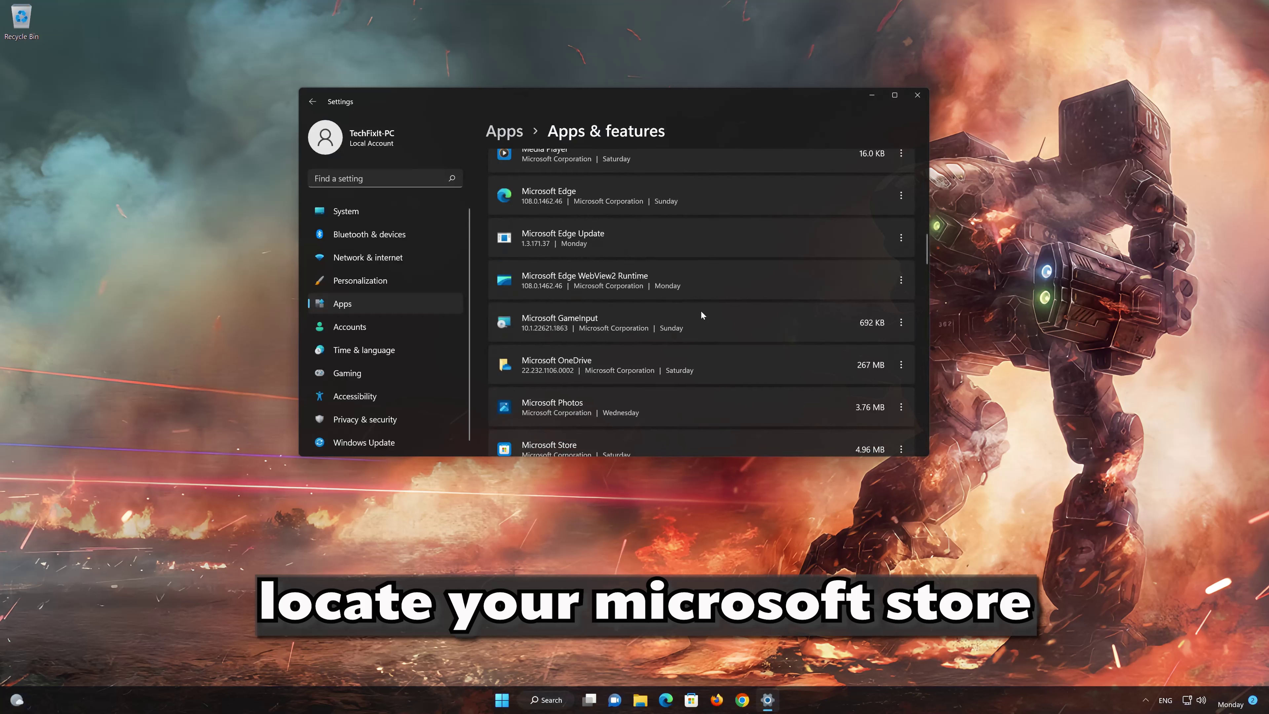
scroll(701, 311, down, 2)
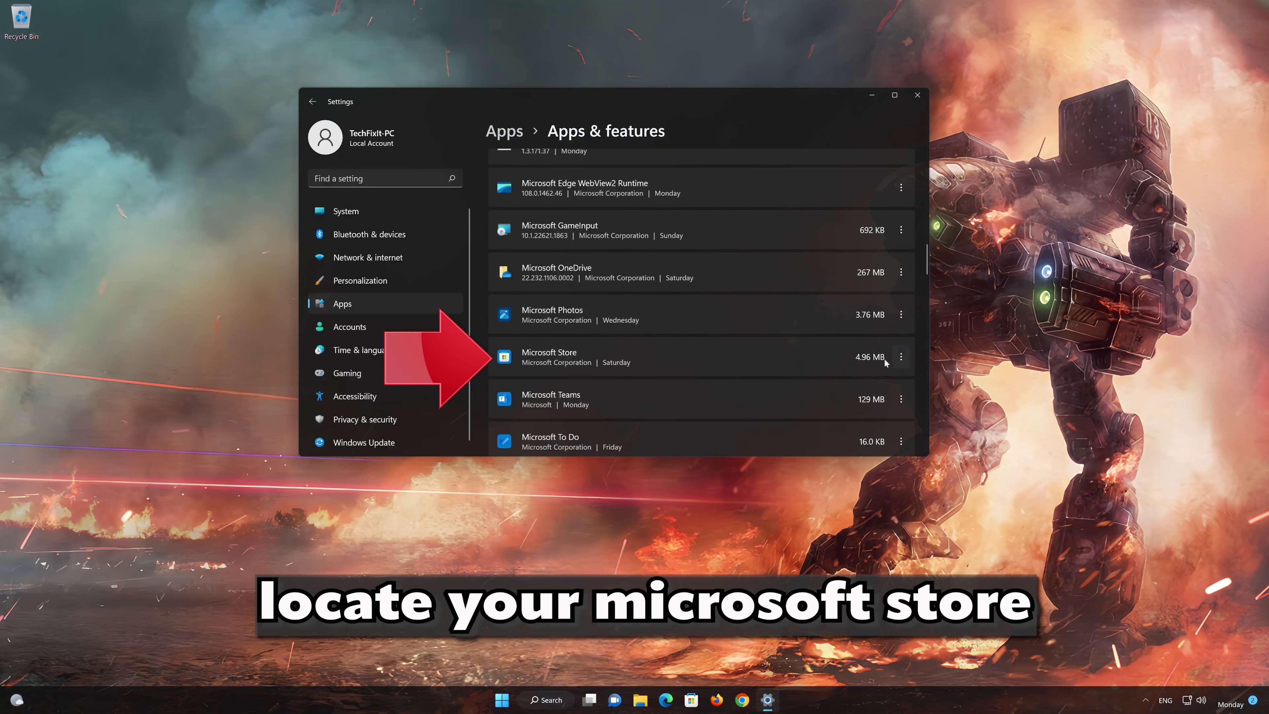
click(902, 358)
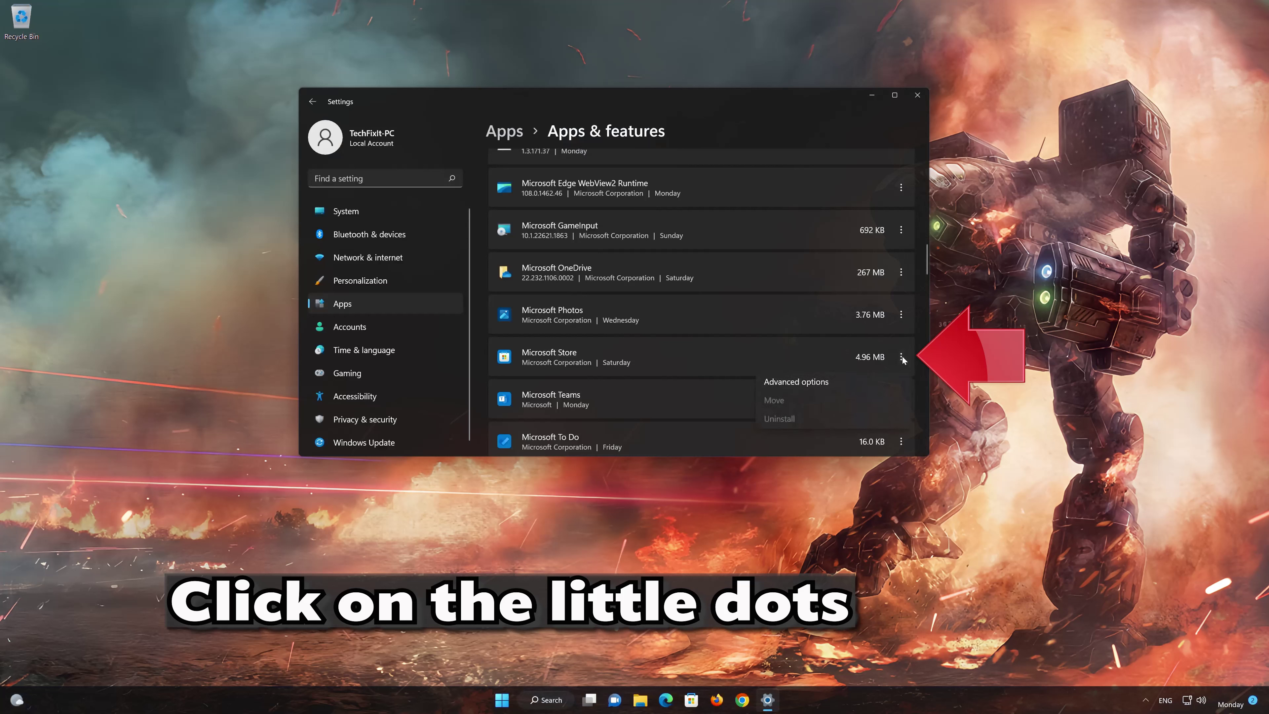
click(845, 376)
Step: Repair the Microsoft Store app, and reset it as well, confirming the deletion of its data
scroll(818, 370, down, 1)
scroll(818, 370, down, 10)
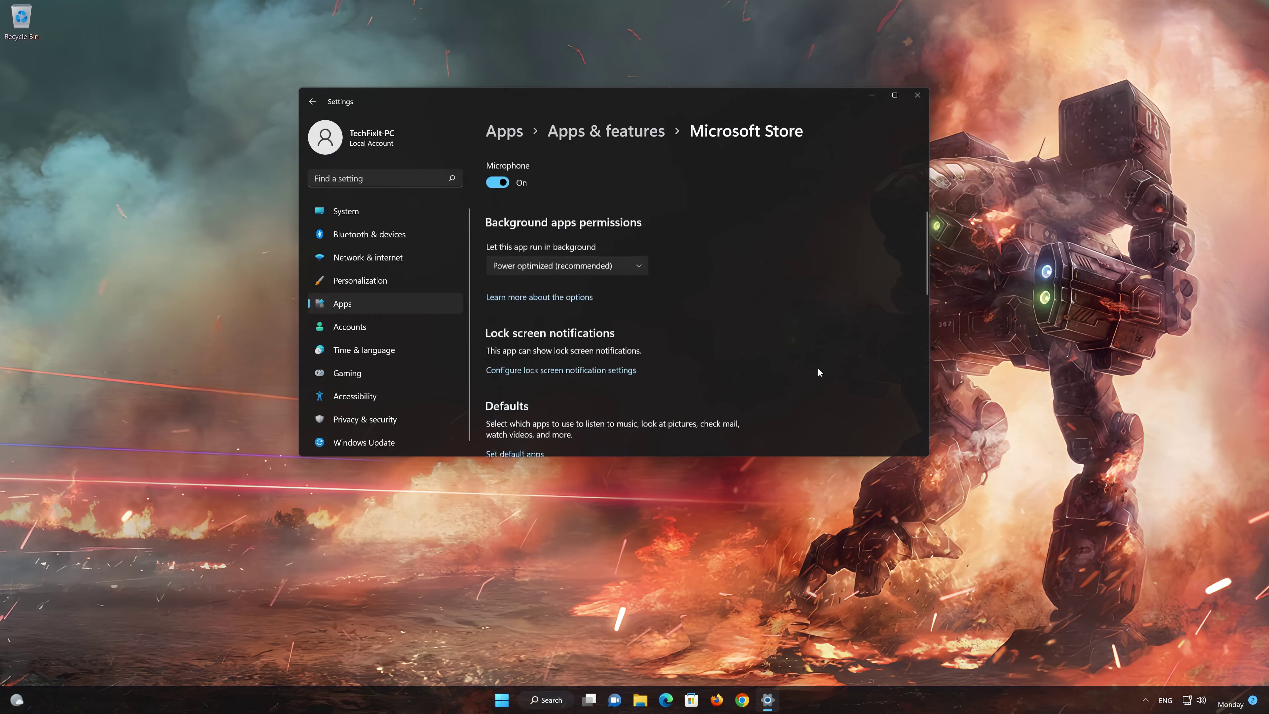
scroll(818, 372, down, 2)
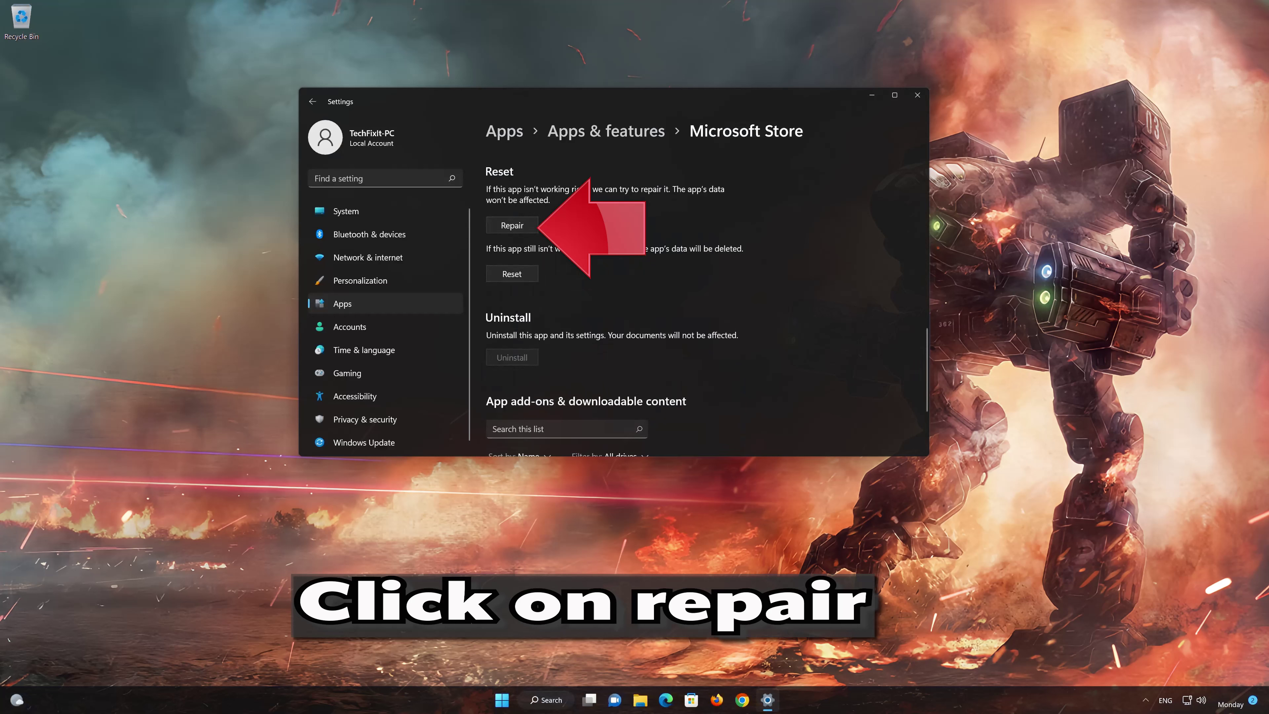
click(522, 226)
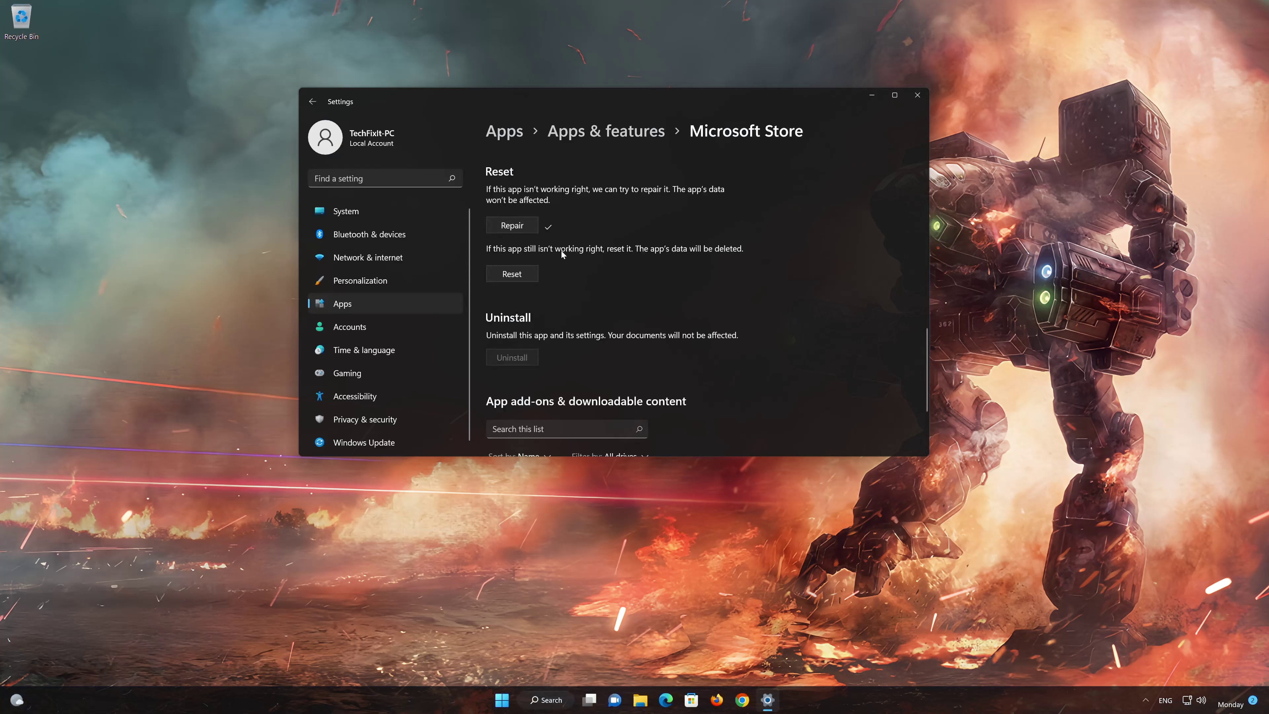
click(505, 275)
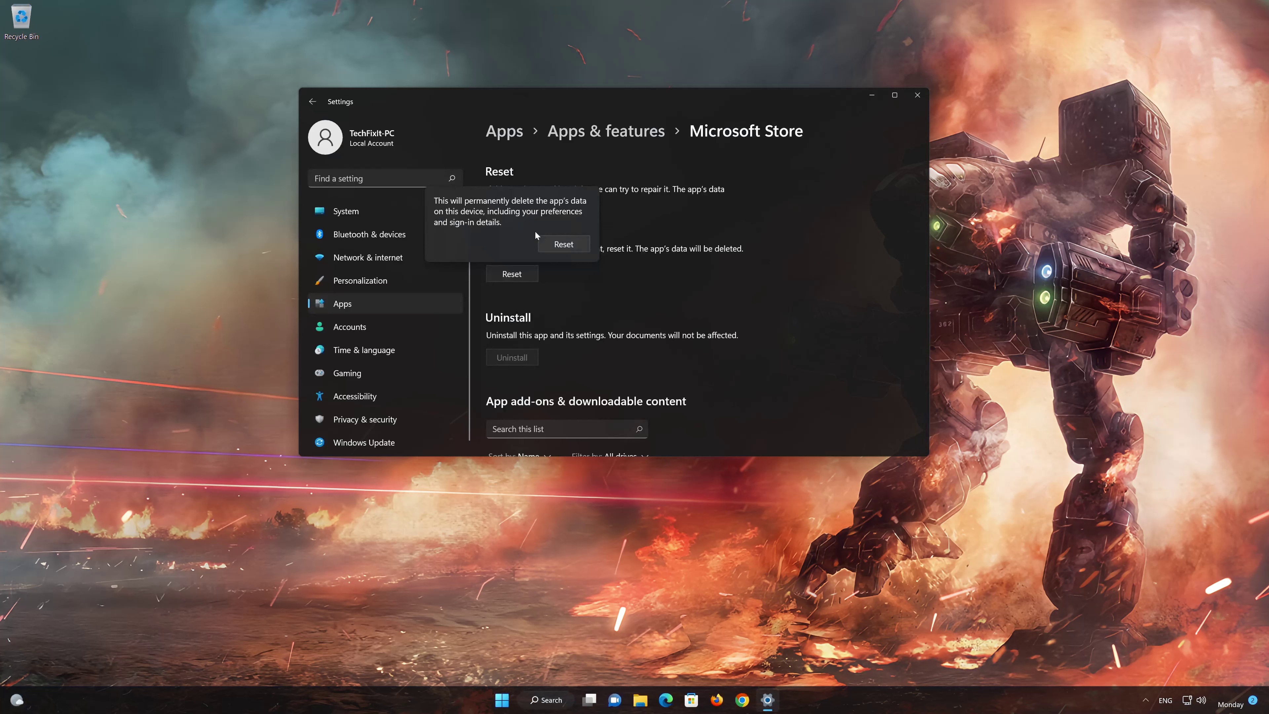
click(563, 245)
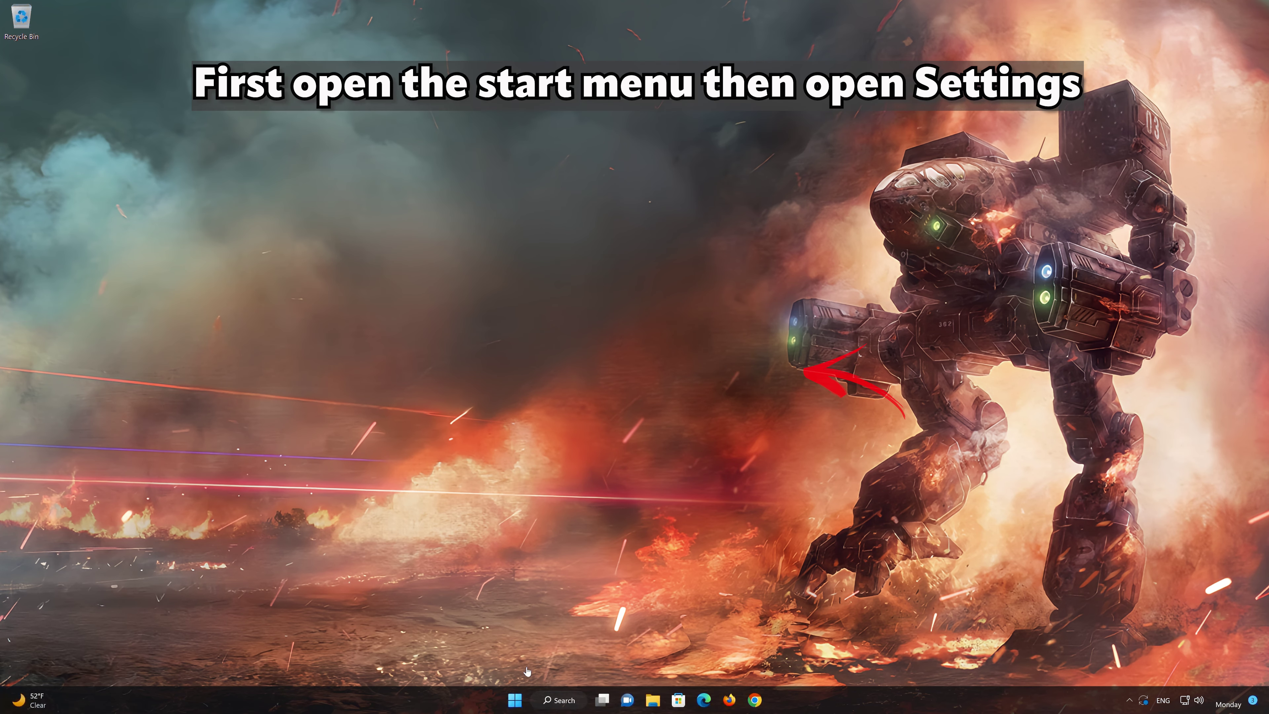
Step: Open Windows Settings again from the desktop and go to the Apps & features page
click(514, 701)
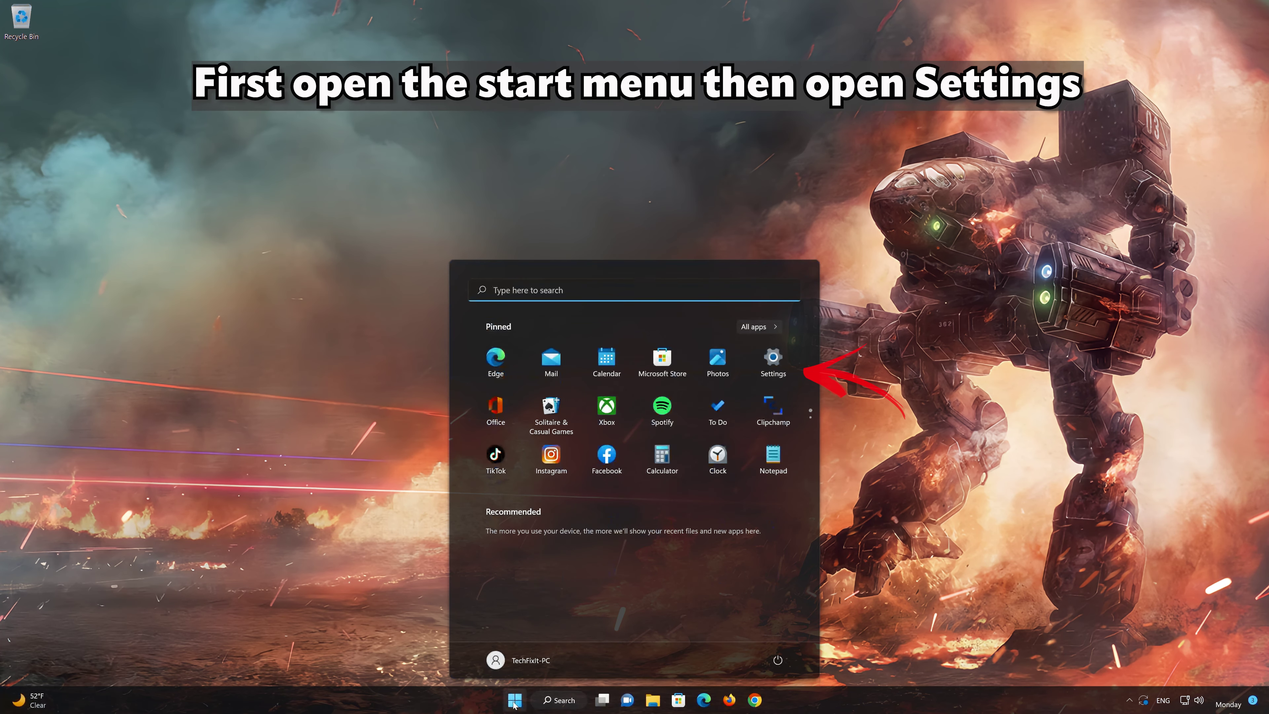
click(773, 369)
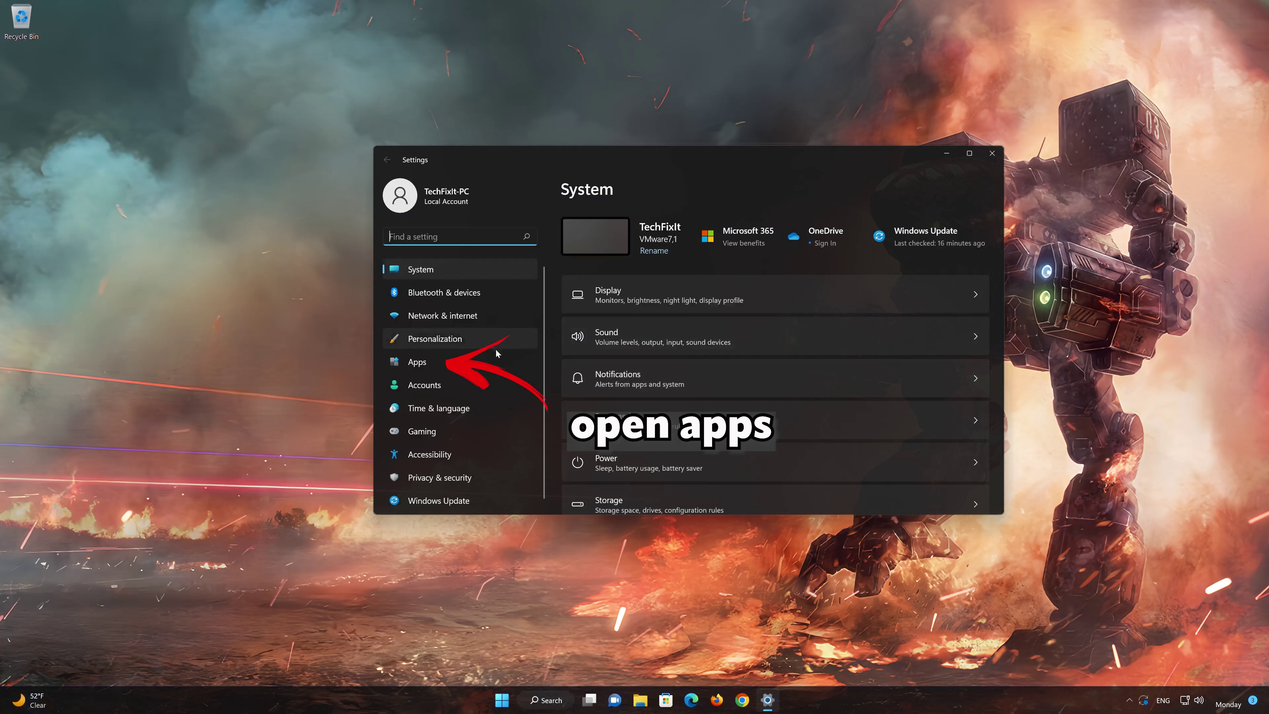
click(419, 362)
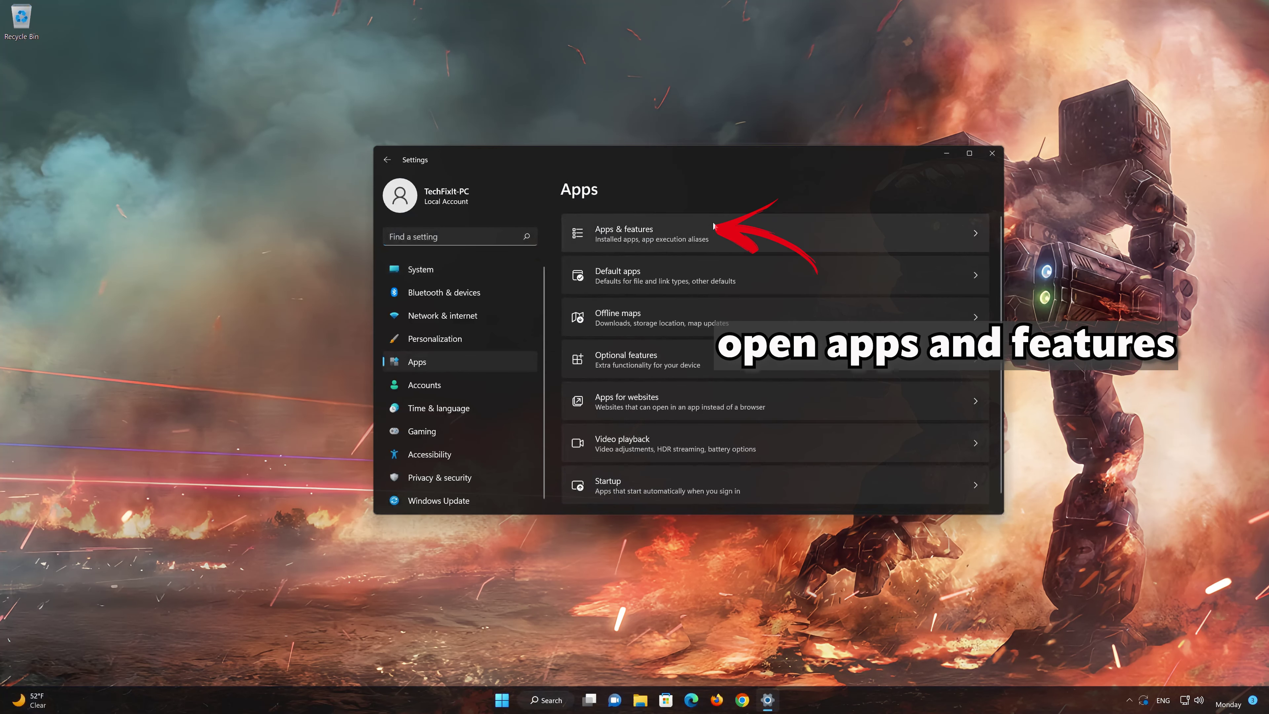
click(679, 241)
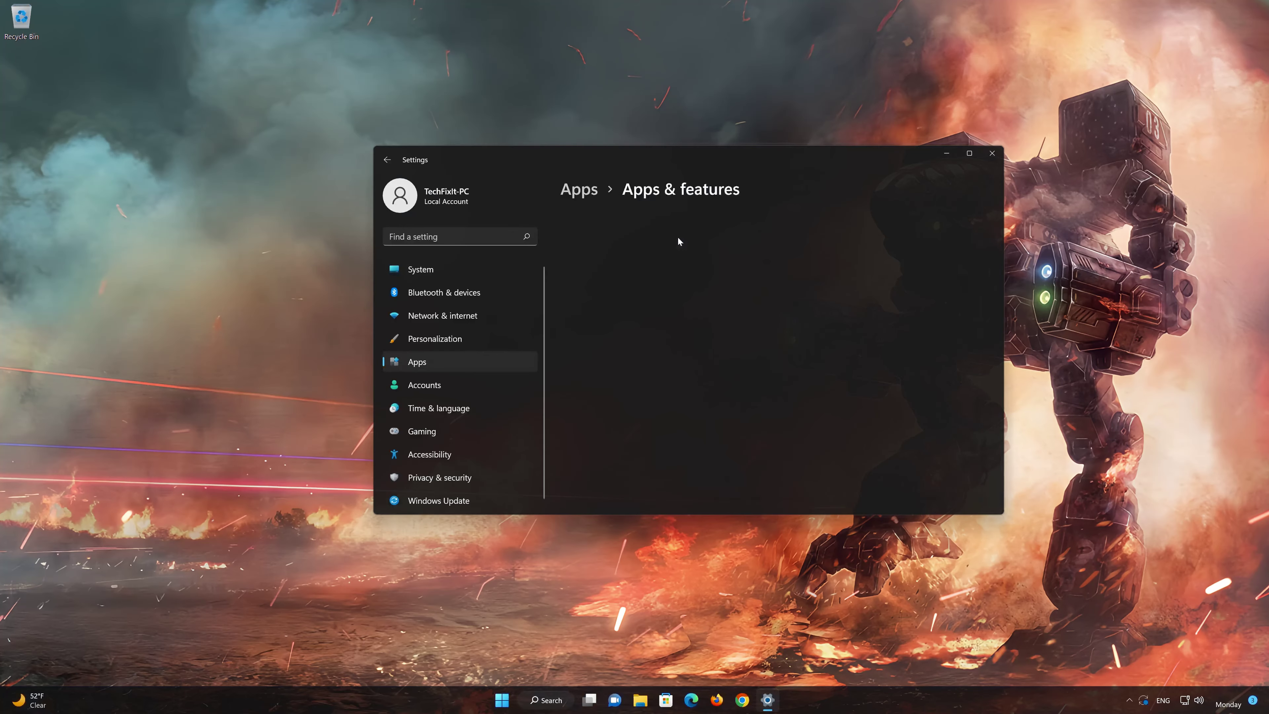
Step: Locate the Xbox app in the installed apps list and open its advanced options
scroll(795, 385, down, 15)
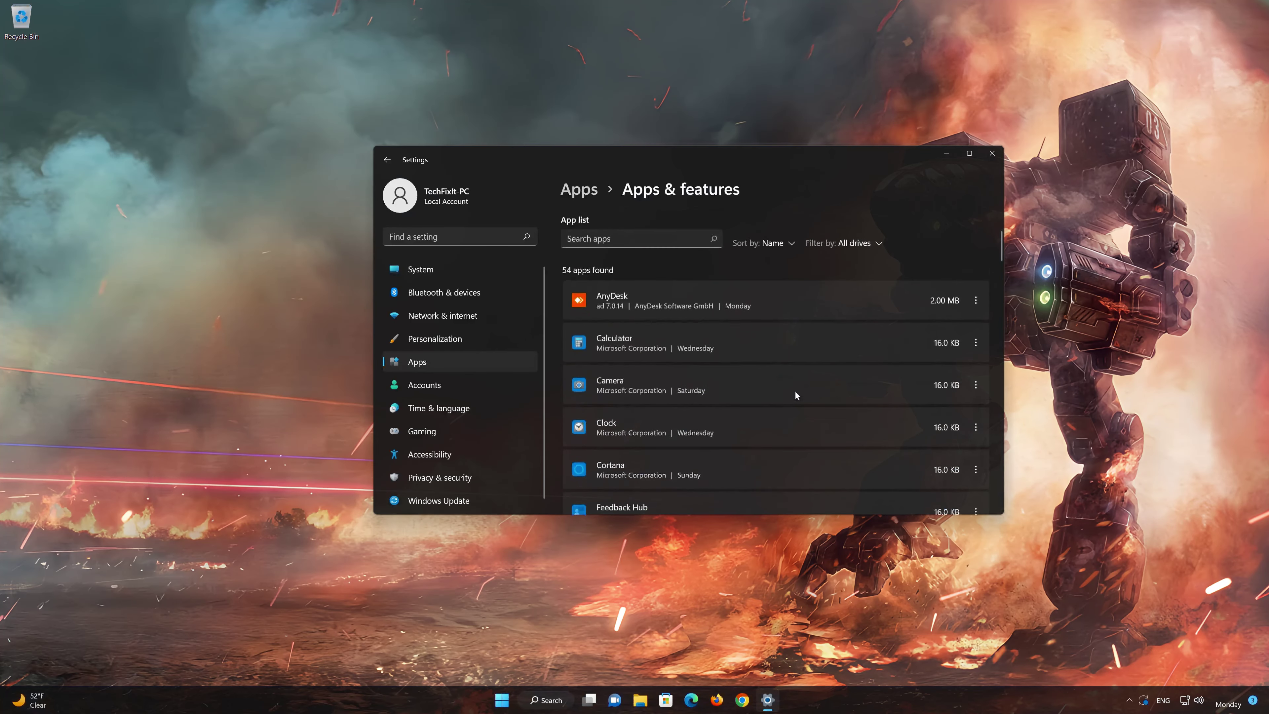
scroll(795, 394, down, 15)
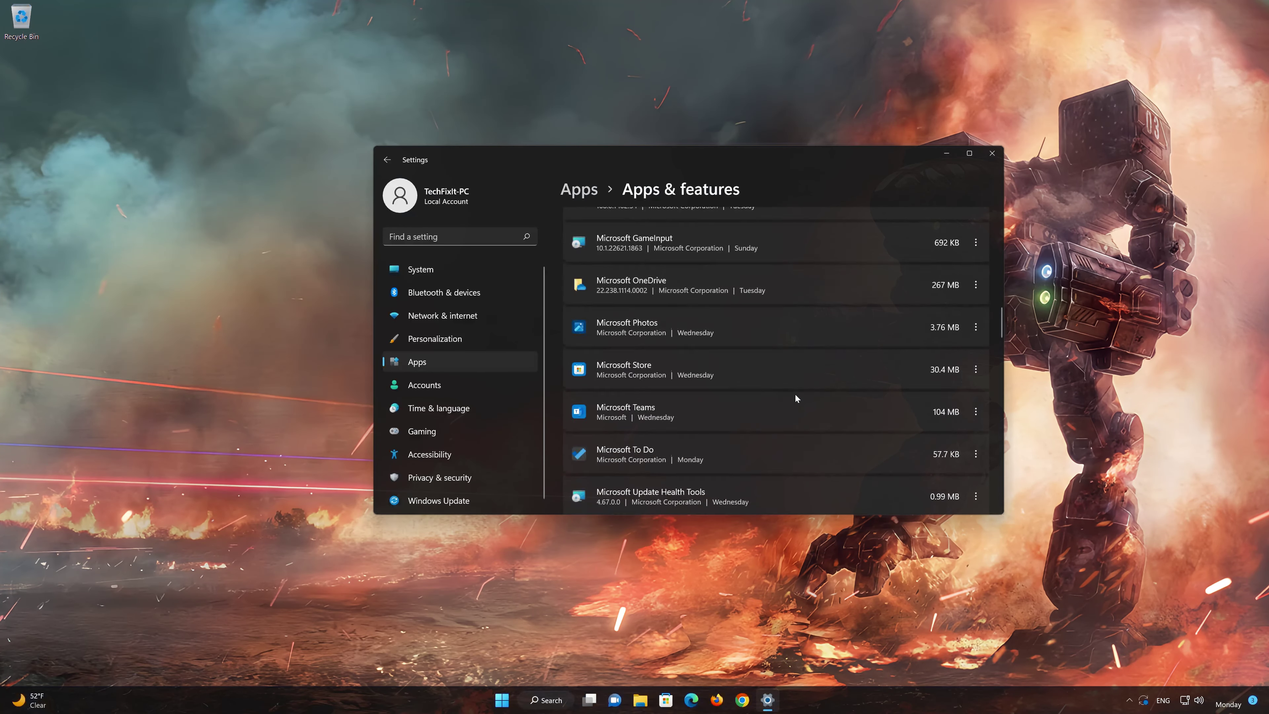
scroll(796, 400, down, 15)
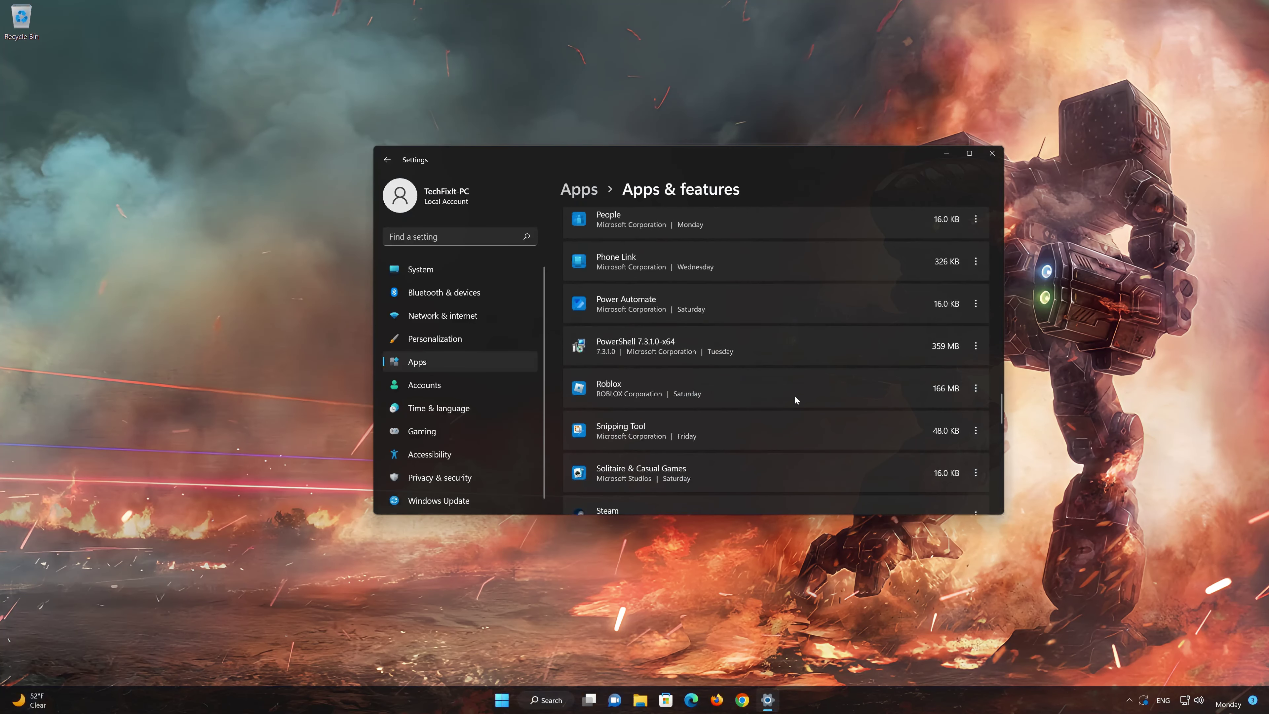
scroll(796, 400, down, 3)
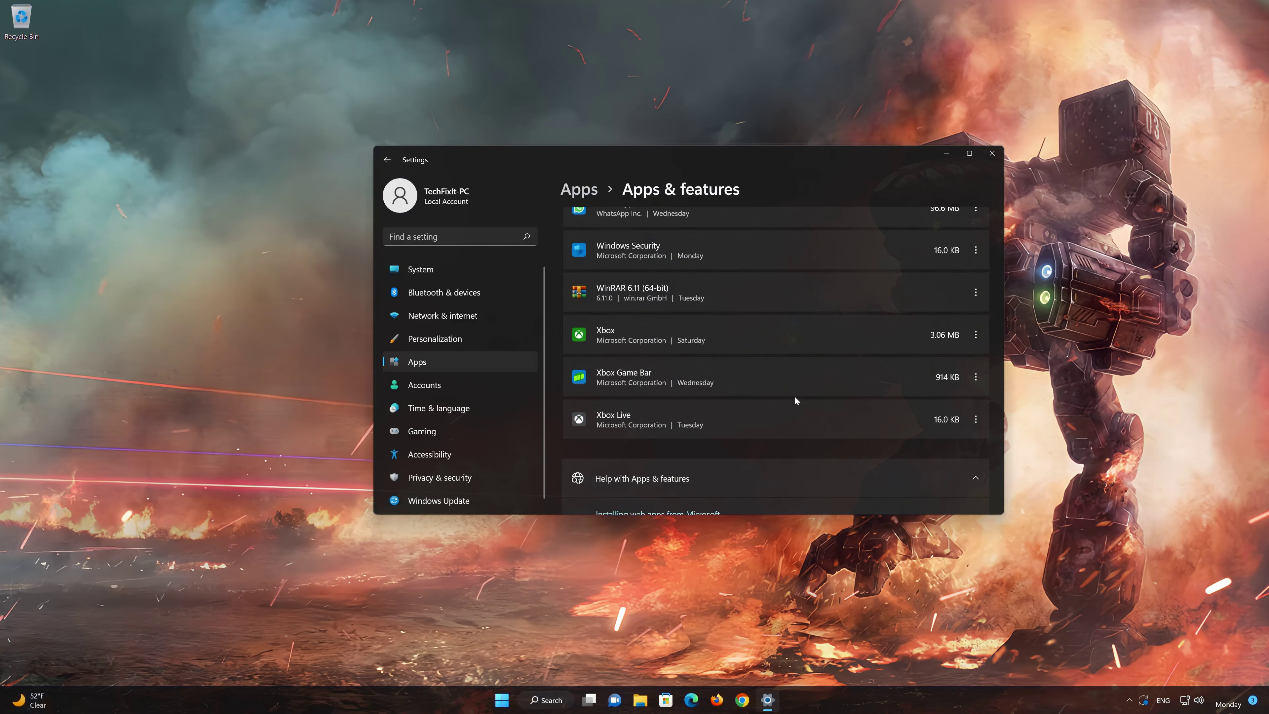
scroll(793, 399, up, 1)
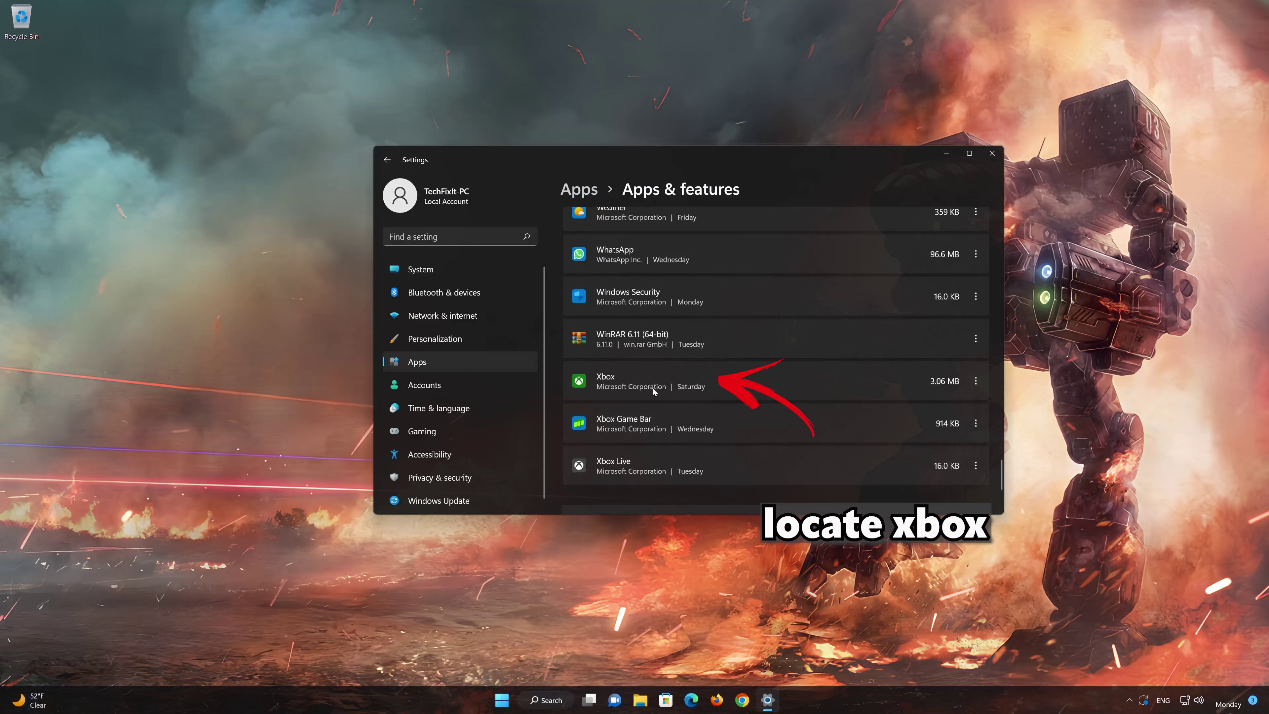
click(976, 382)
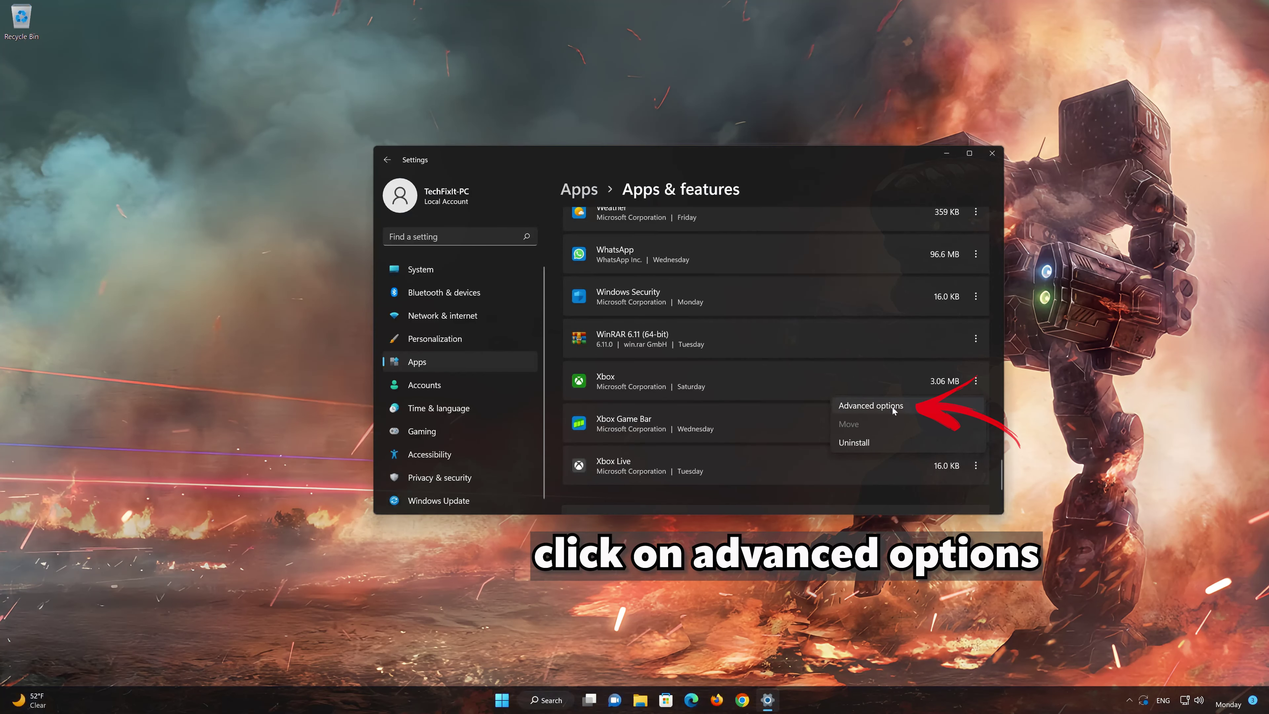
click(874, 410)
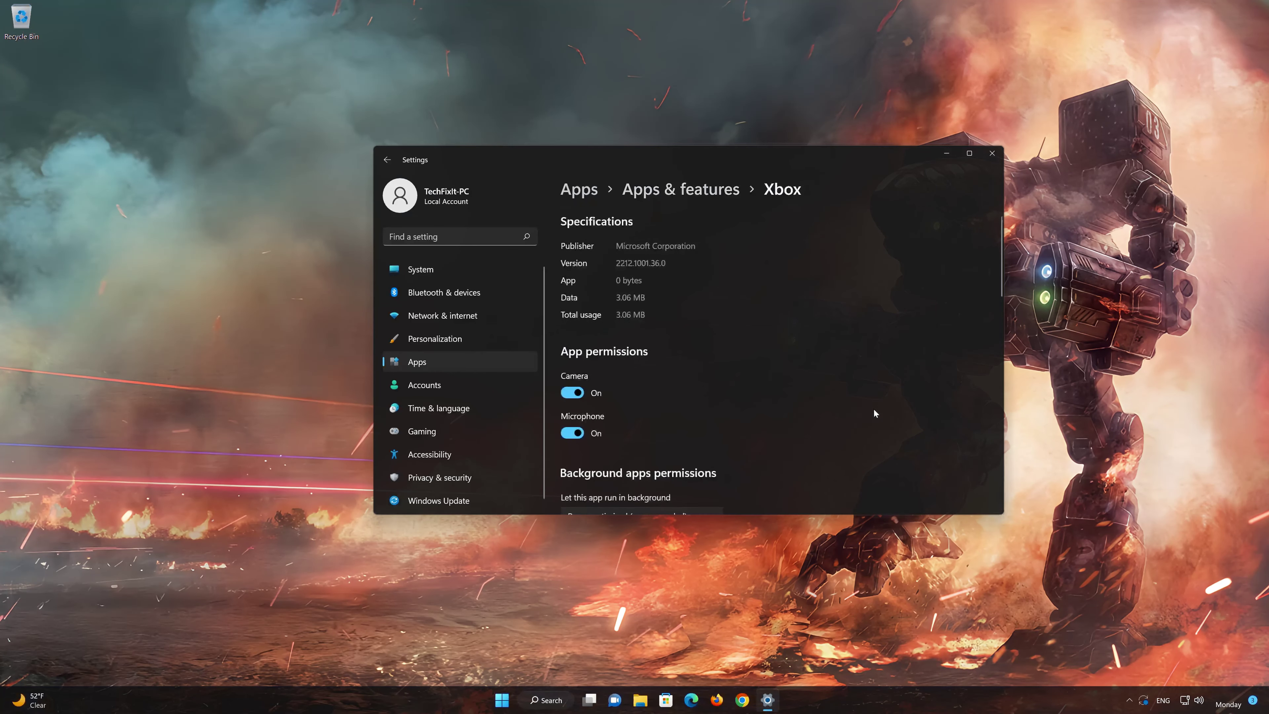
Step: Repair the Xbox app, and reset it as well, confirming the permanent deletion of its data
scroll(872, 409, down, 2)
scroll(872, 408, down, 7)
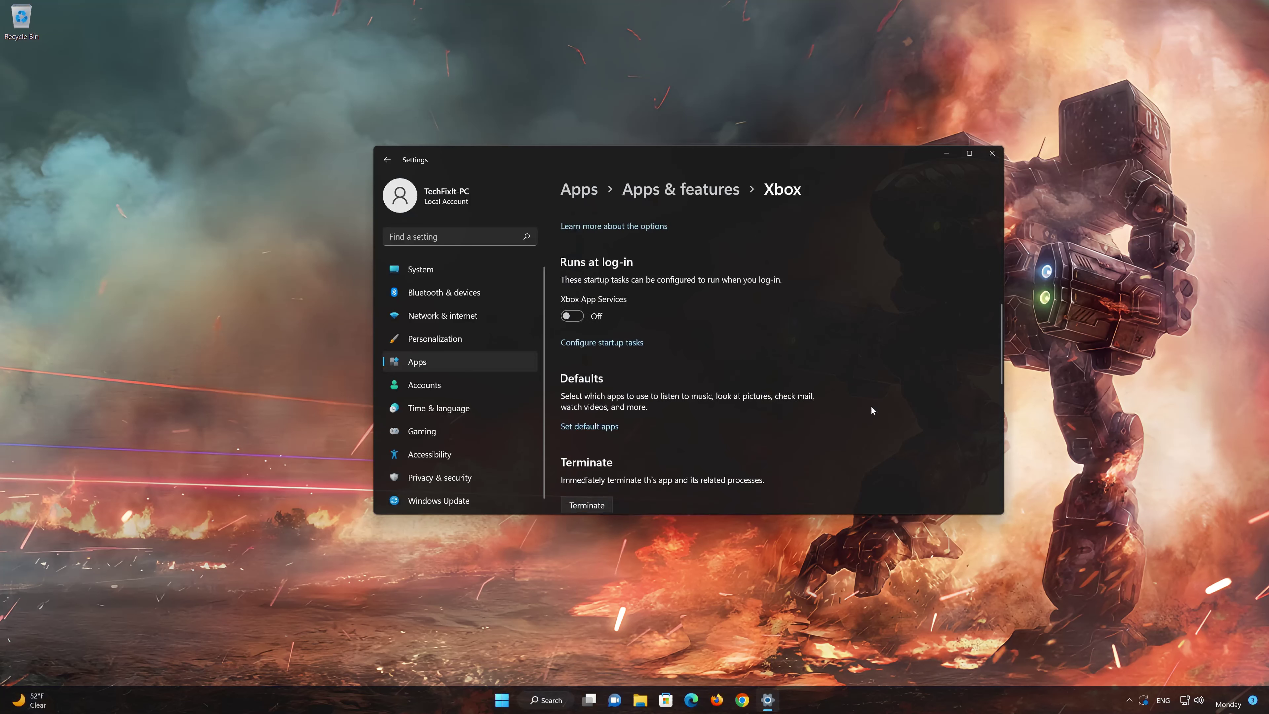
scroll(871, 410, down, 3)
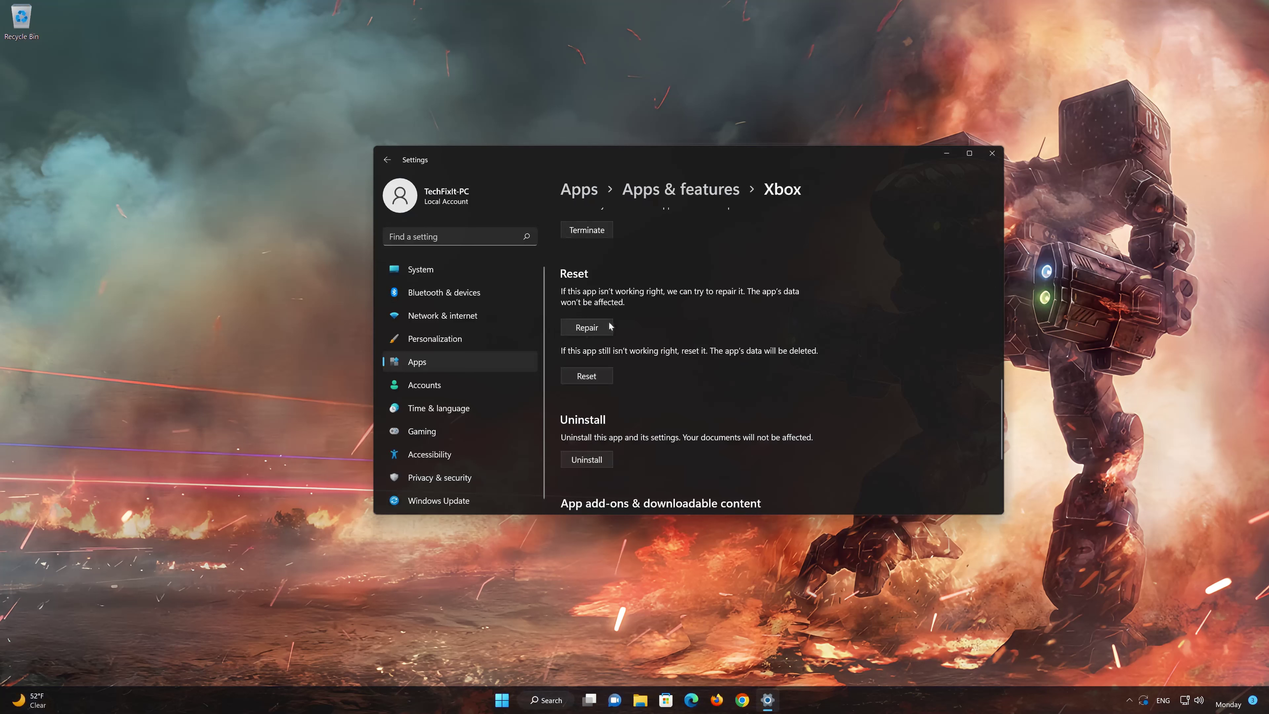
click(583, 331)
click(590, 378)
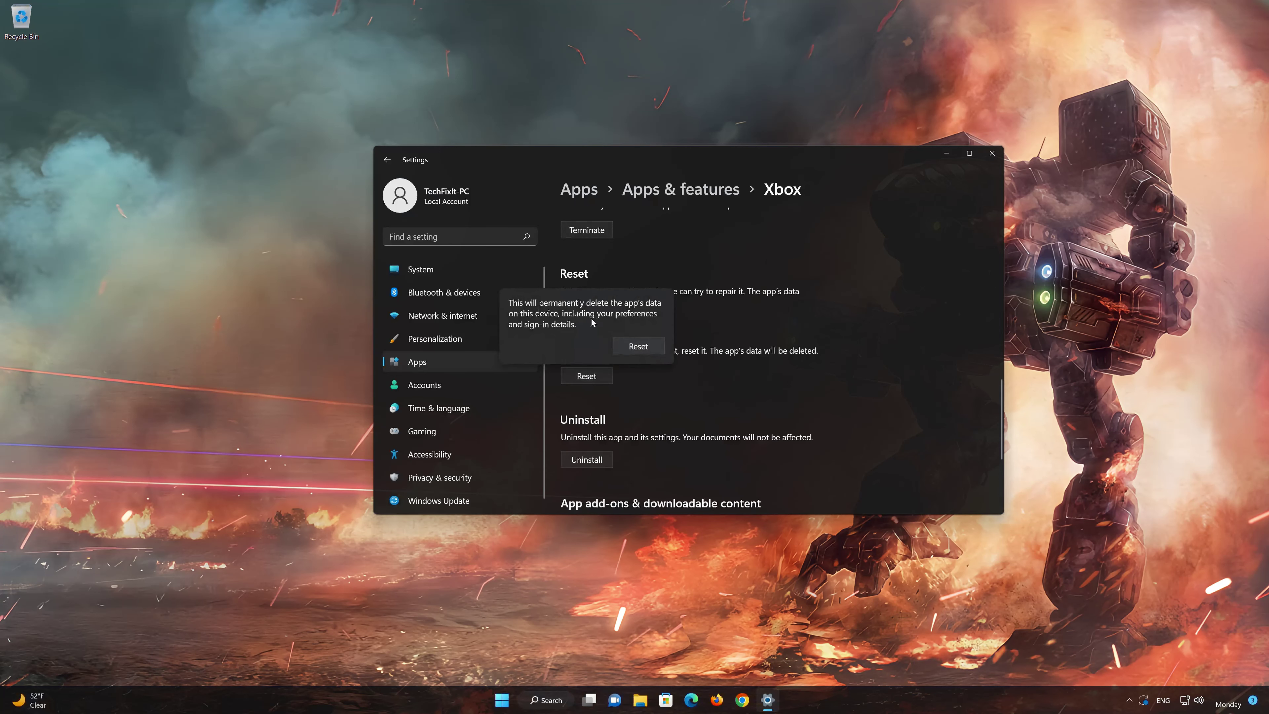
click(645, 348)
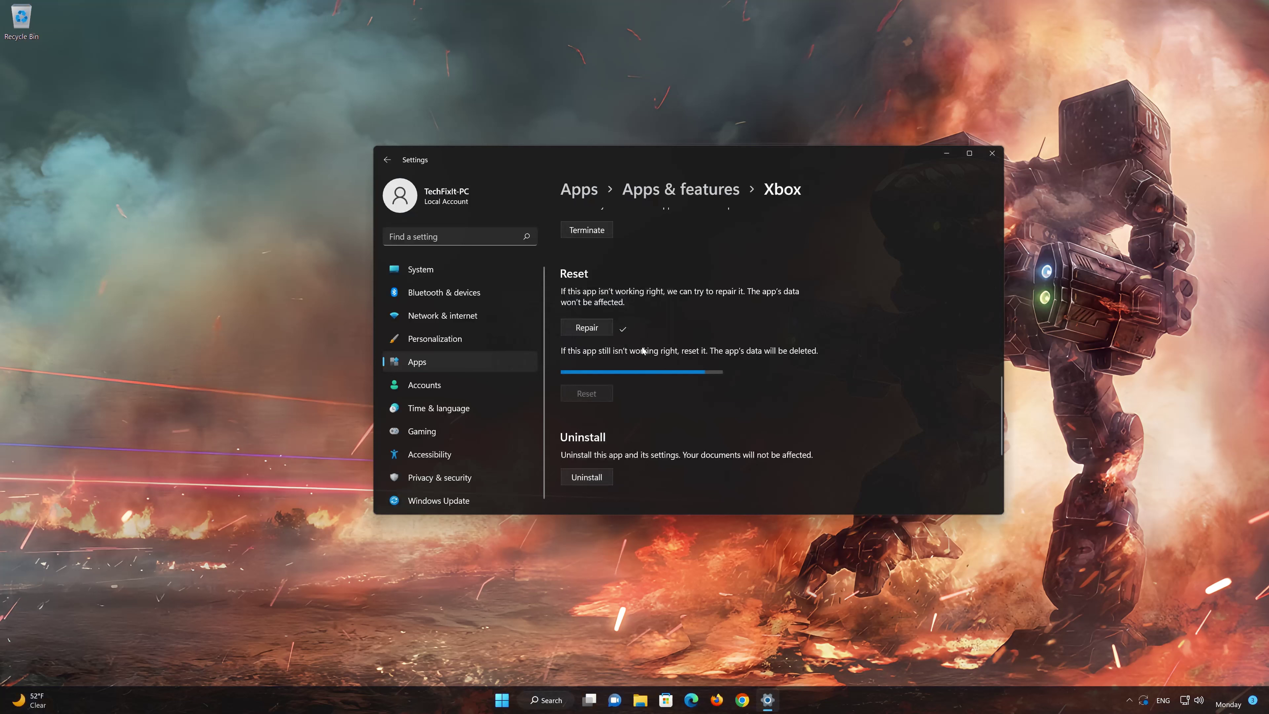
Step: Uninstall the Xbox app, confirming its removal, and close Windows Settings
scroll(640, 373, down, 3)
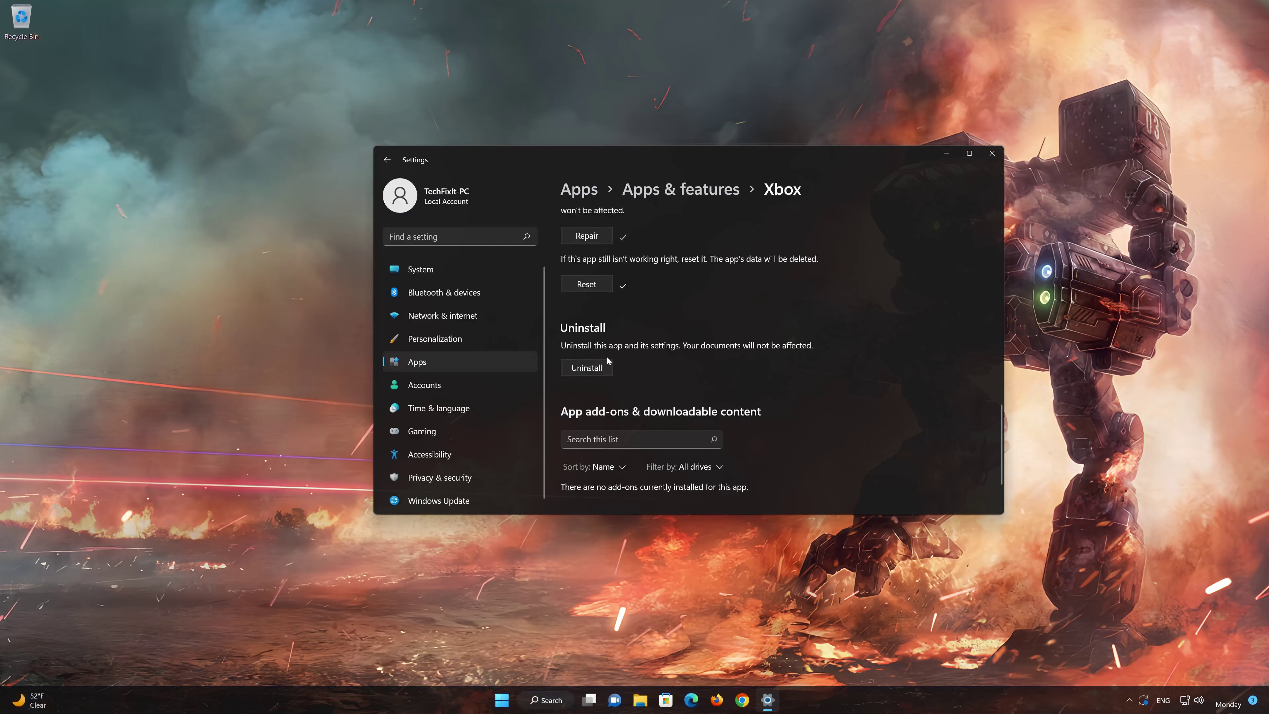
click(588, 369)
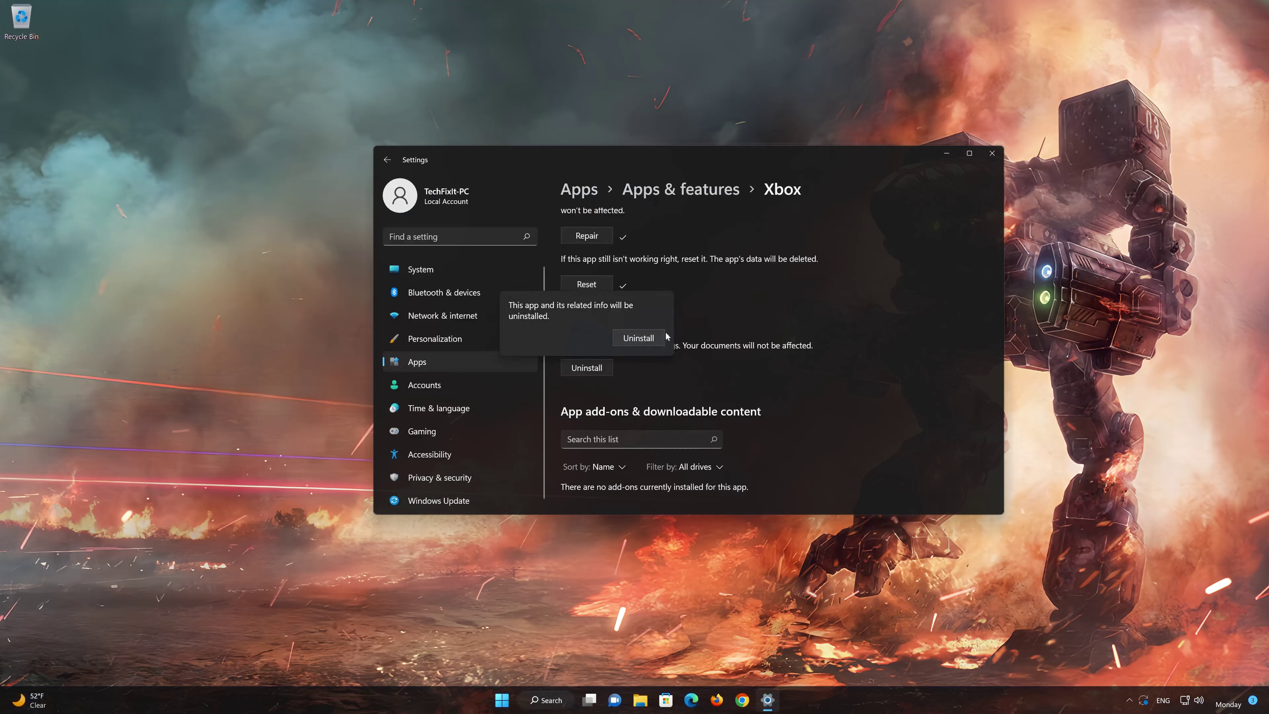
click(645, 343)
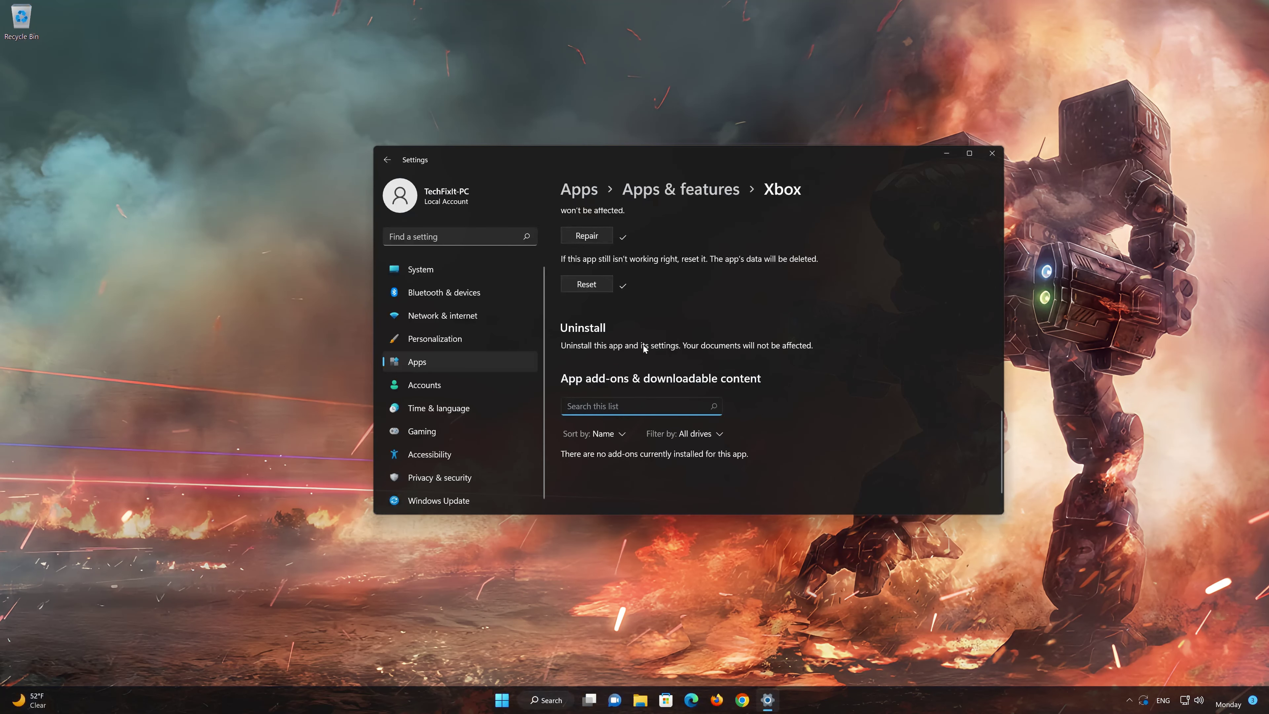
click(992, 153)
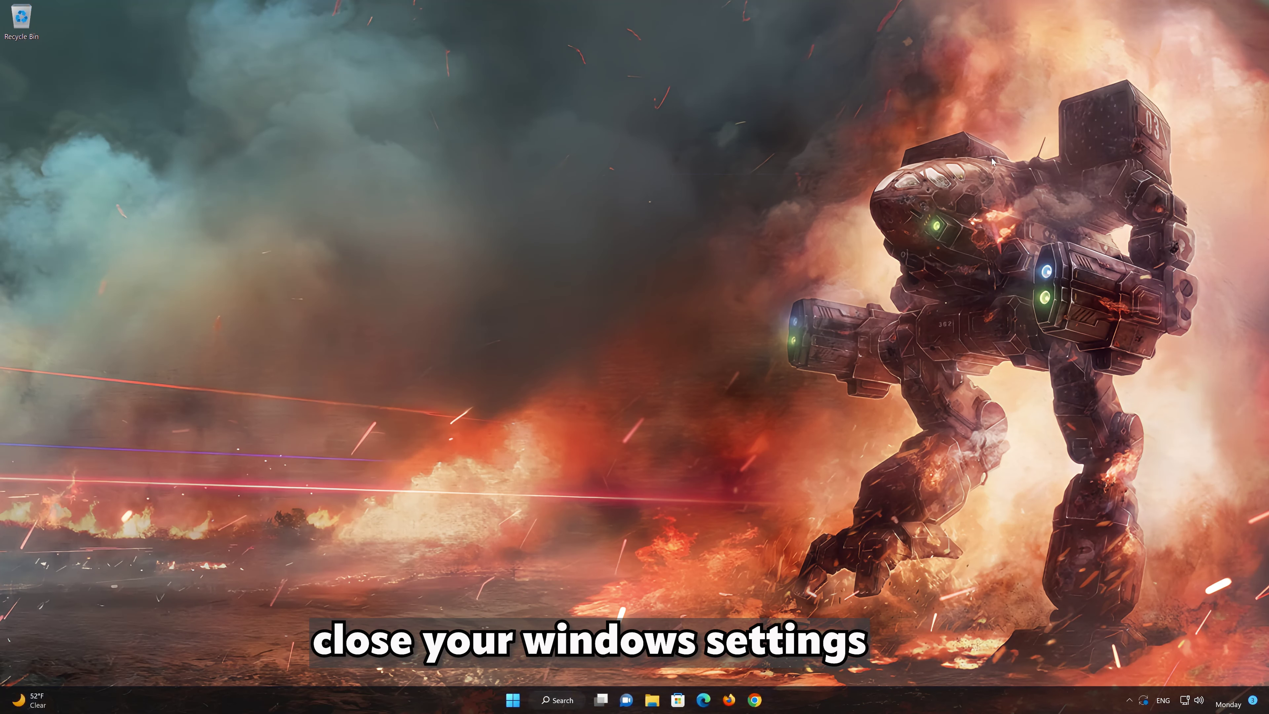
Step: Open Microsoft Store, search for 'xbox', and install the Xbox app from its product page
click(678, 700)
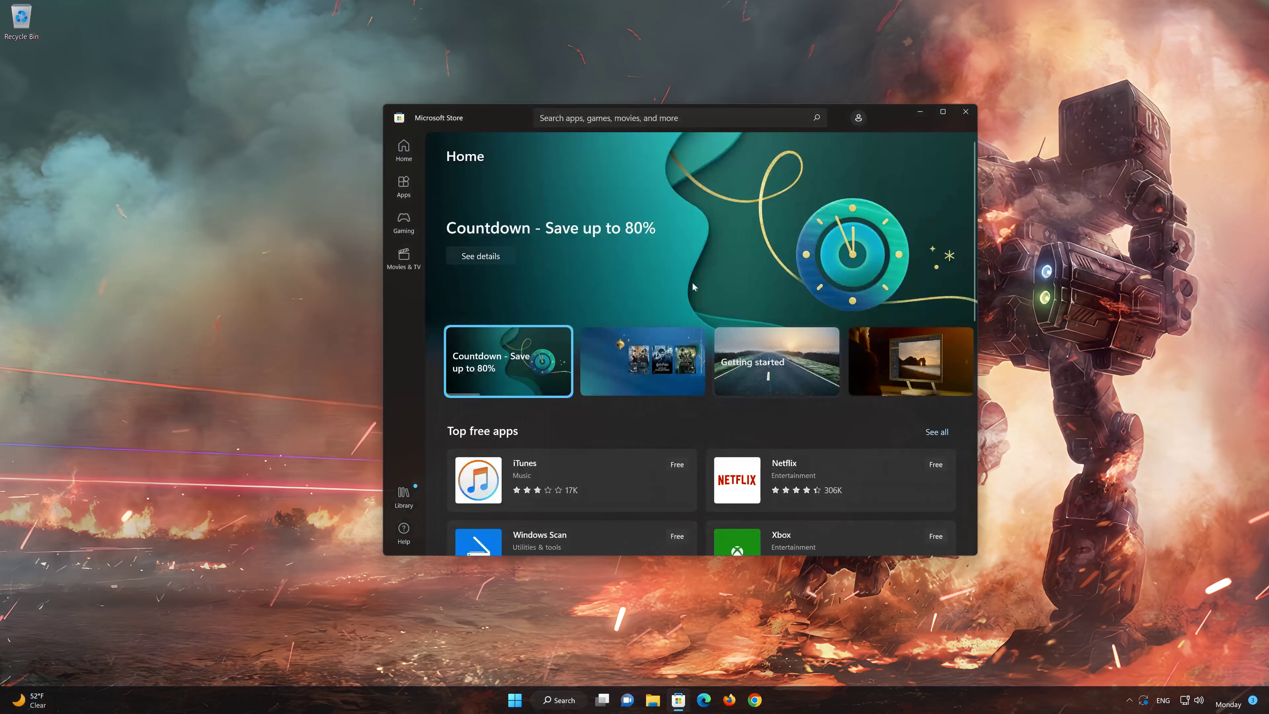
click(540, 118)
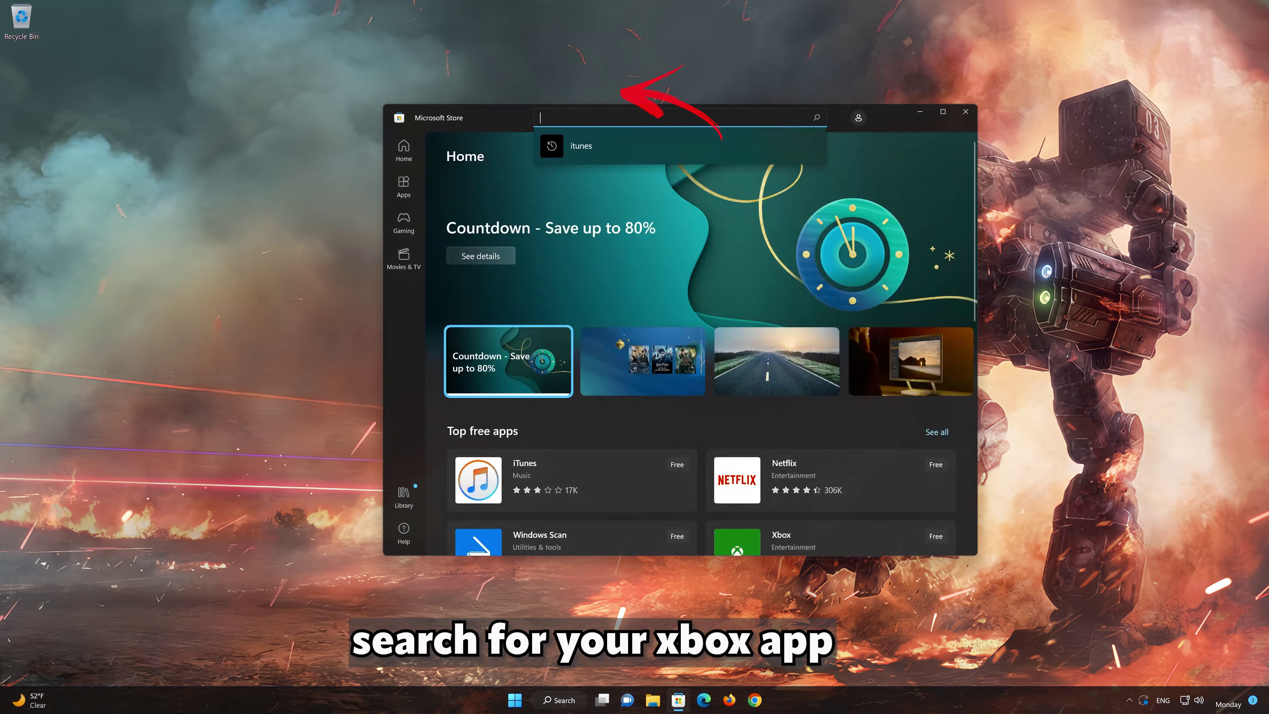
text(xbox)
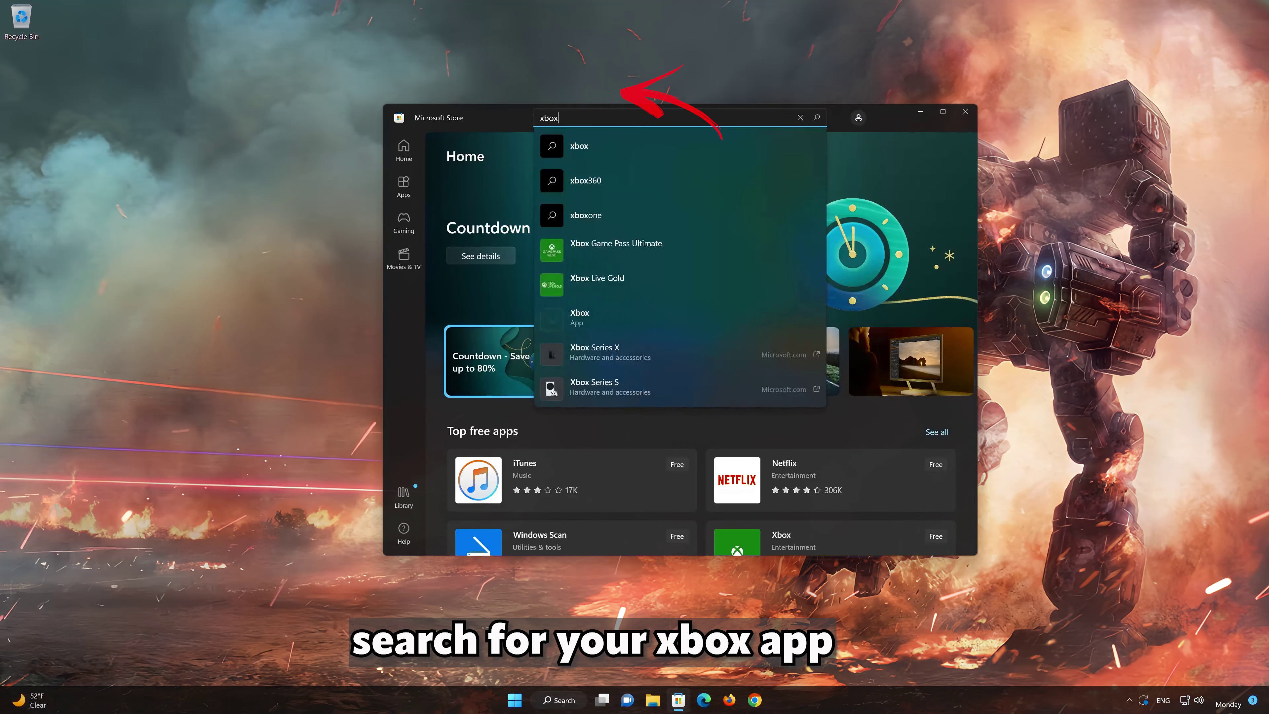
click(601, 319)
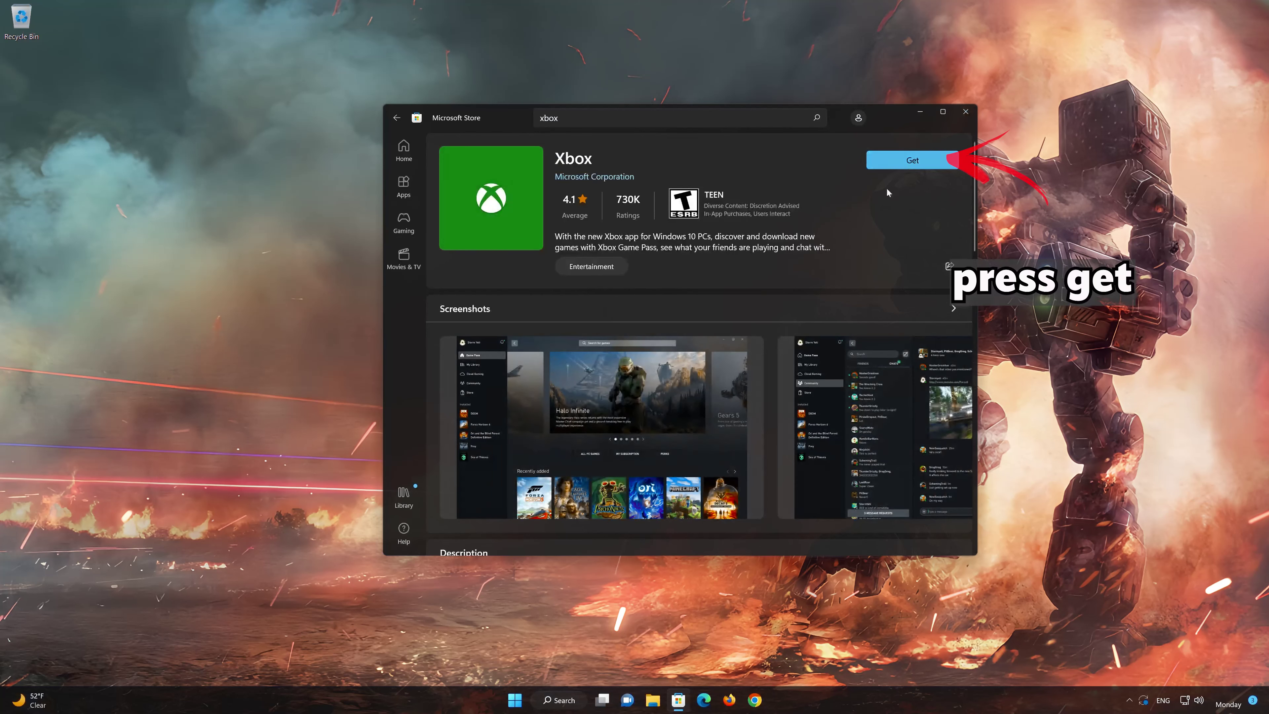
click(904, 168)
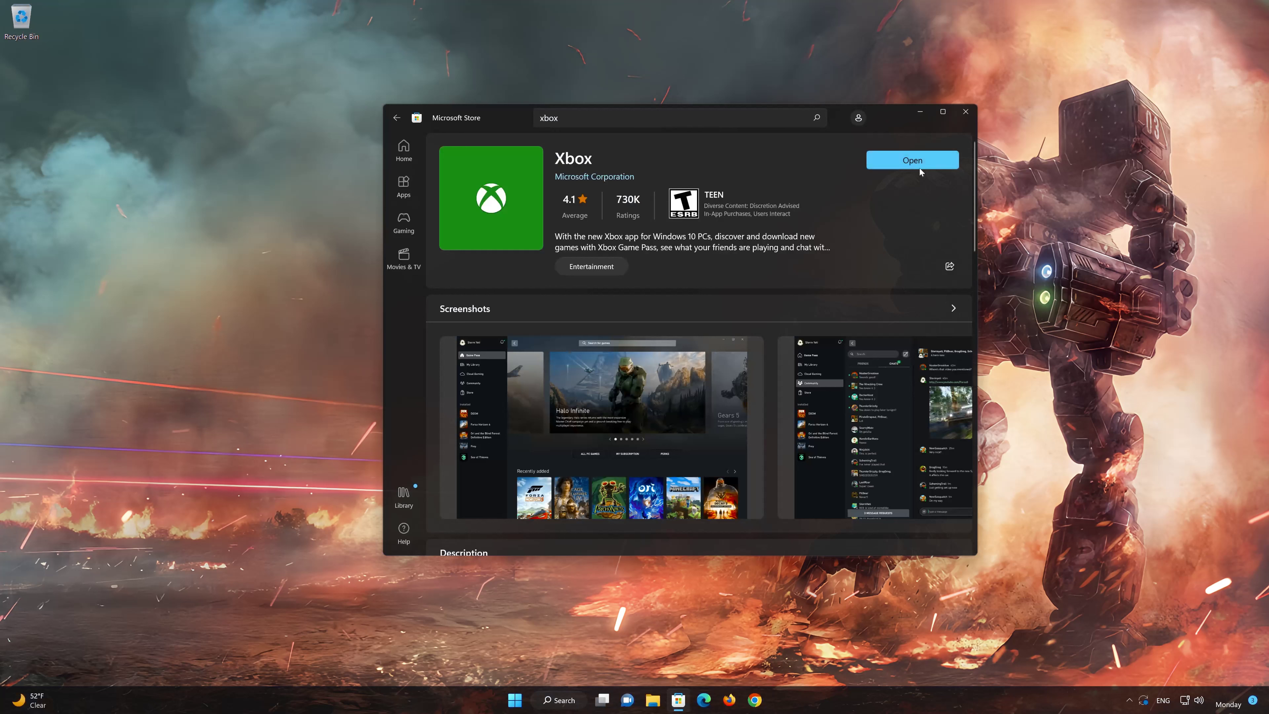
Step: Launch the reinstalled Xbox app, browse its Game Pass catalog without signing in, and close both Xbox and Microsoft Store
click(932, 160)
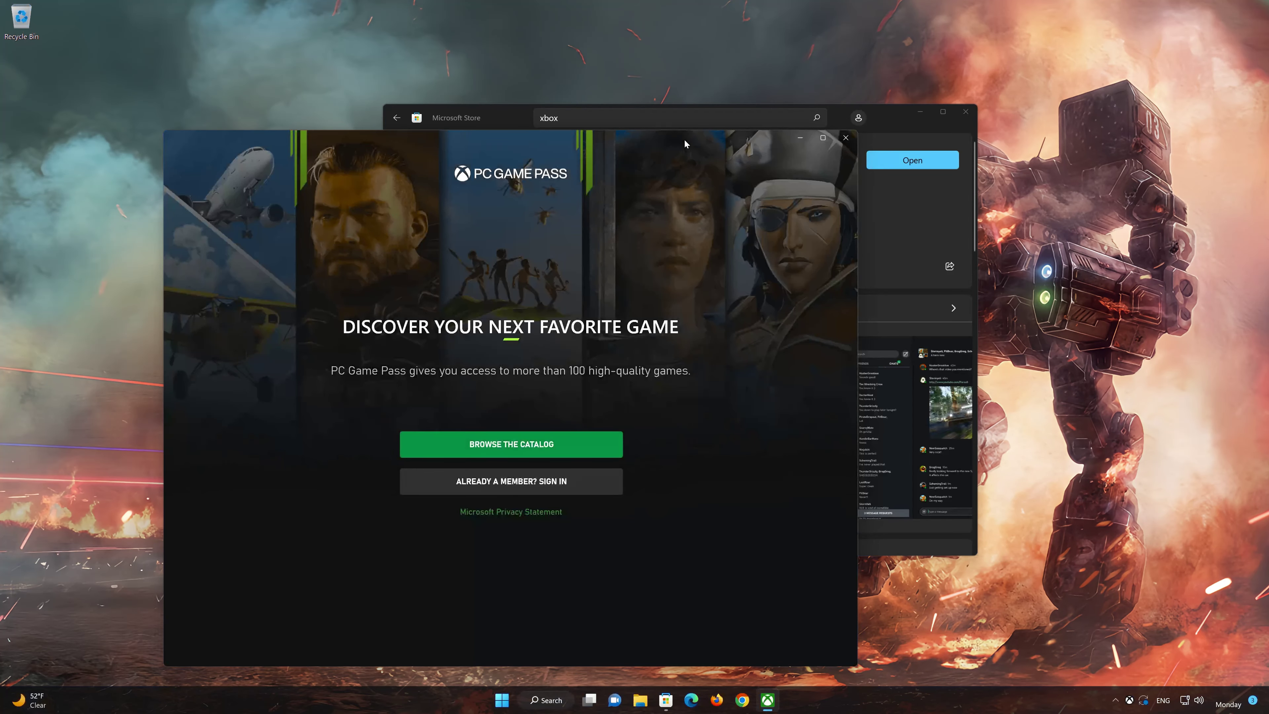
drag(684, 139, 847, 80)
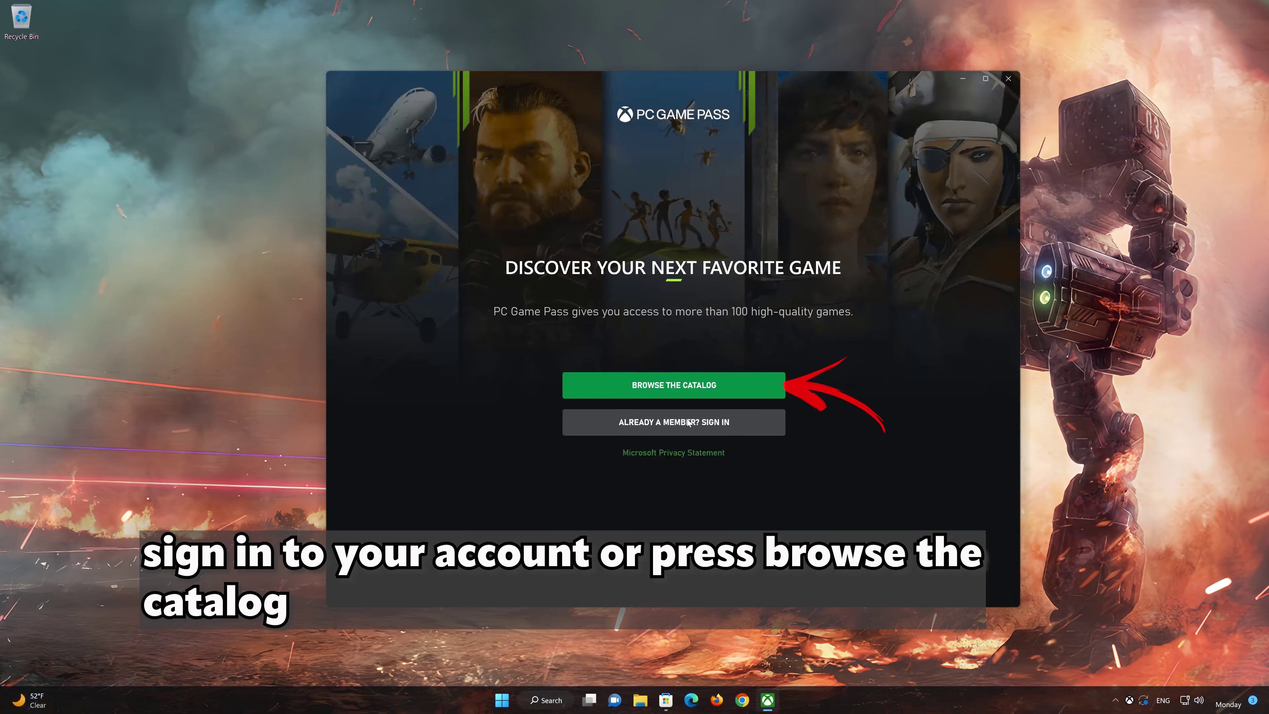
click(700, 386)
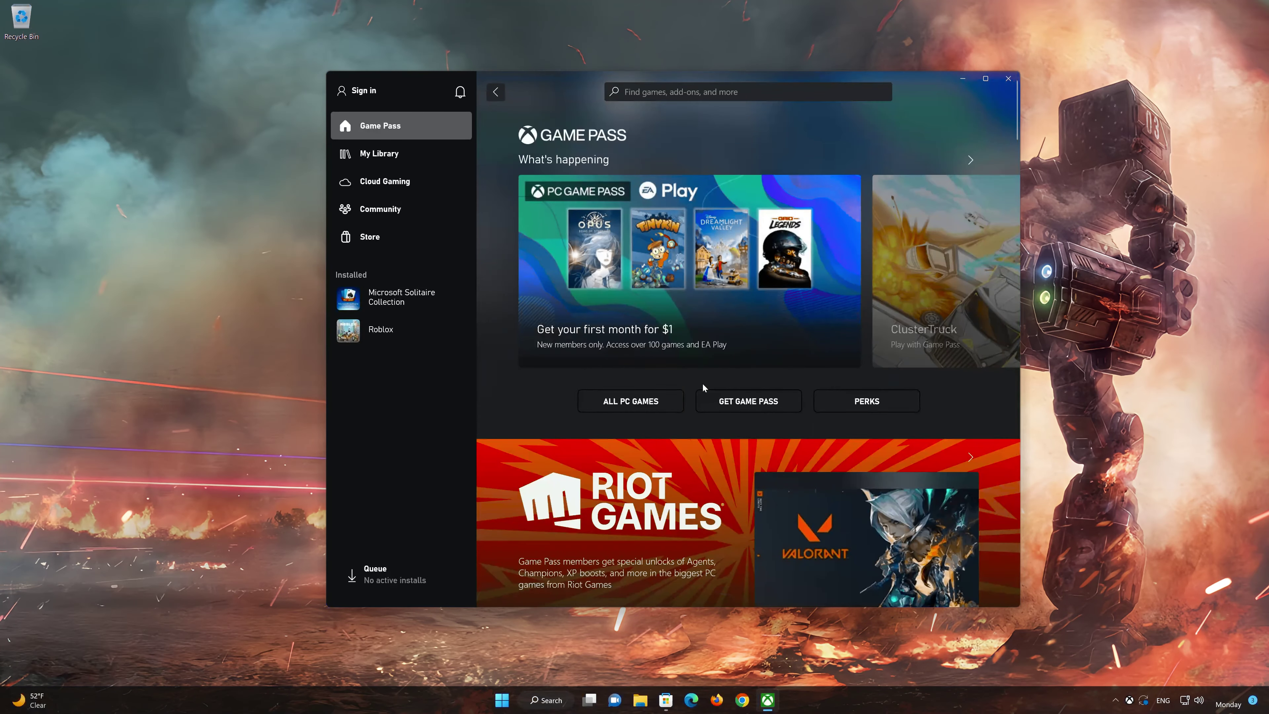
scroll(703, 385, down, 8)
scroll(702, 385, down, 8)
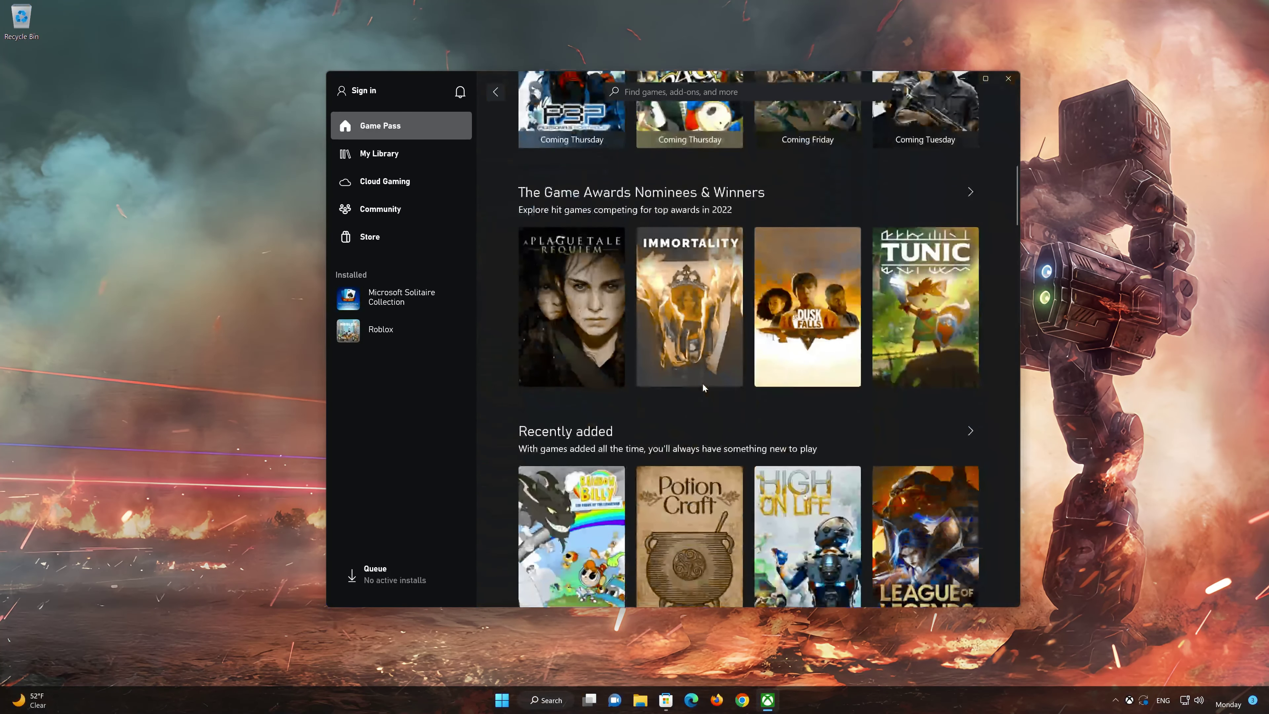
click(1009, 79)
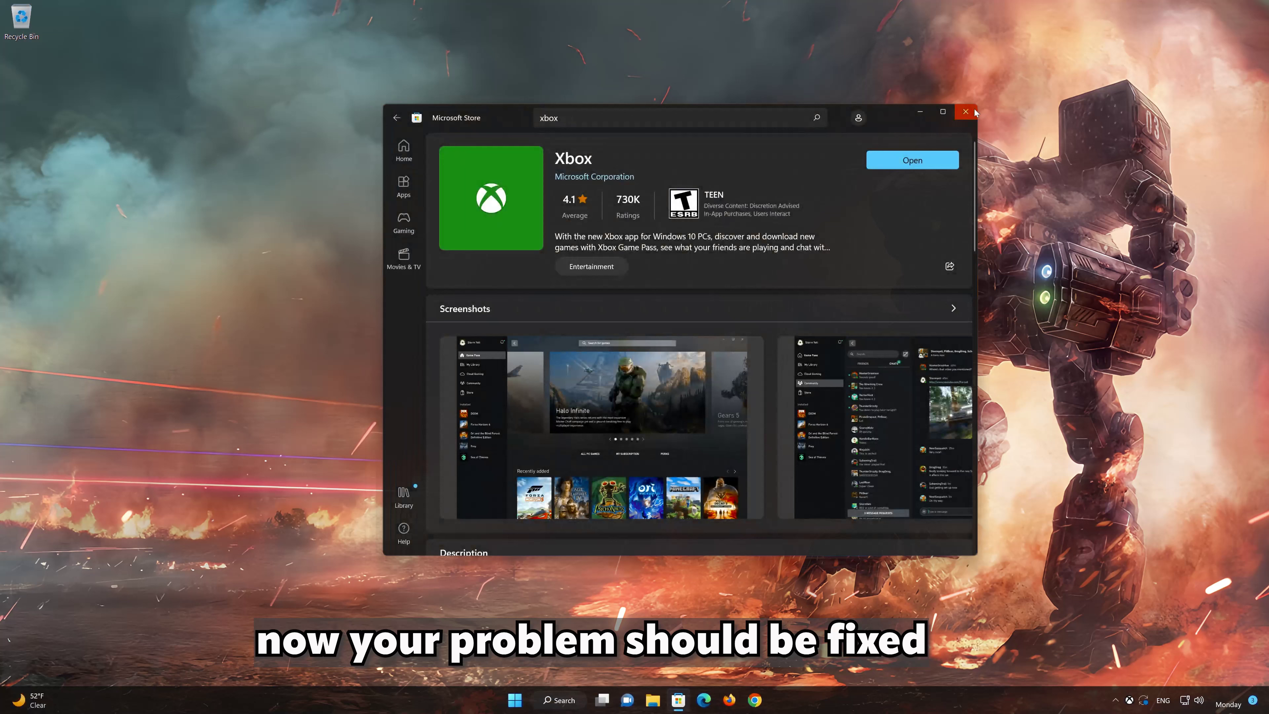
click(975, 111)
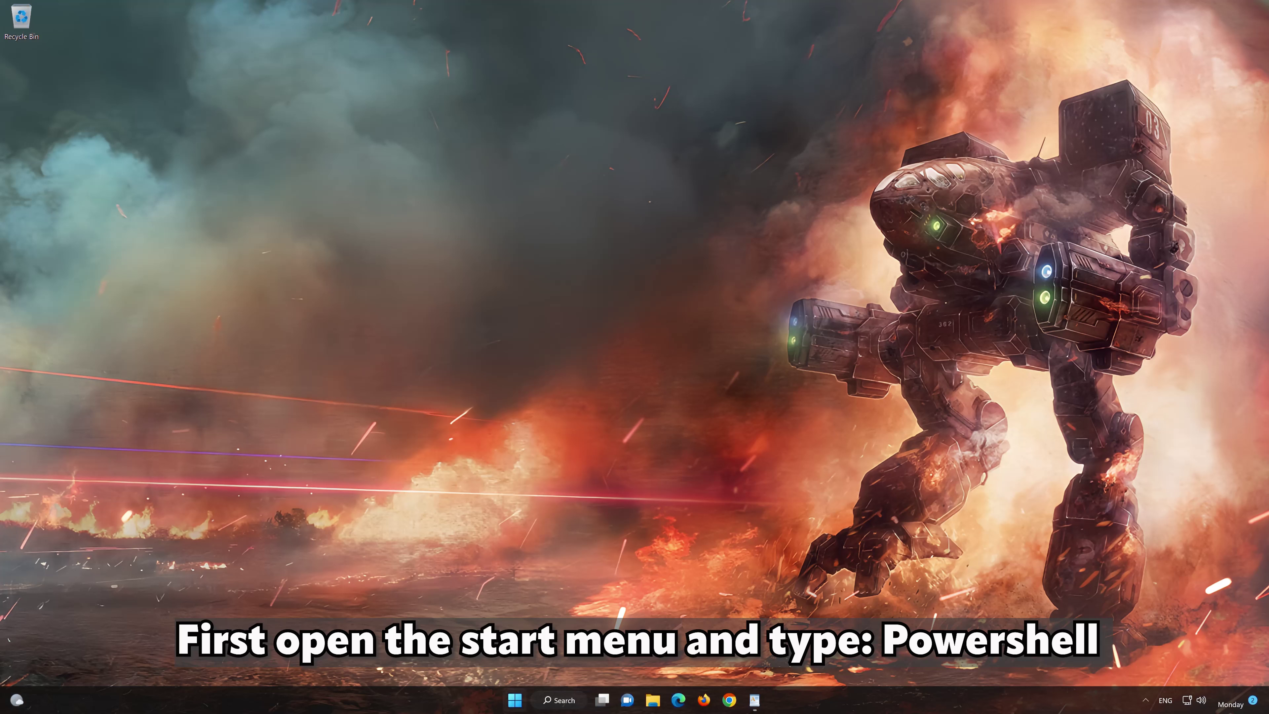
Step: Search for 'powershell' and run PowerShell 7 (x64) as administrator, allowing it to make changes and centring its window on the desktop
click(515, 700)
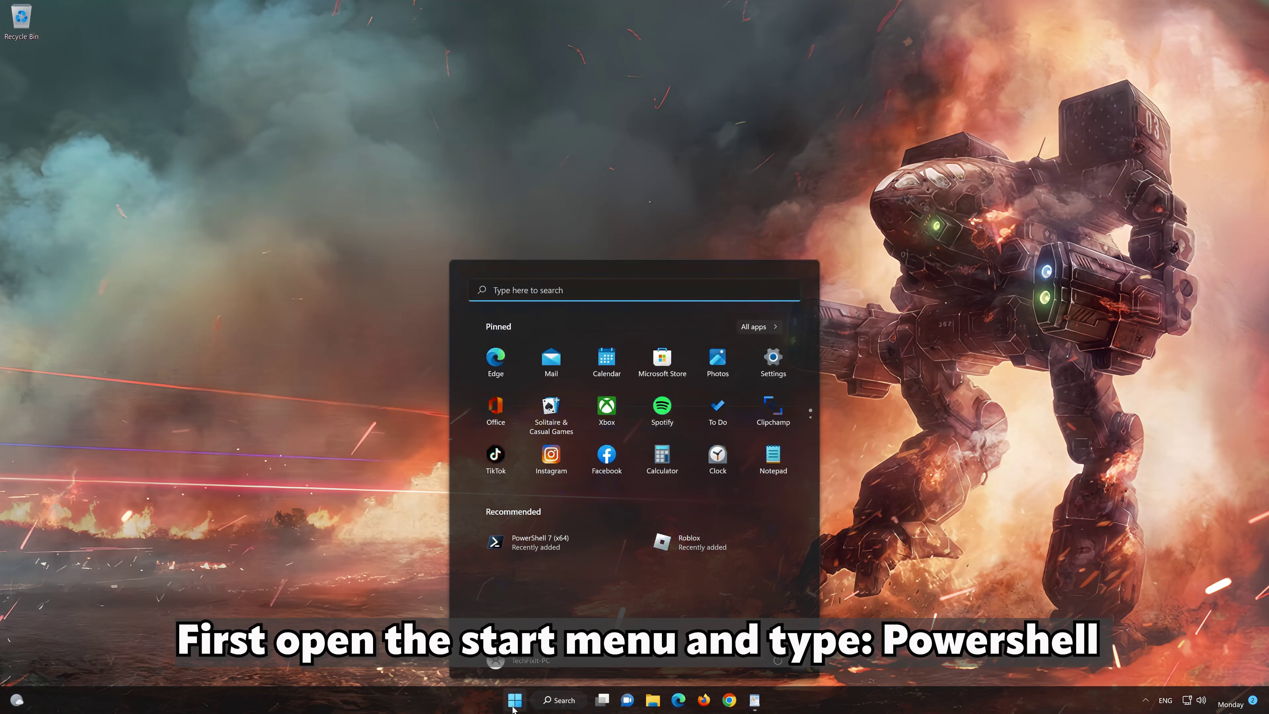
text(powe)
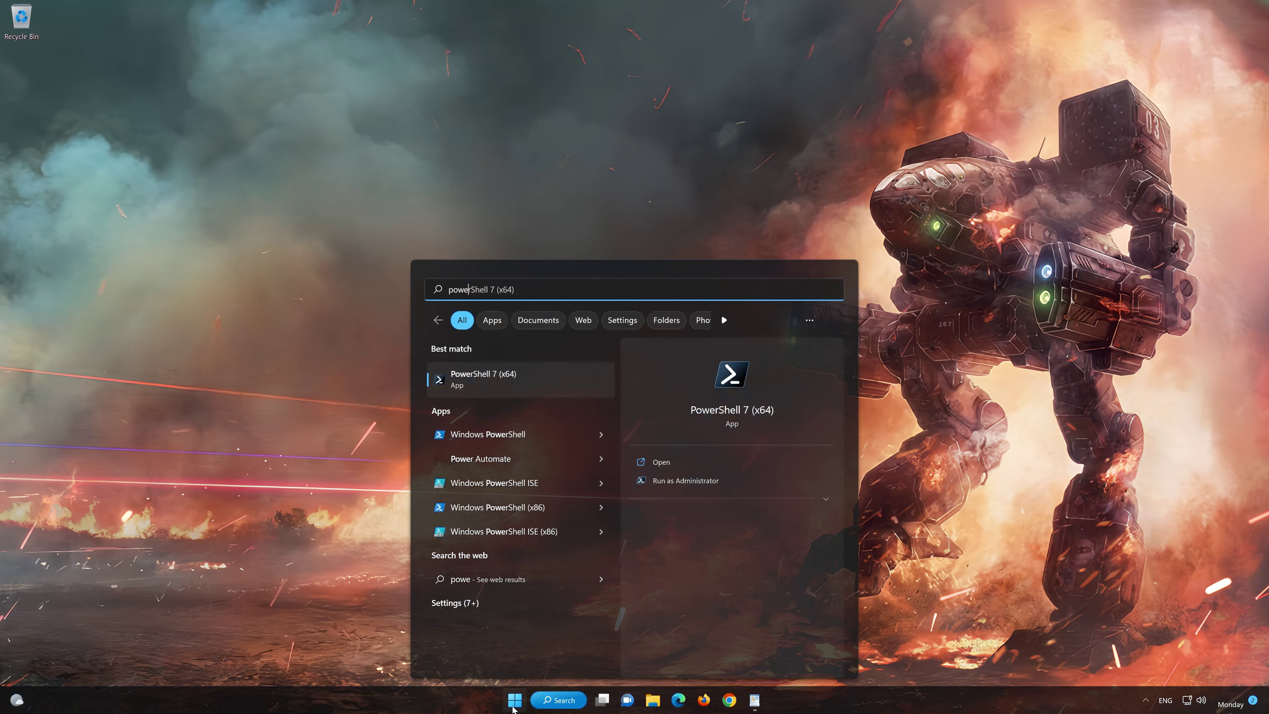
text(rshell)
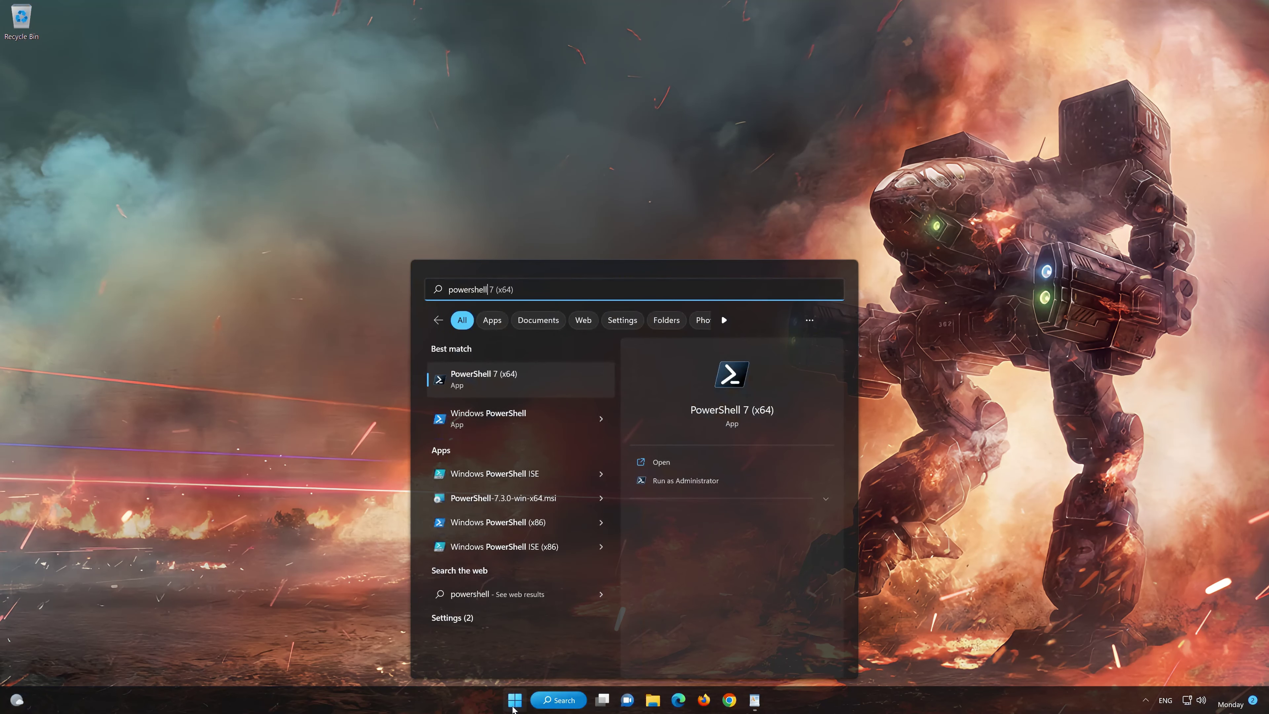
right_click(541, 383)
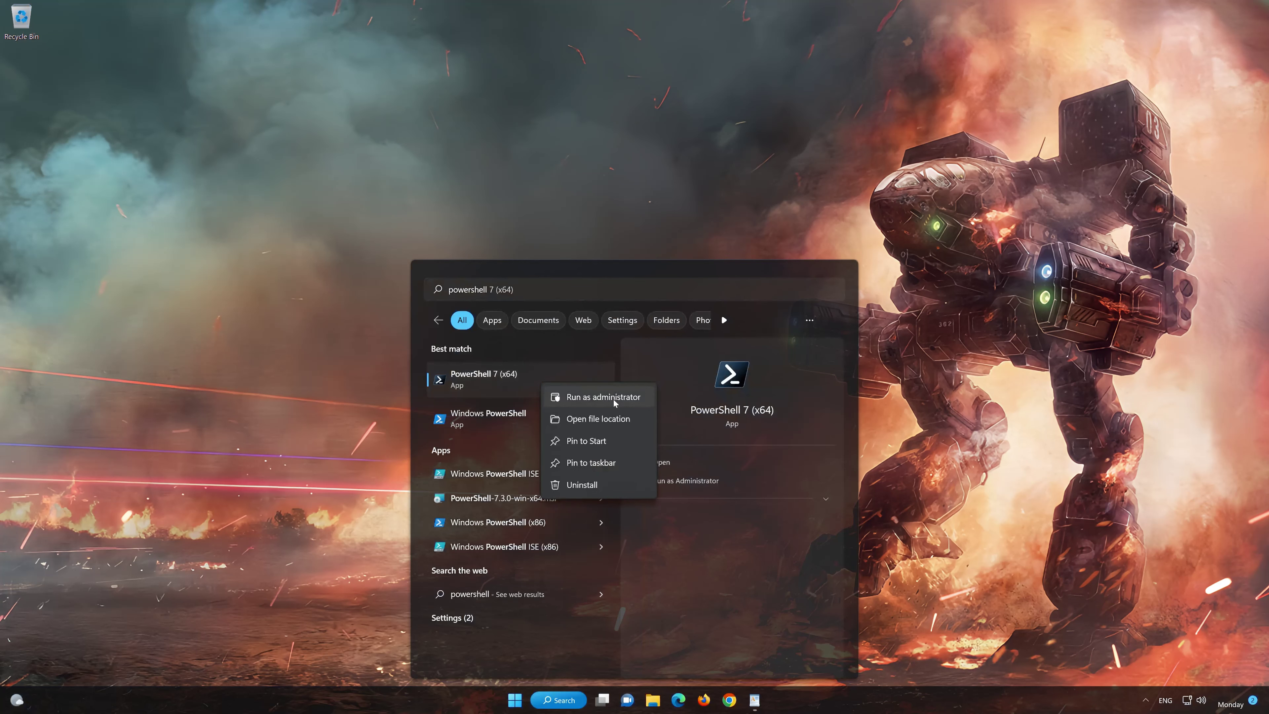
click(615, 403)
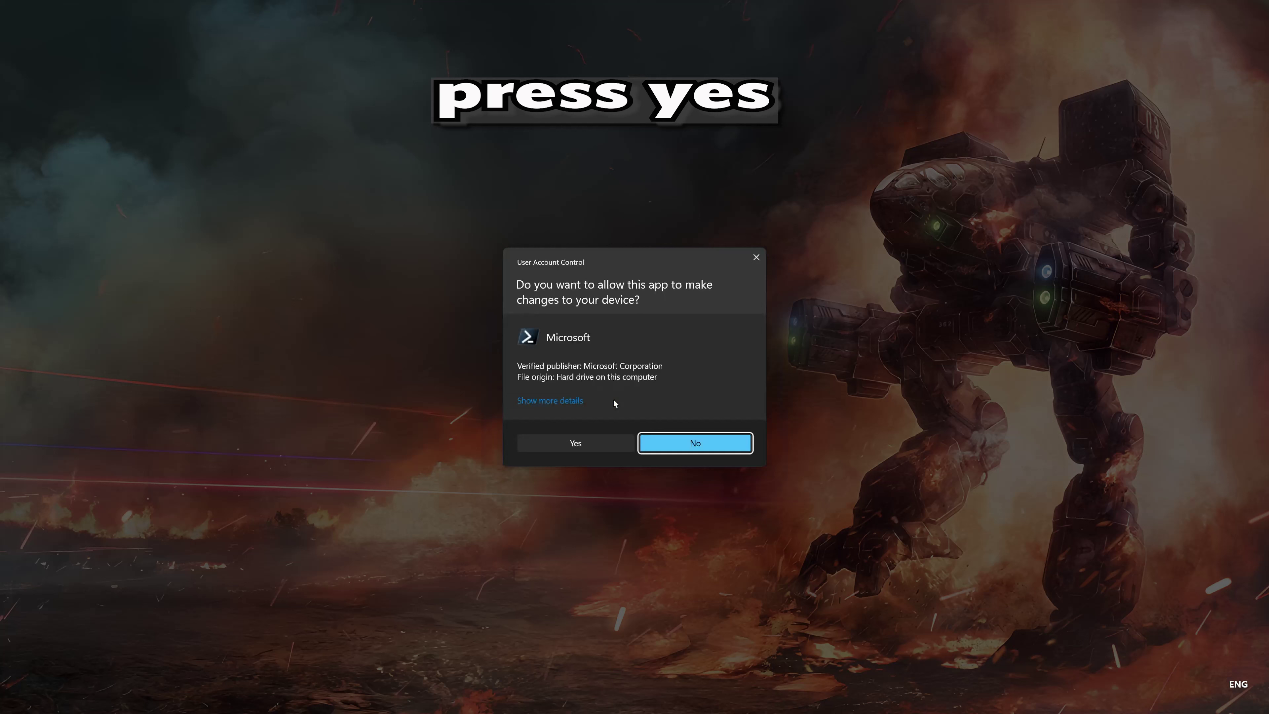
click(572, 440)
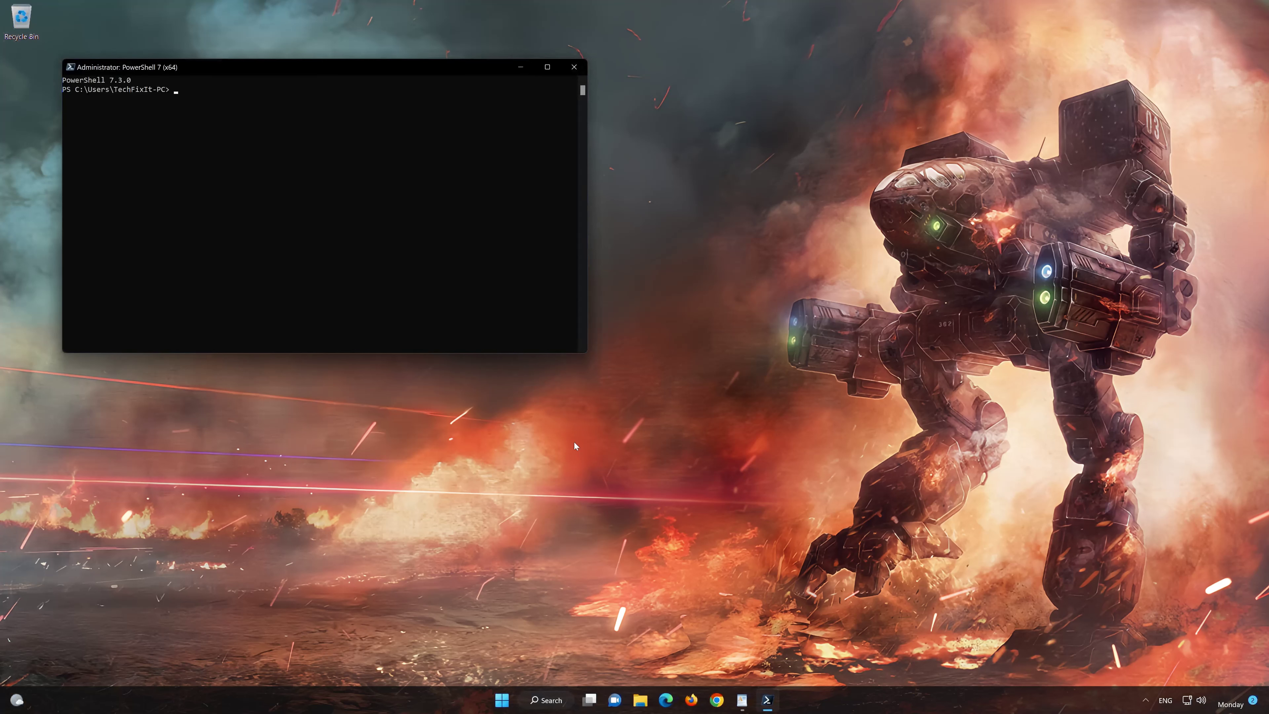
drag(383, 74, 738, 141)
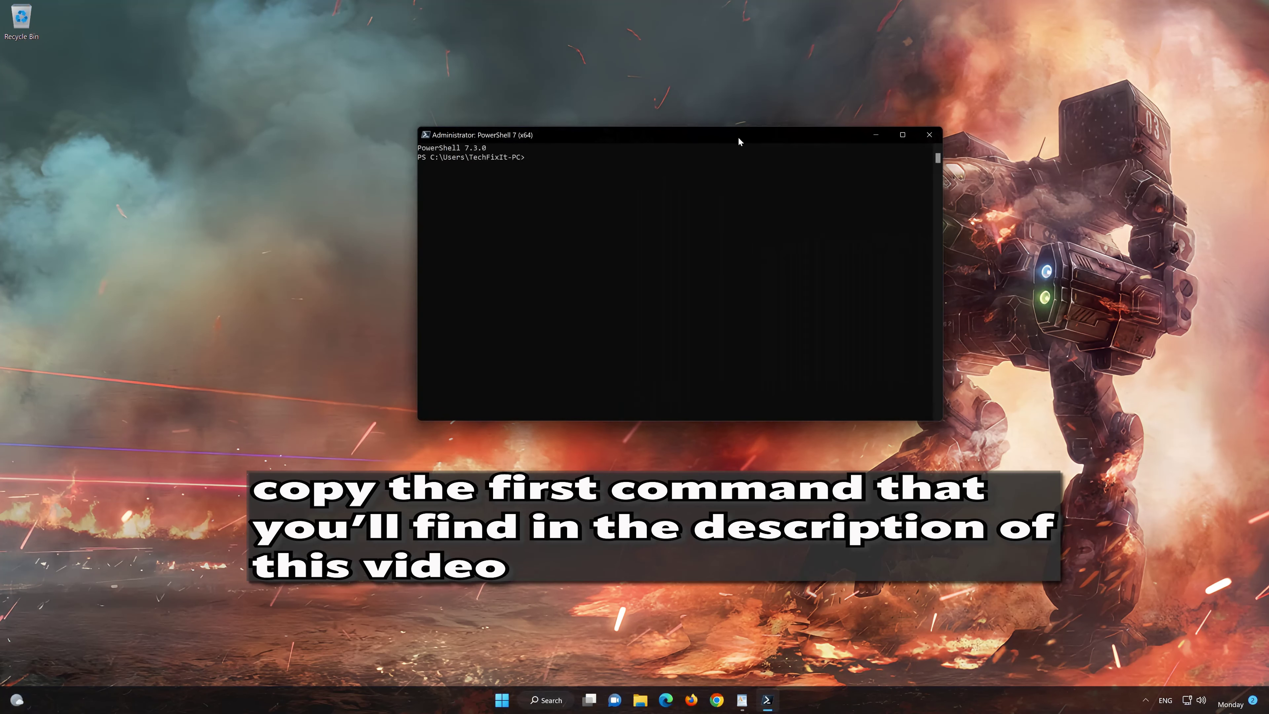
Step: Switch to the WordPad document, copy the first command, Get-AppXPackage *WindowsStore* through AppXManifest.xml, and minimise the document
click(742, 701)
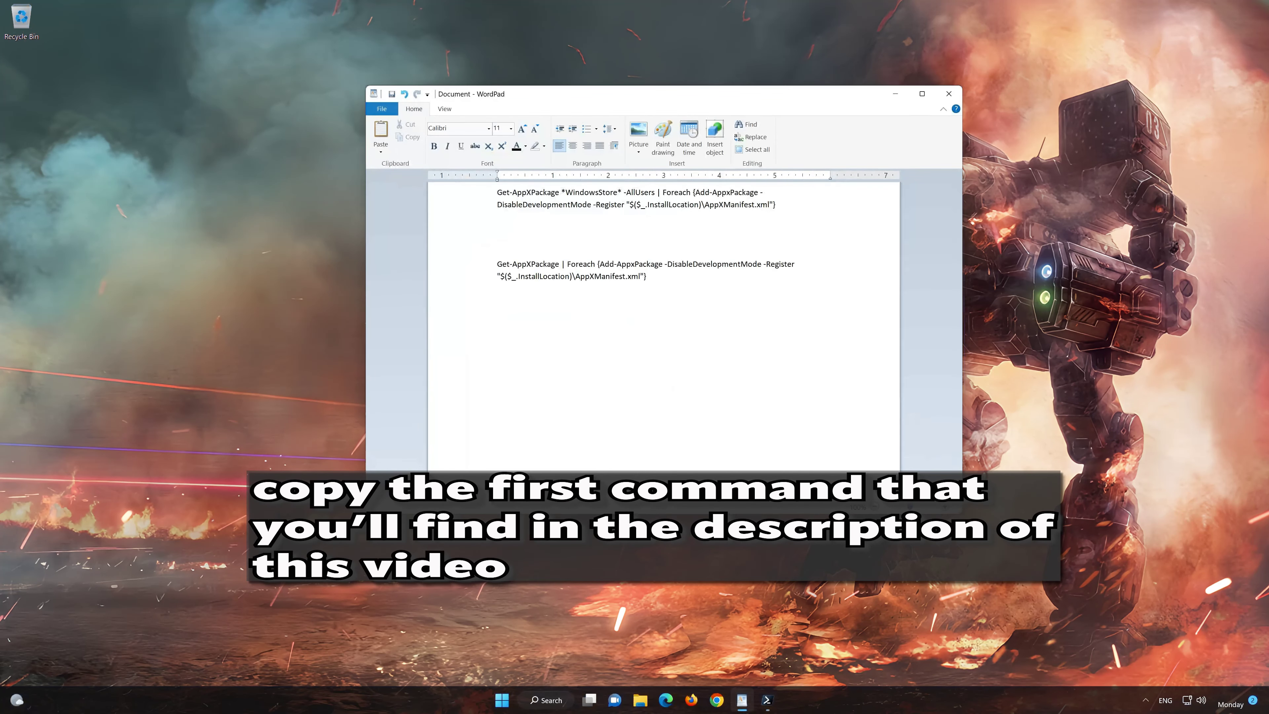
drag(776, 212, 497, 192)
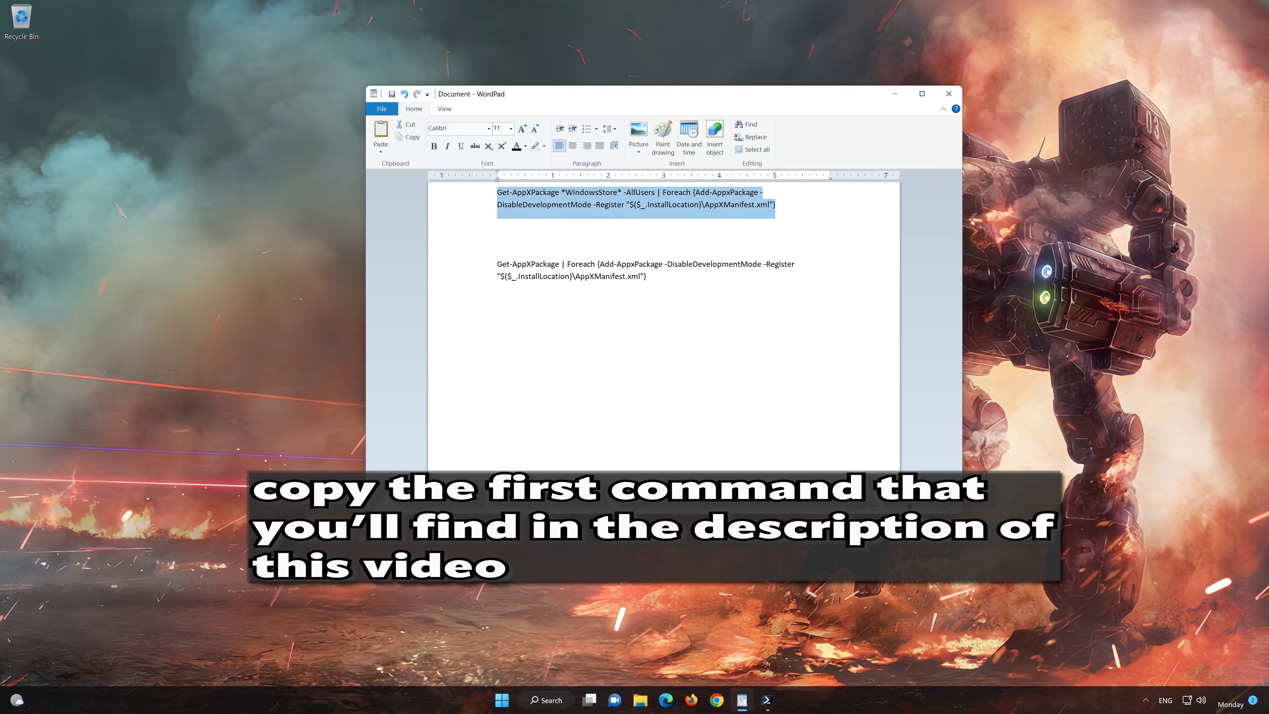
right_click(520, 198)
click(544, 215)
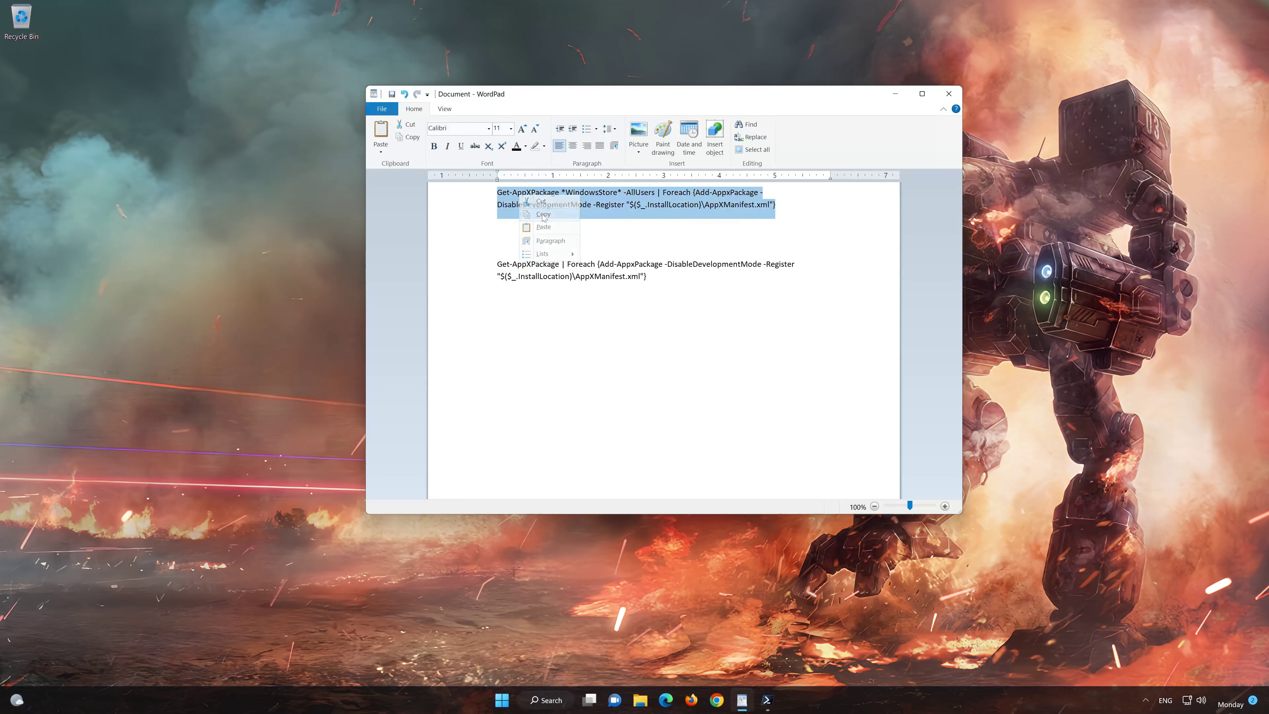
click(897, 95)
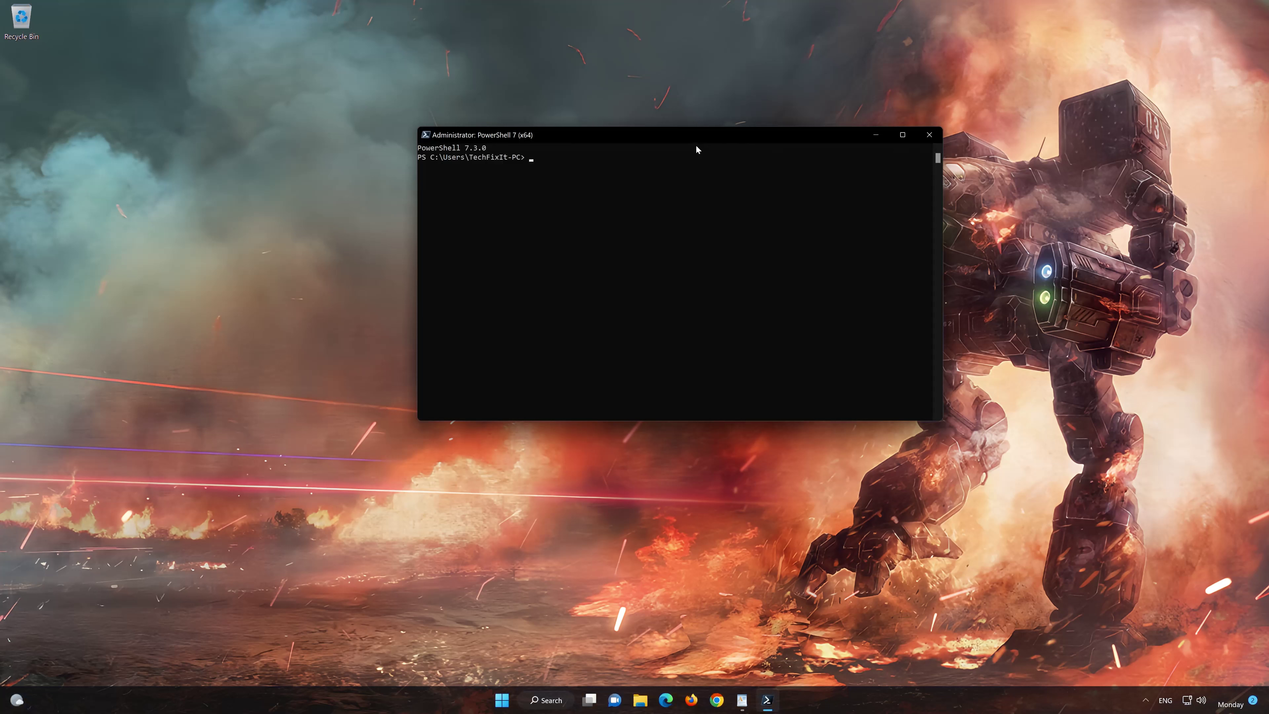
Step: Paste the copied Get-AppXPackage *WindowsStore* -AllUsers command at the administrator PowerShell prompt and run it
right_click(688, 135)
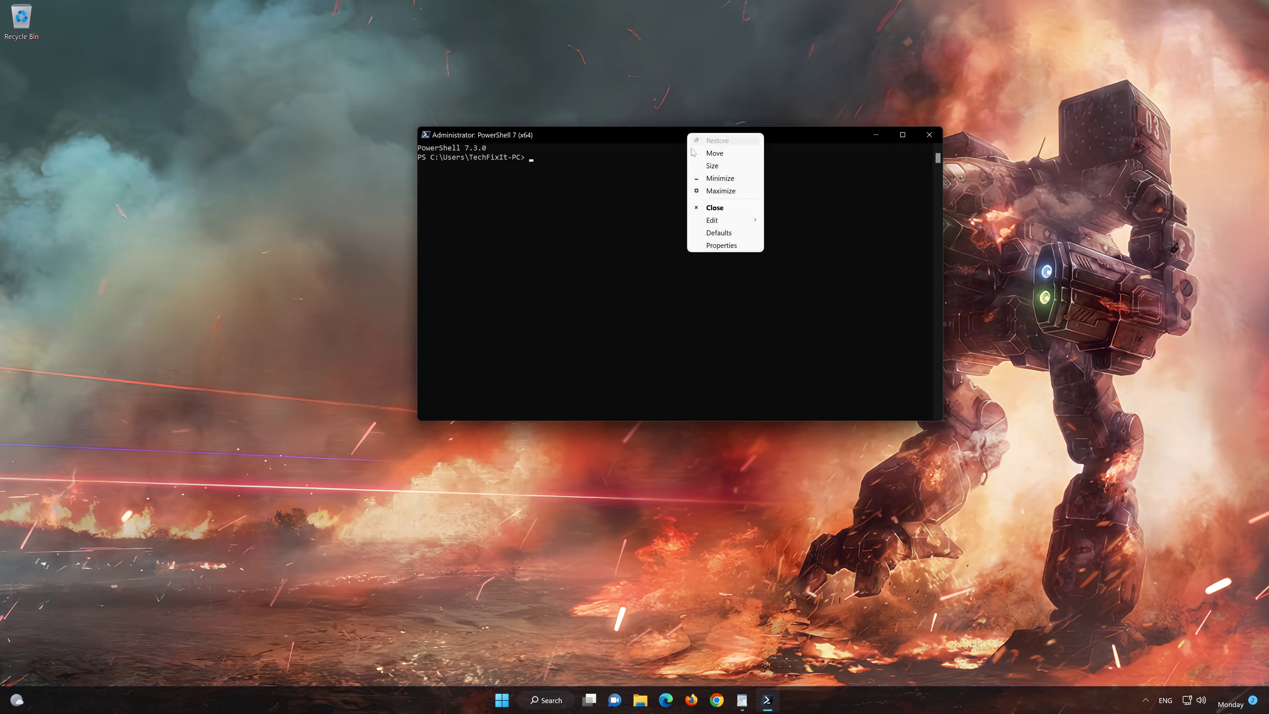
click(714, 220)
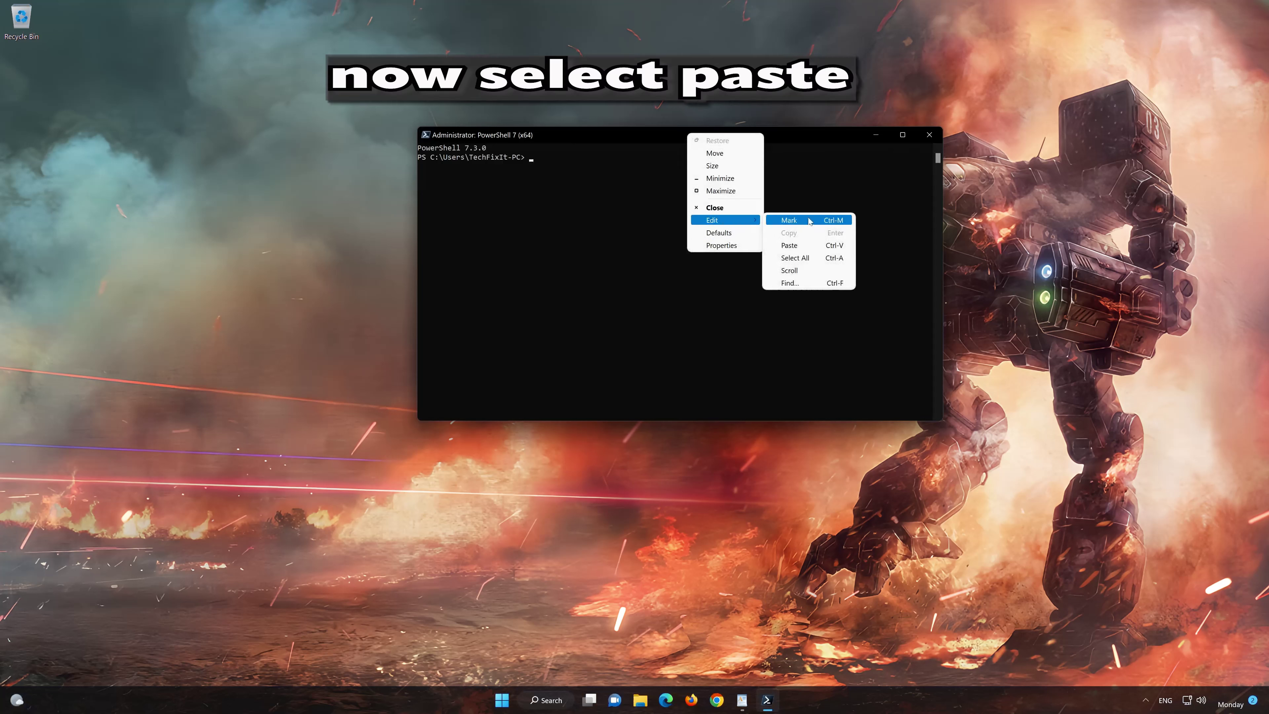
click(825, 244)
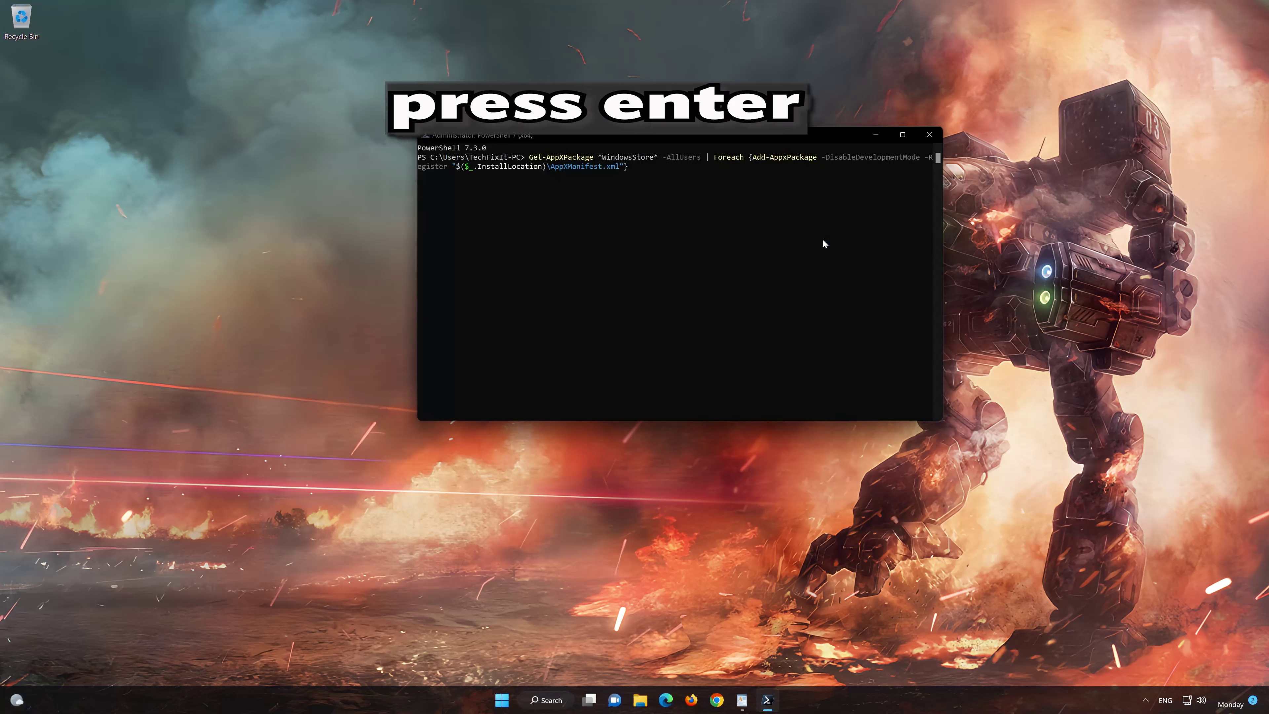
key(Return)
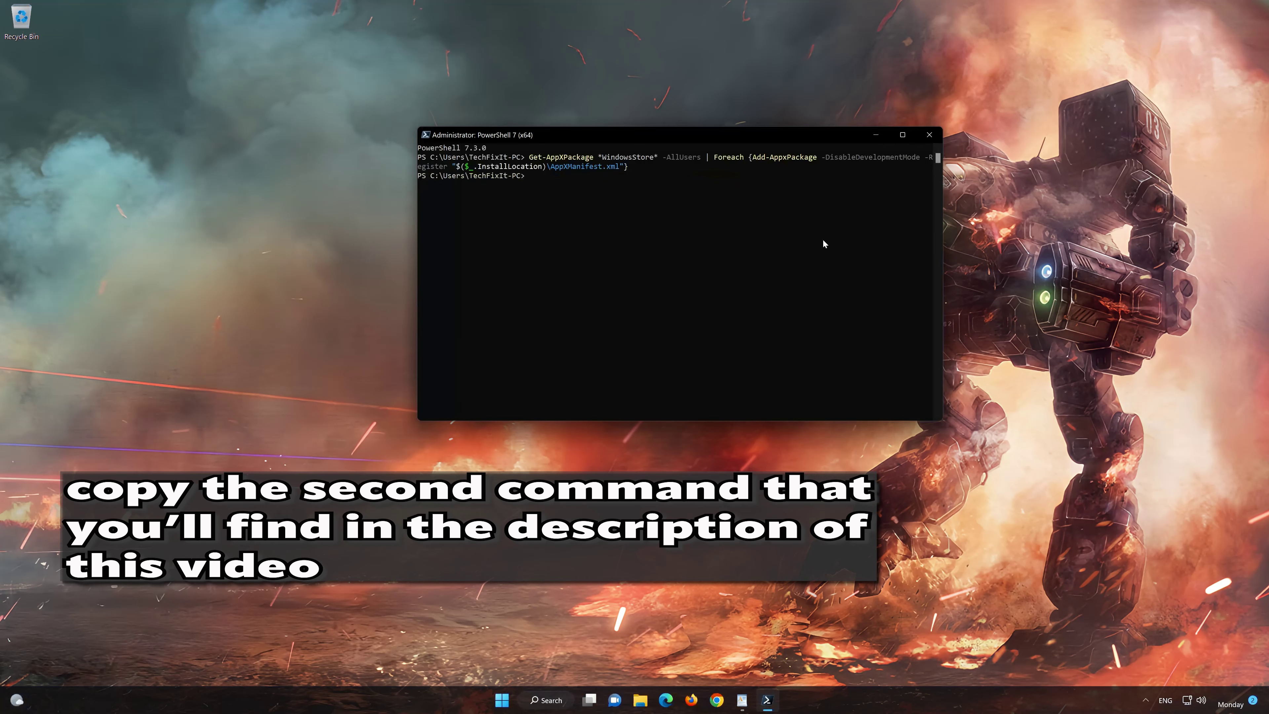
Step: Switch to the WordPad document, copy the second command, Get-AppXPackage | Foreach through AppXManifest.xml, and minimise the document
click(743, 700)
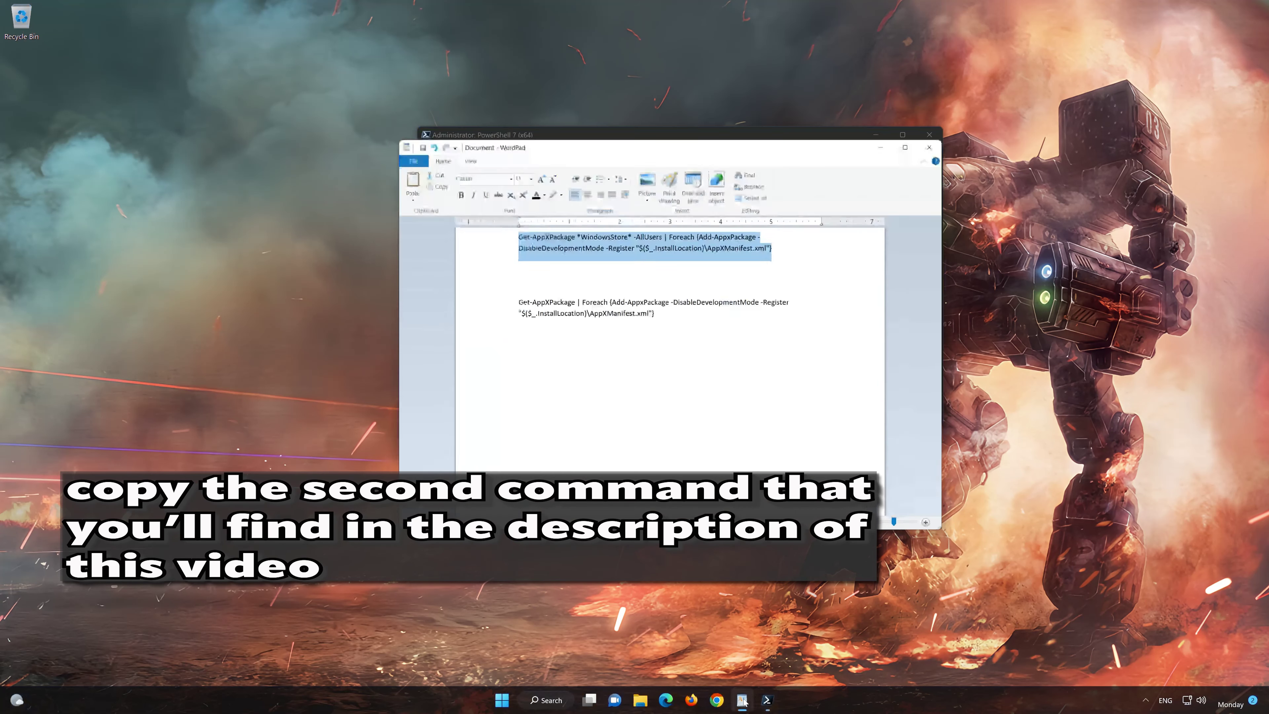
drag(649, 287, 497, 265)
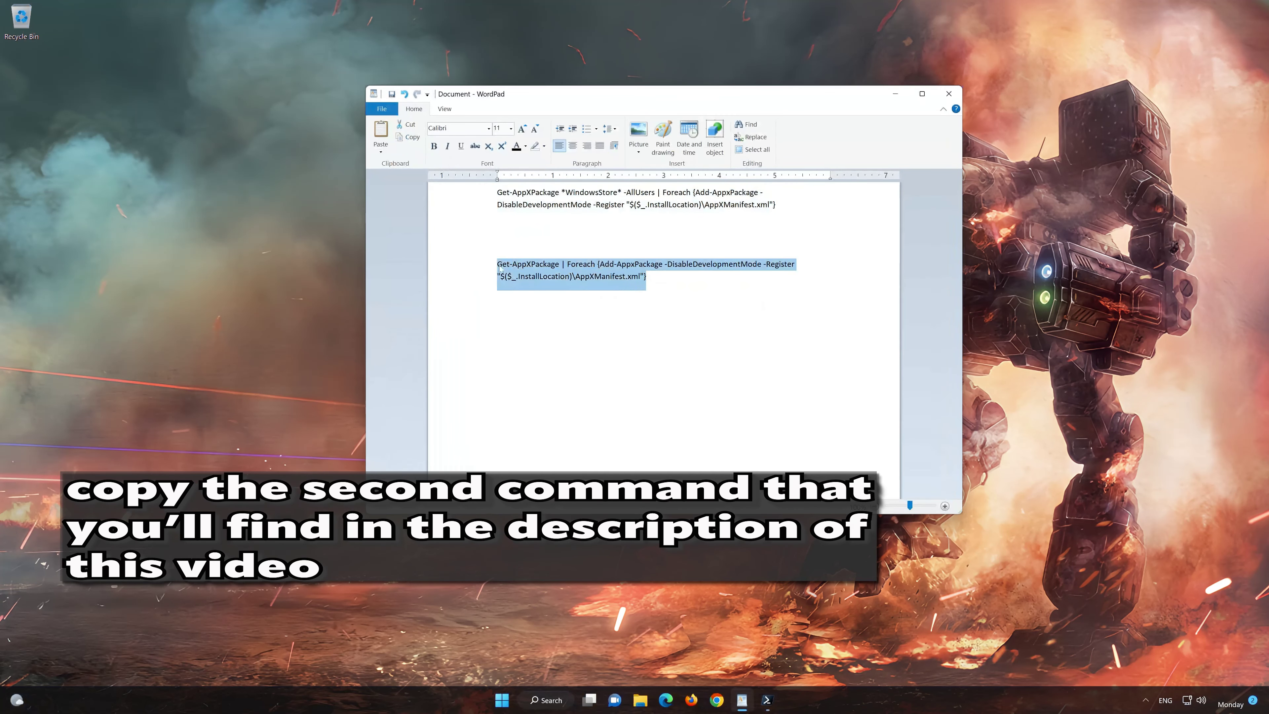
right_click(524, 265)
click(547, 284)
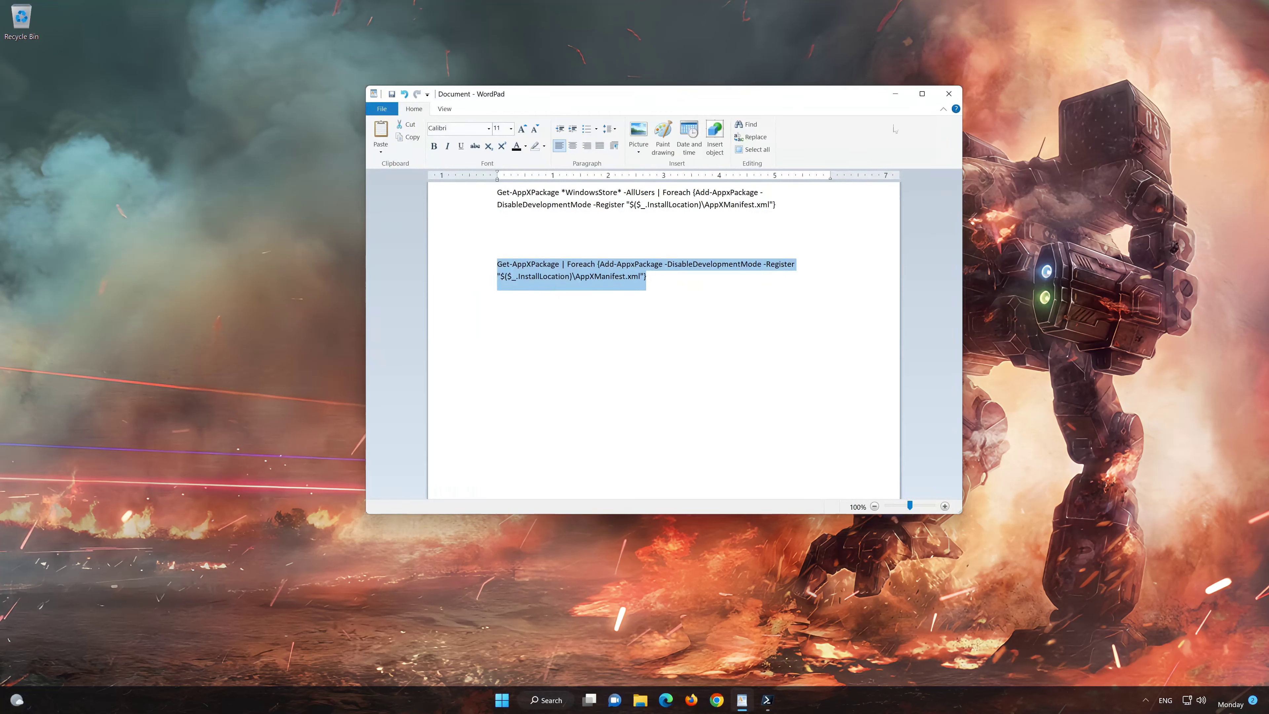
click(895, 98)
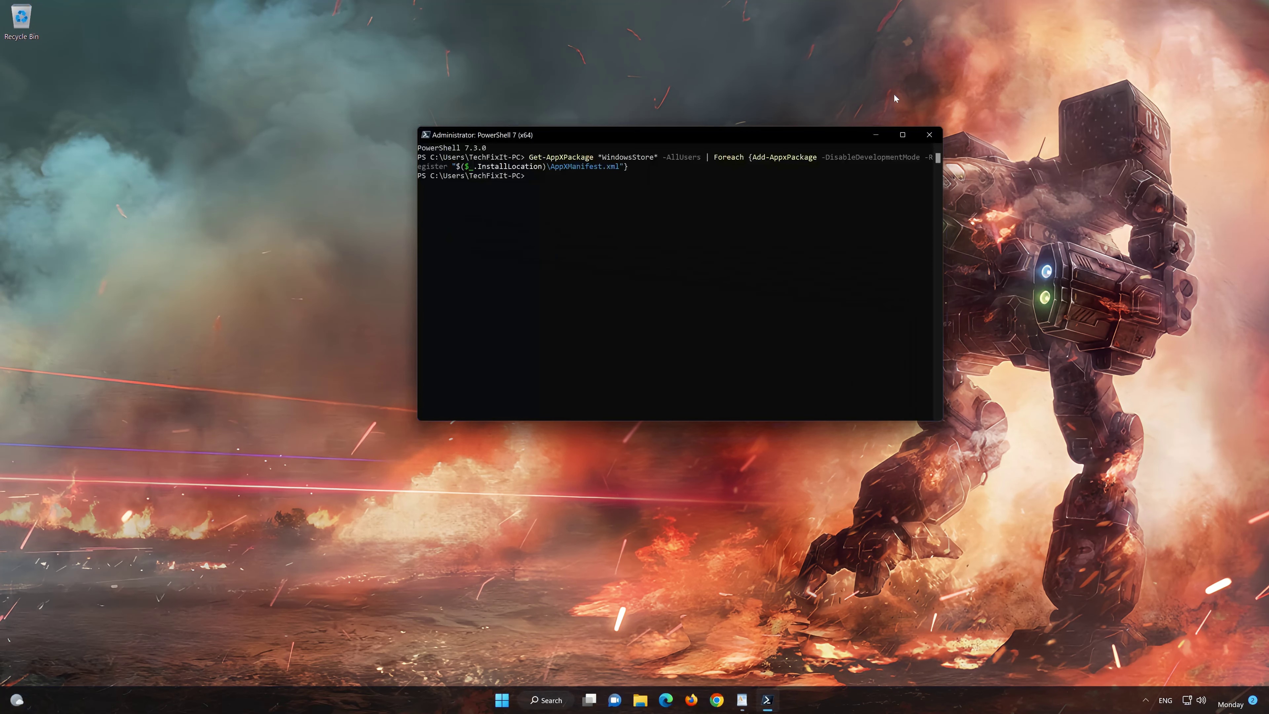
Step: Paste and run the copied Get-AppXPackage | Foreach command at the administrator PowerShell prompt, and close the session with exit
right_click(579, 135)
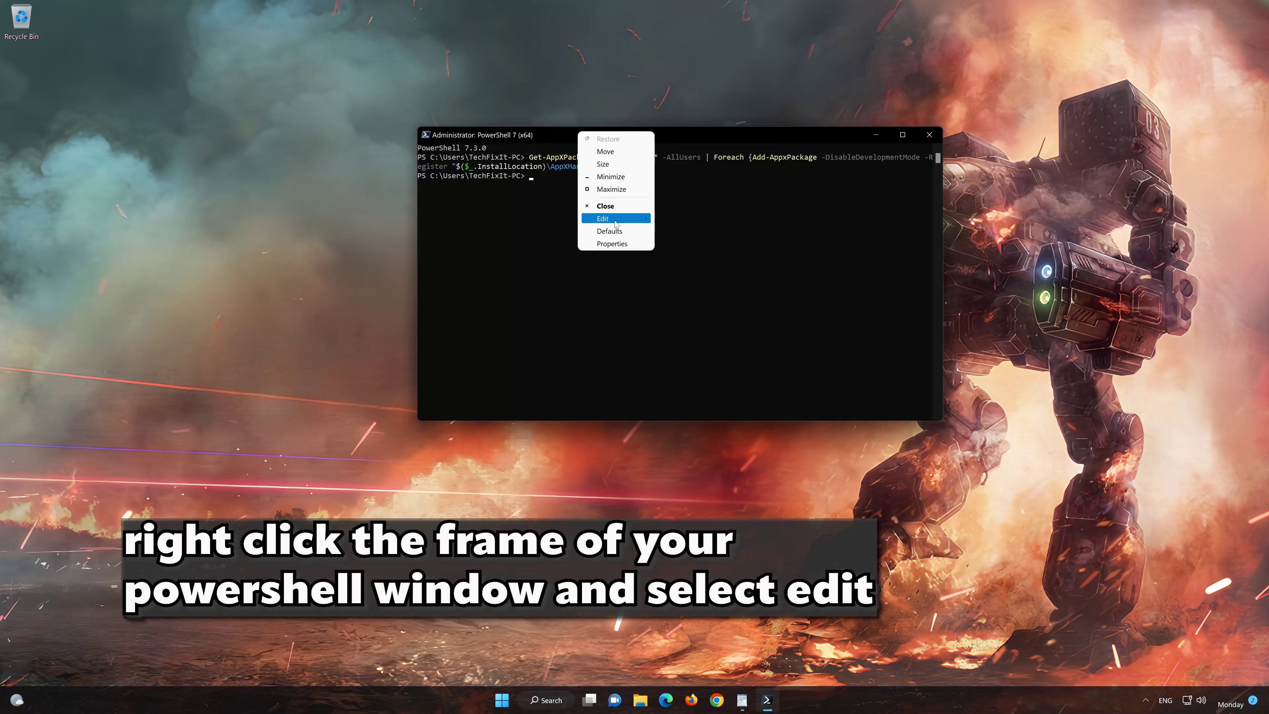
mouse_move(615, 222)
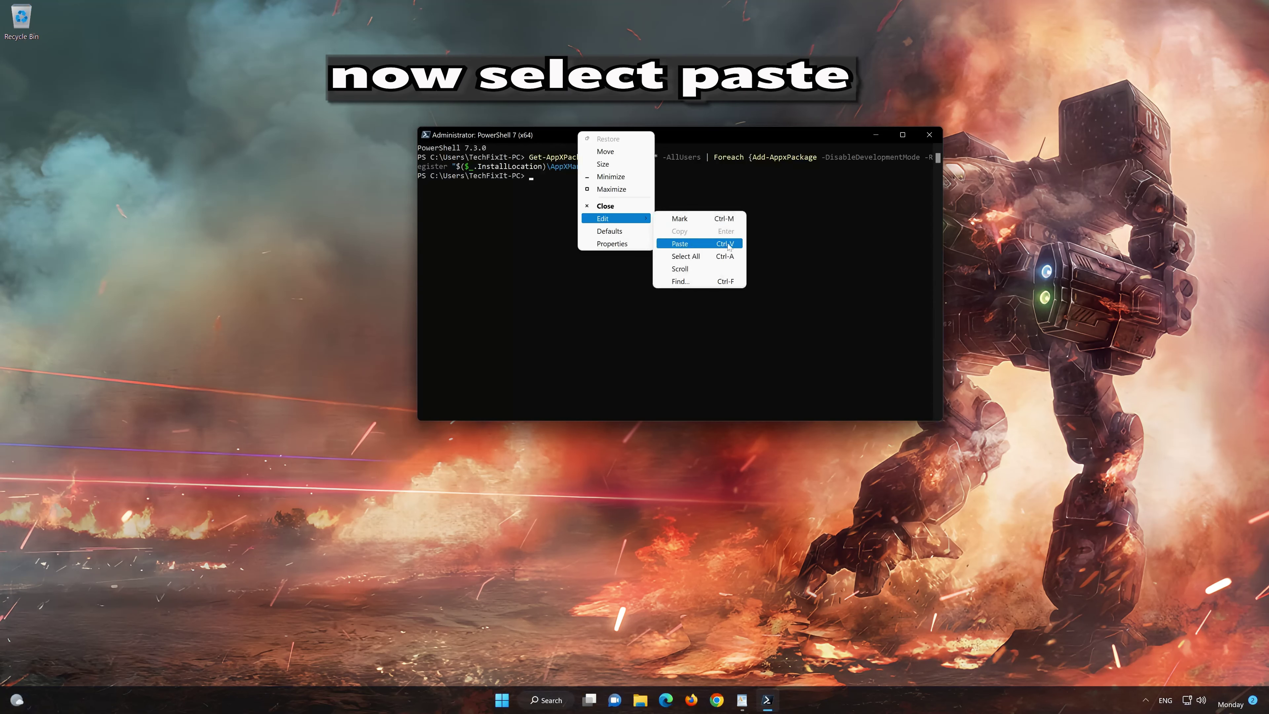
click(708, 248)
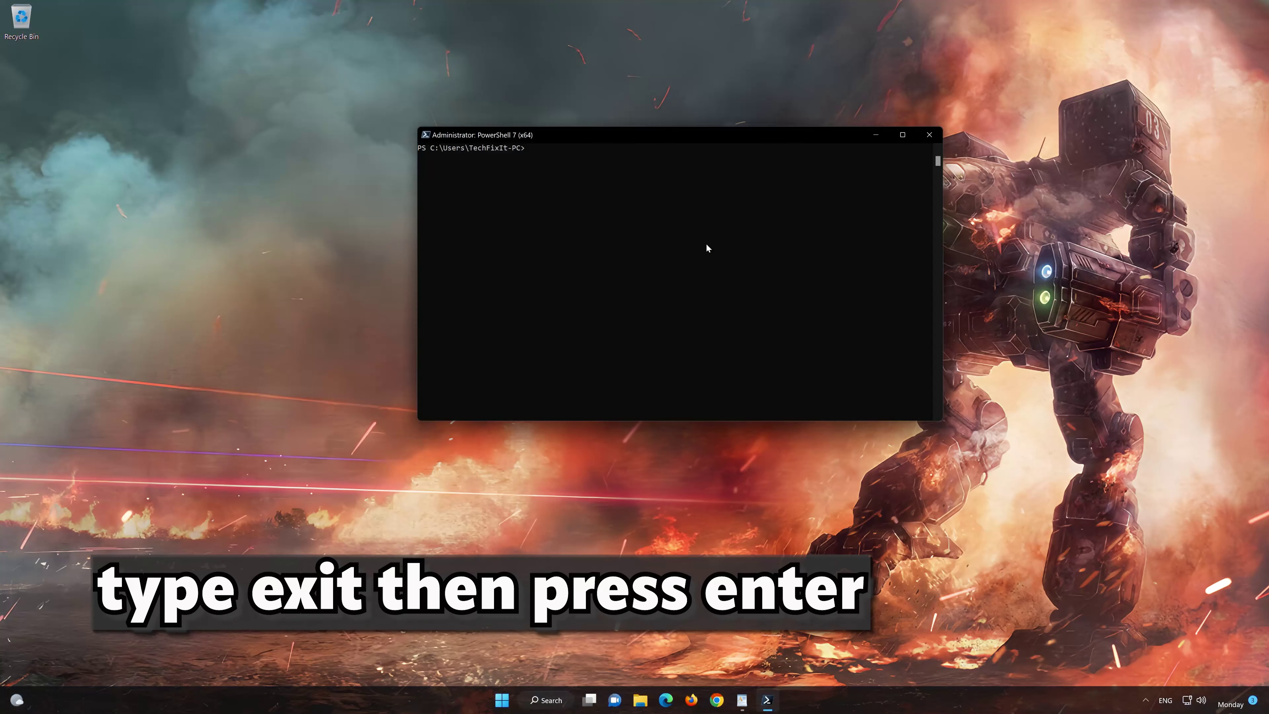
text(exit)
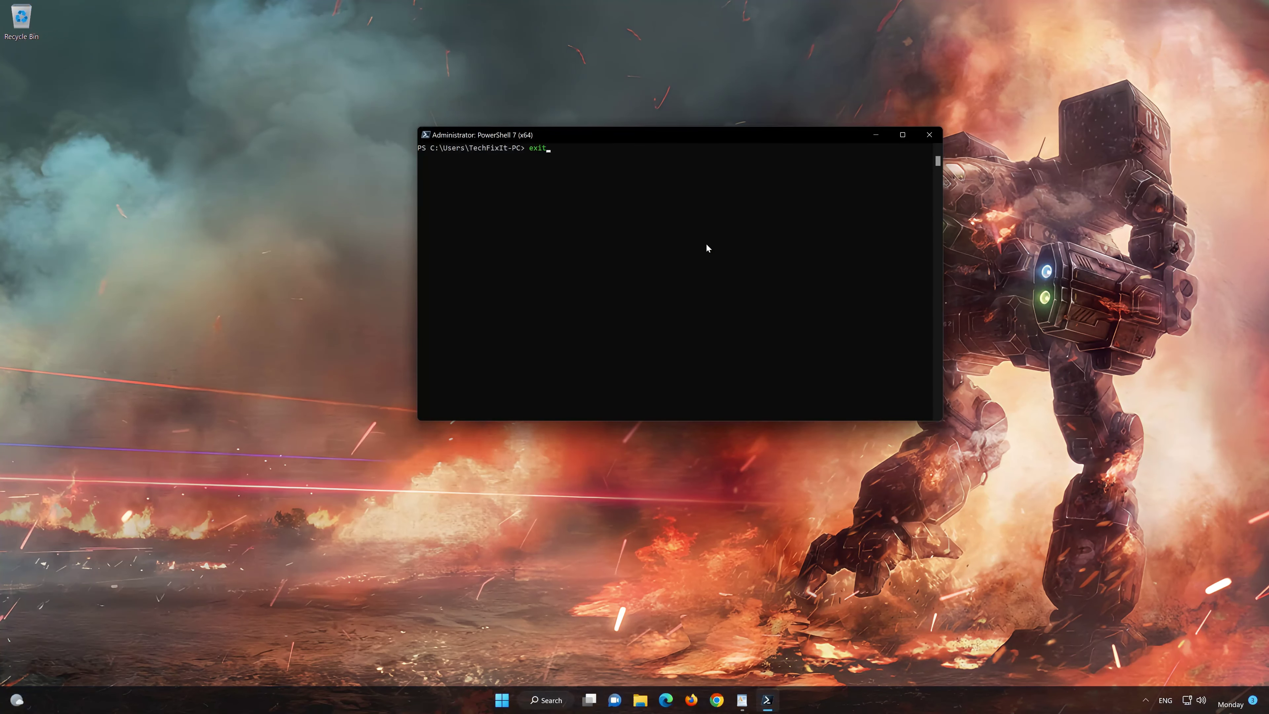
key(Return)
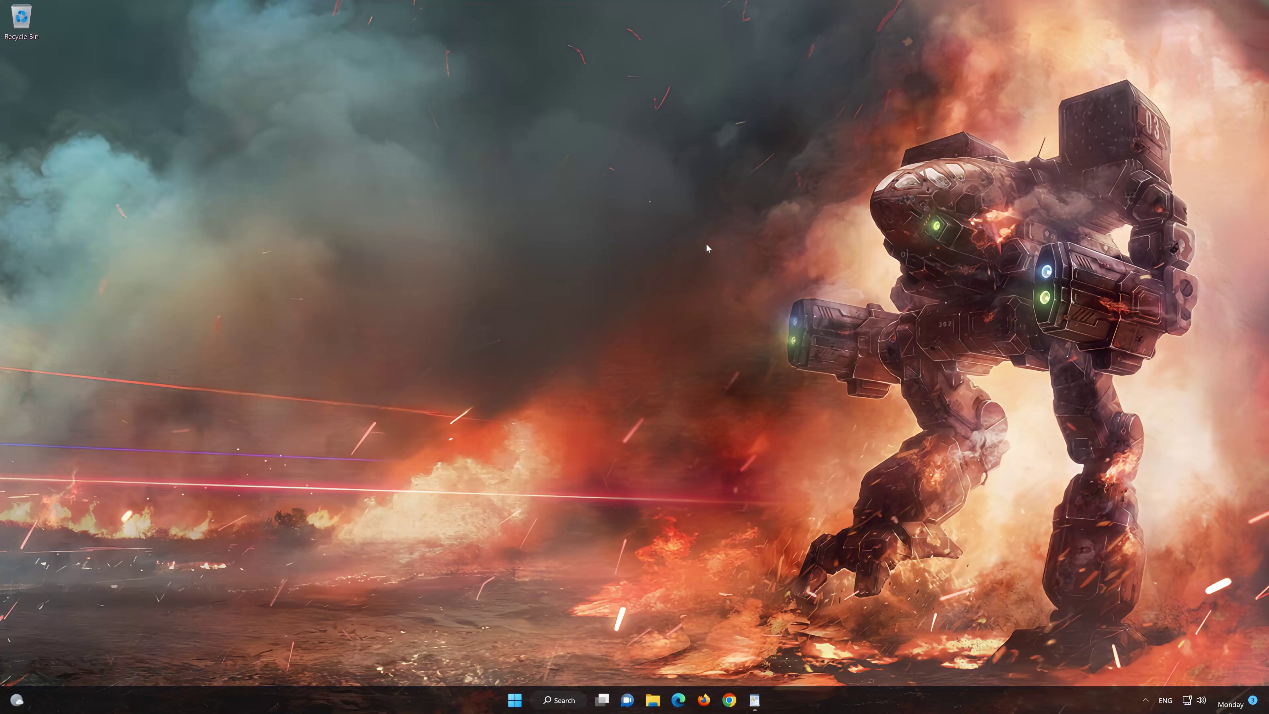
Step: Find Microsoft Store by searching for 'mi', pin it to the taskbar and open it from there
click(514, 700)
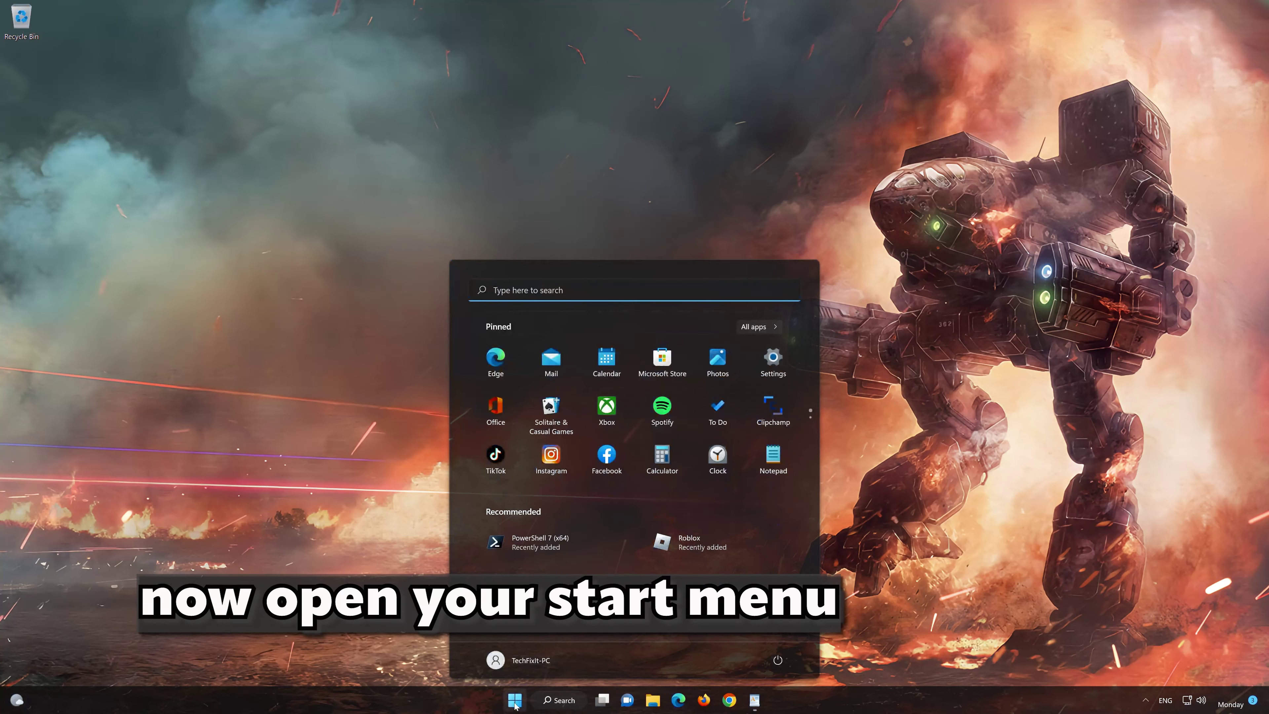
text(mi)
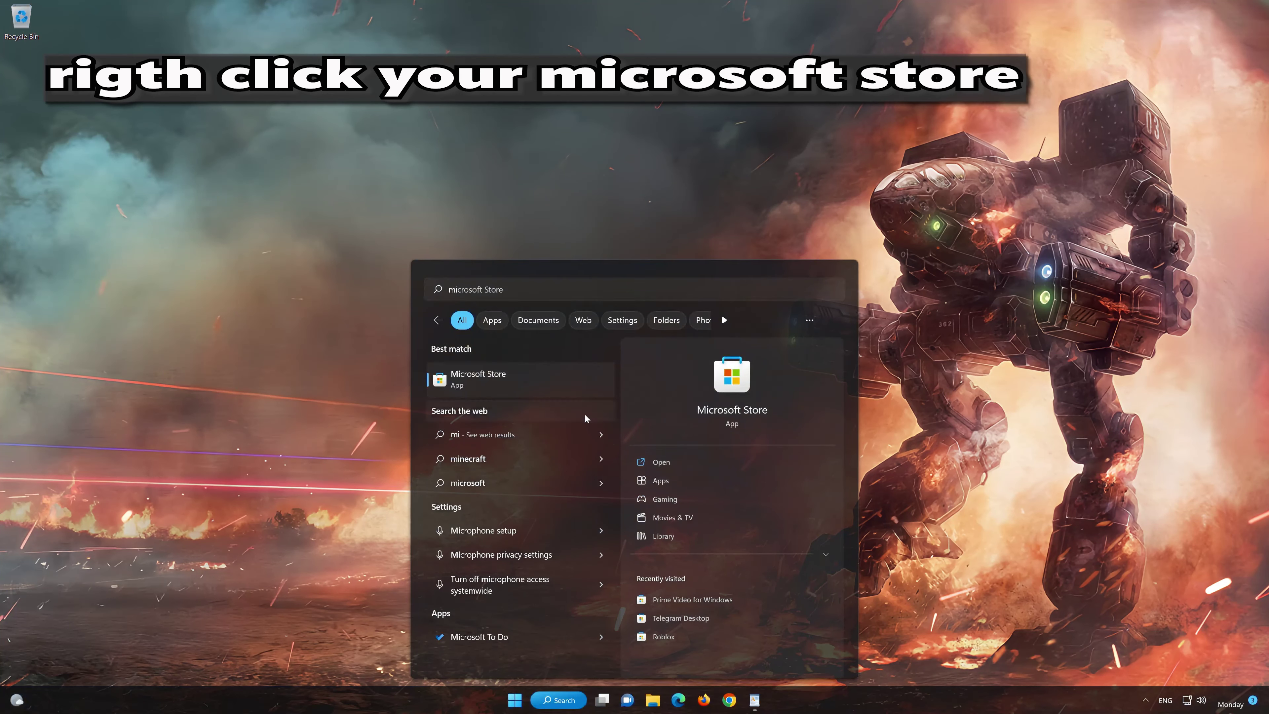
right_click(582, 384)
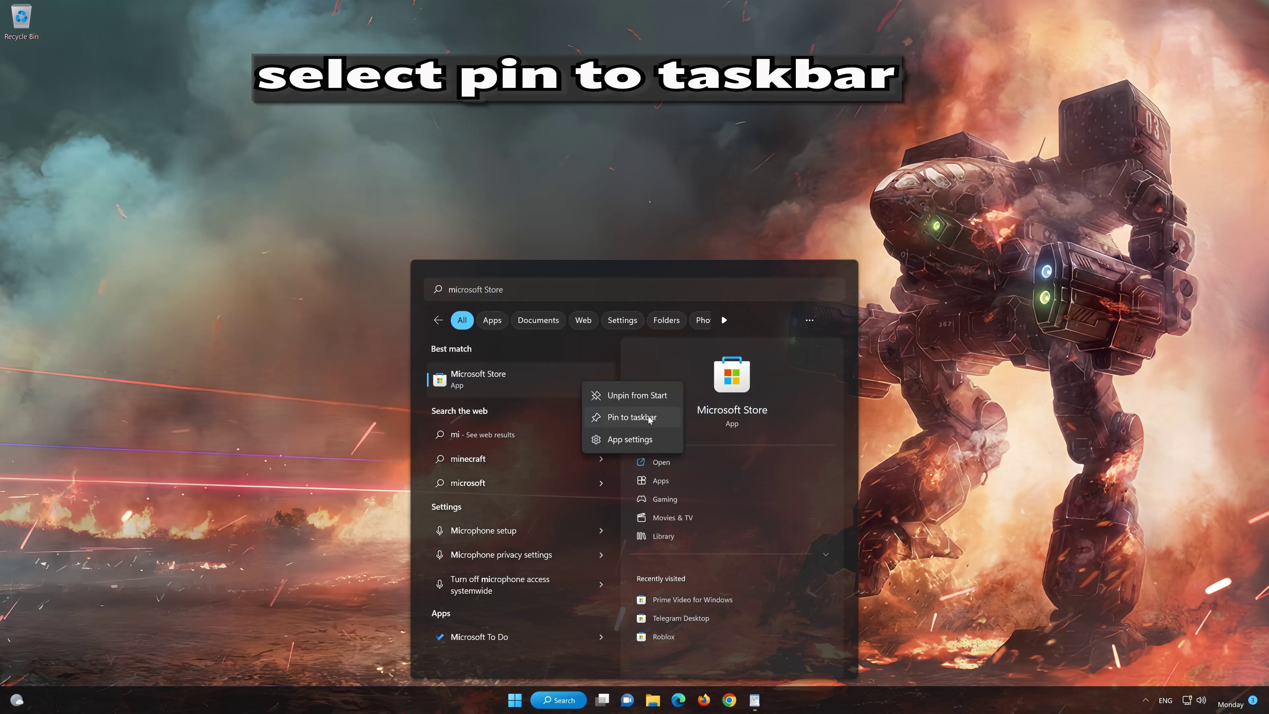
click(632, 418)
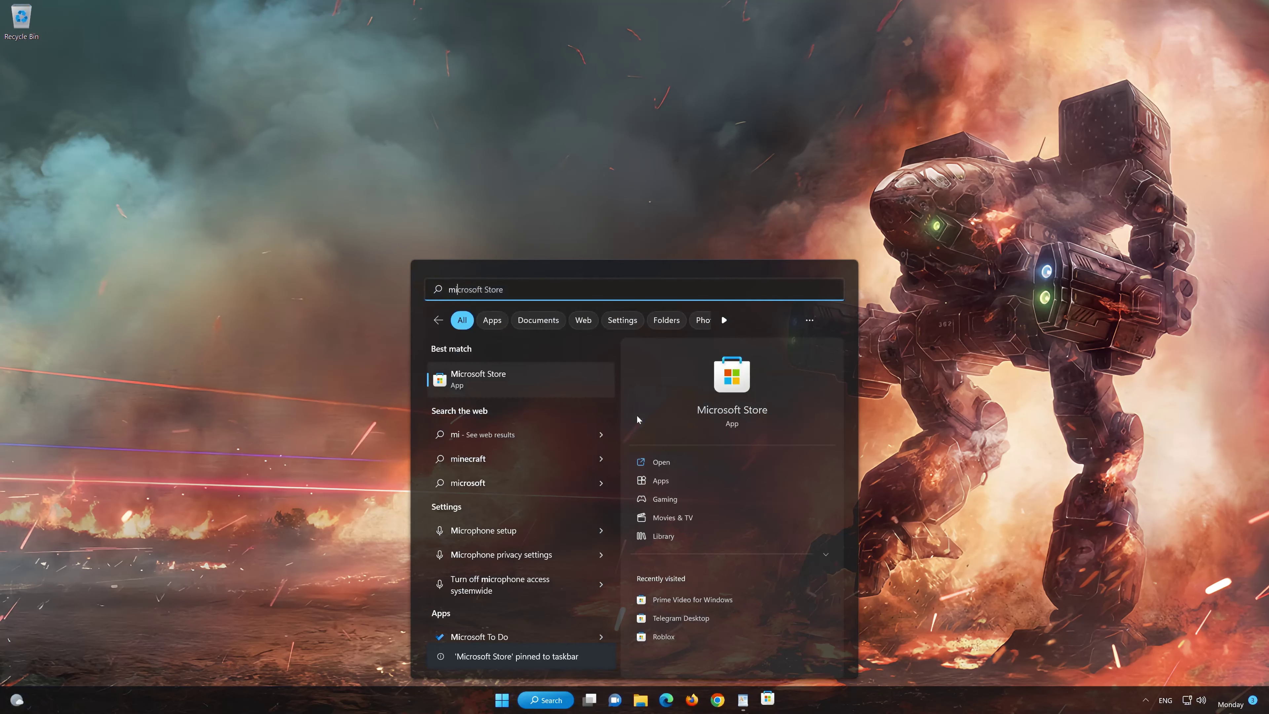
click(770, 707)
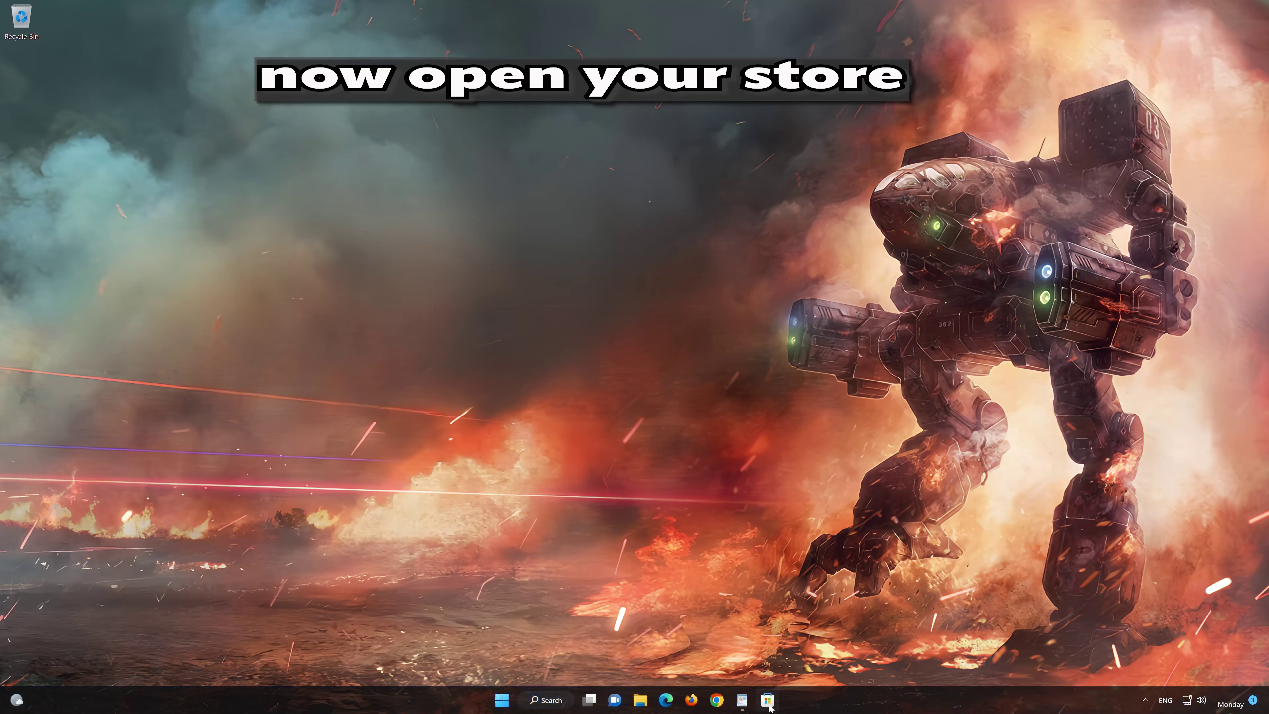
click(768, 701)
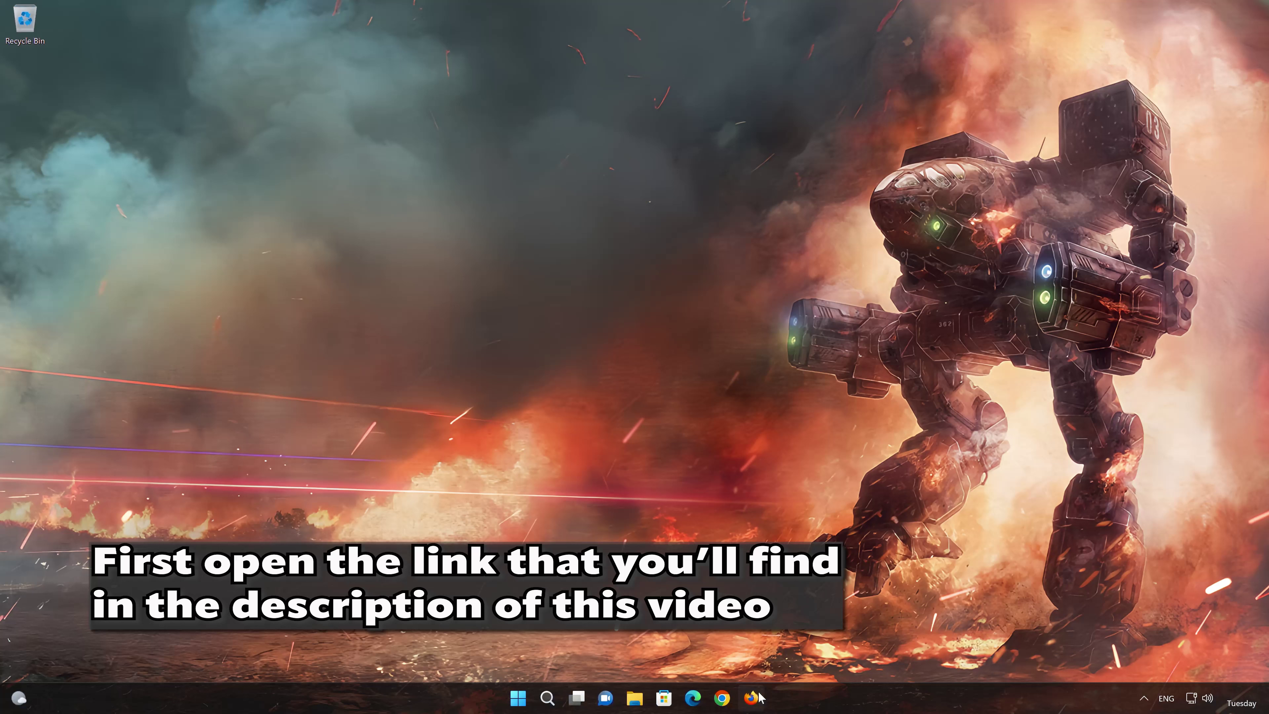
Step: Open the copied microsoft.com/software-download/windows11 link in Firefox, download the Windows 11 installation media creation tool, and close the browser
click(755, 697)
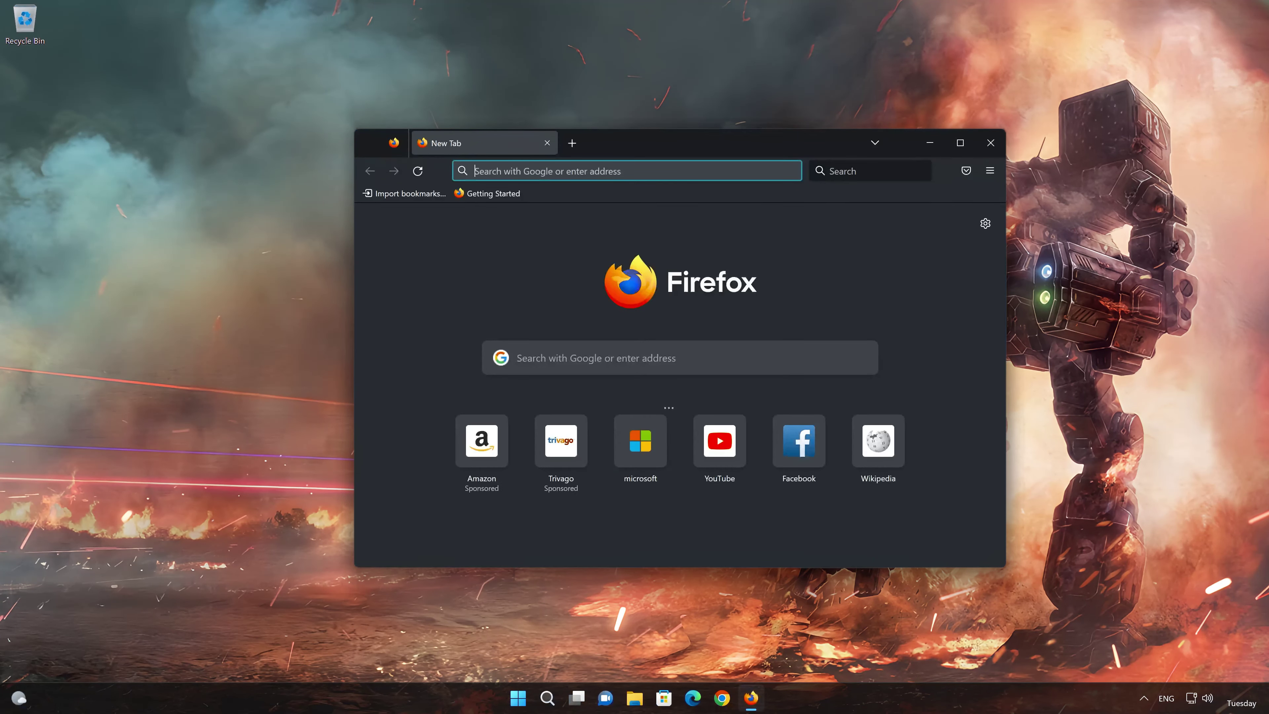
right_click(593, 171)
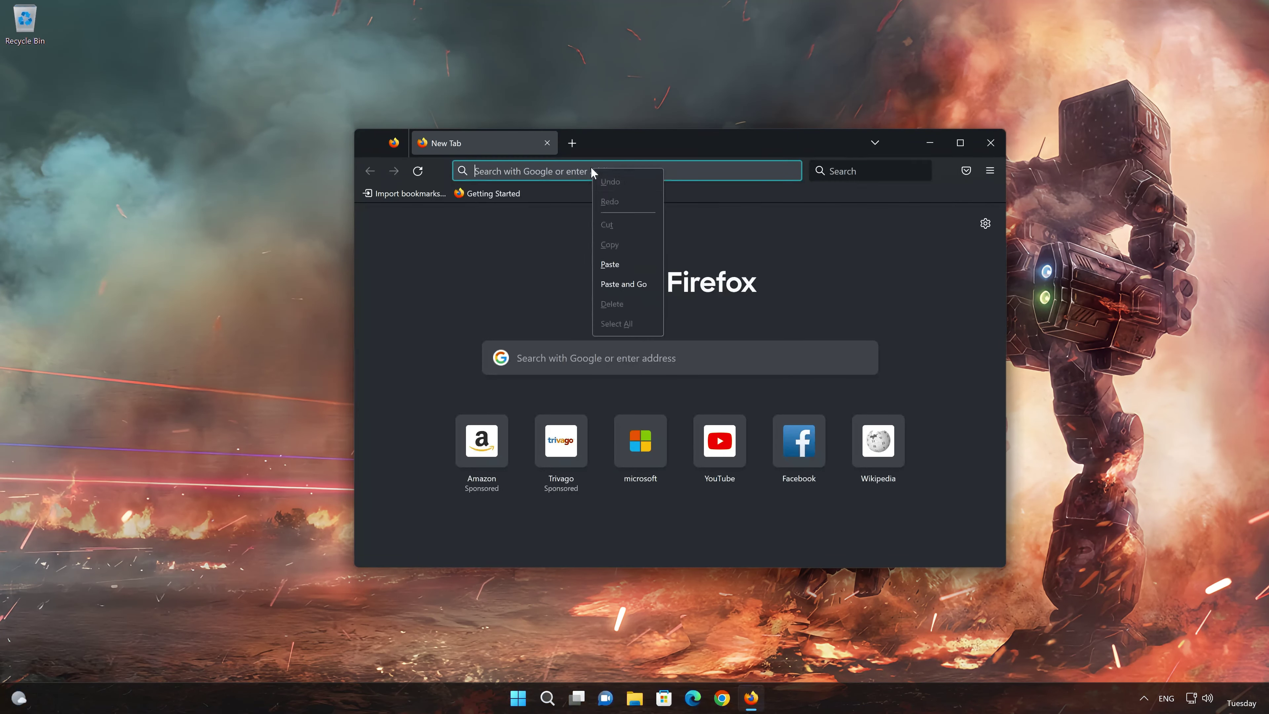
click(631, 285)
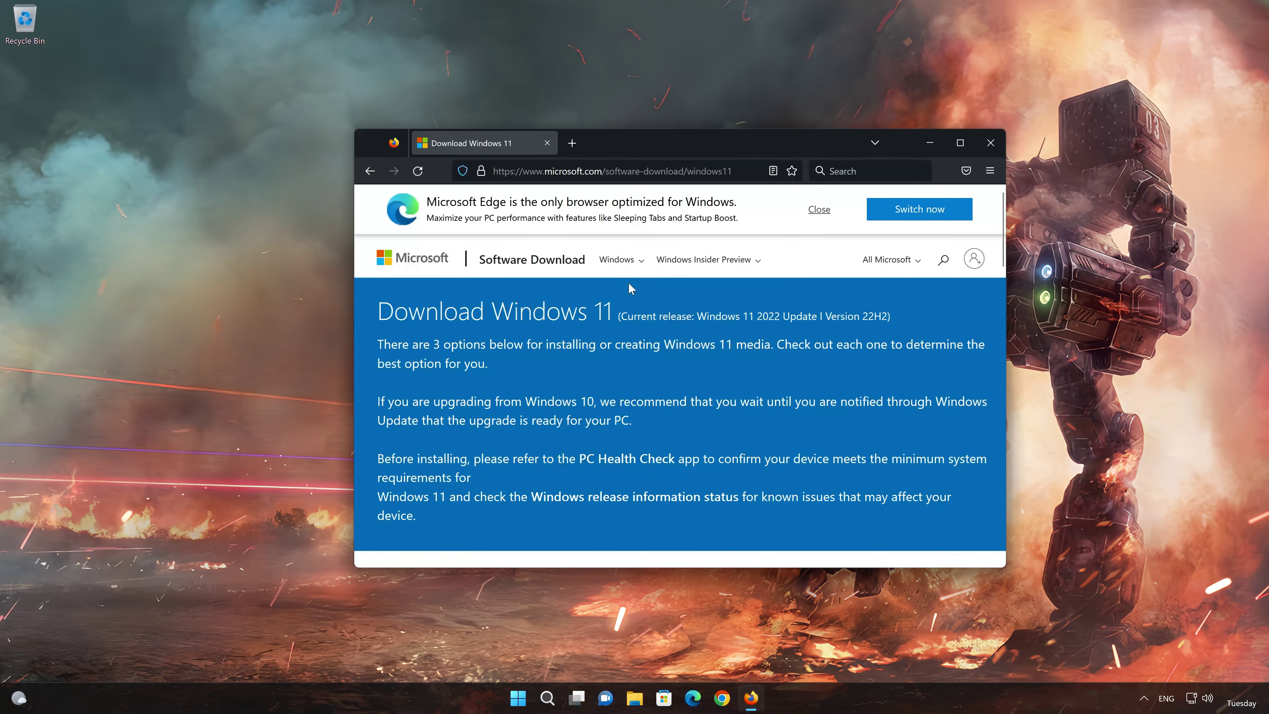
scroll(631, 289, down, 10)
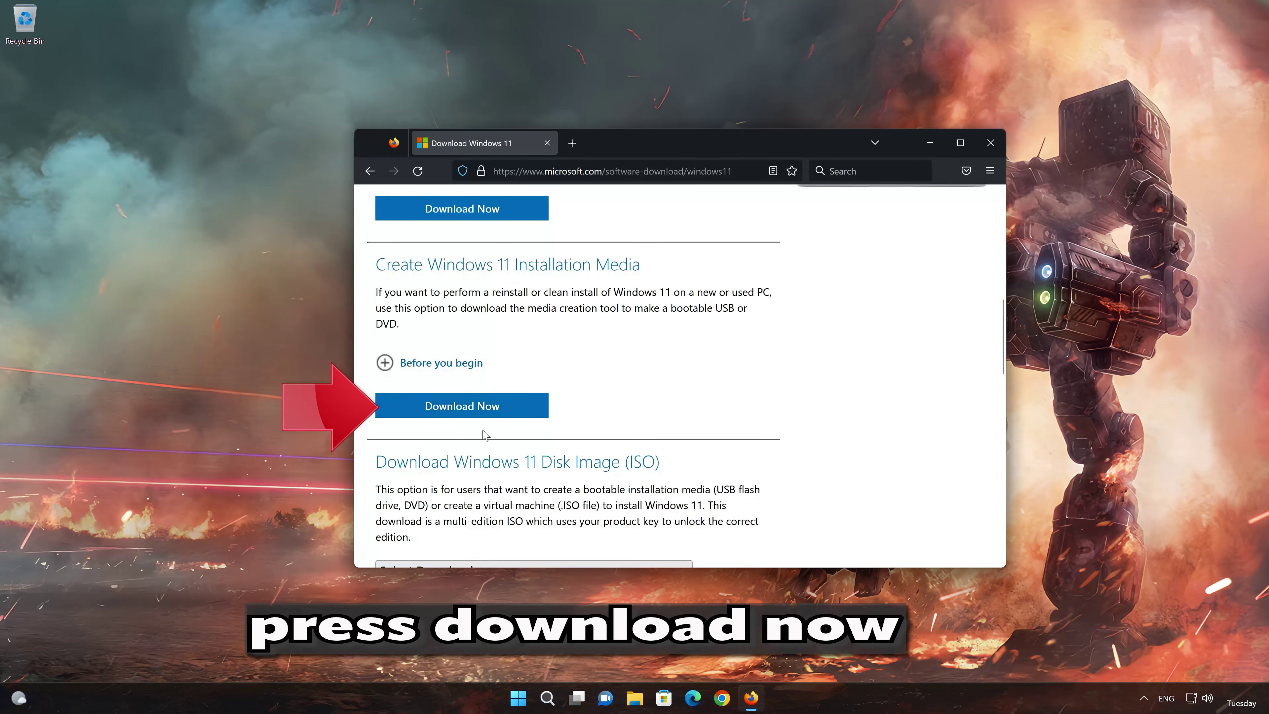
click(485, 409)
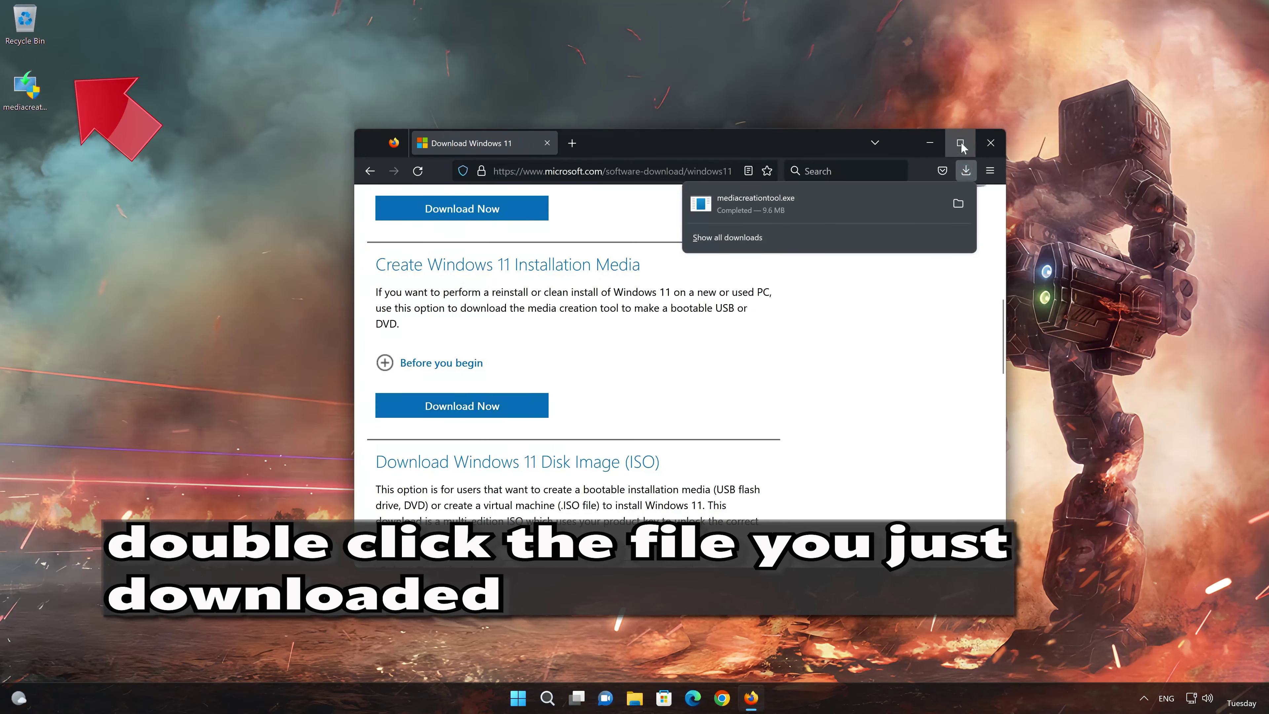
click(990, 144)
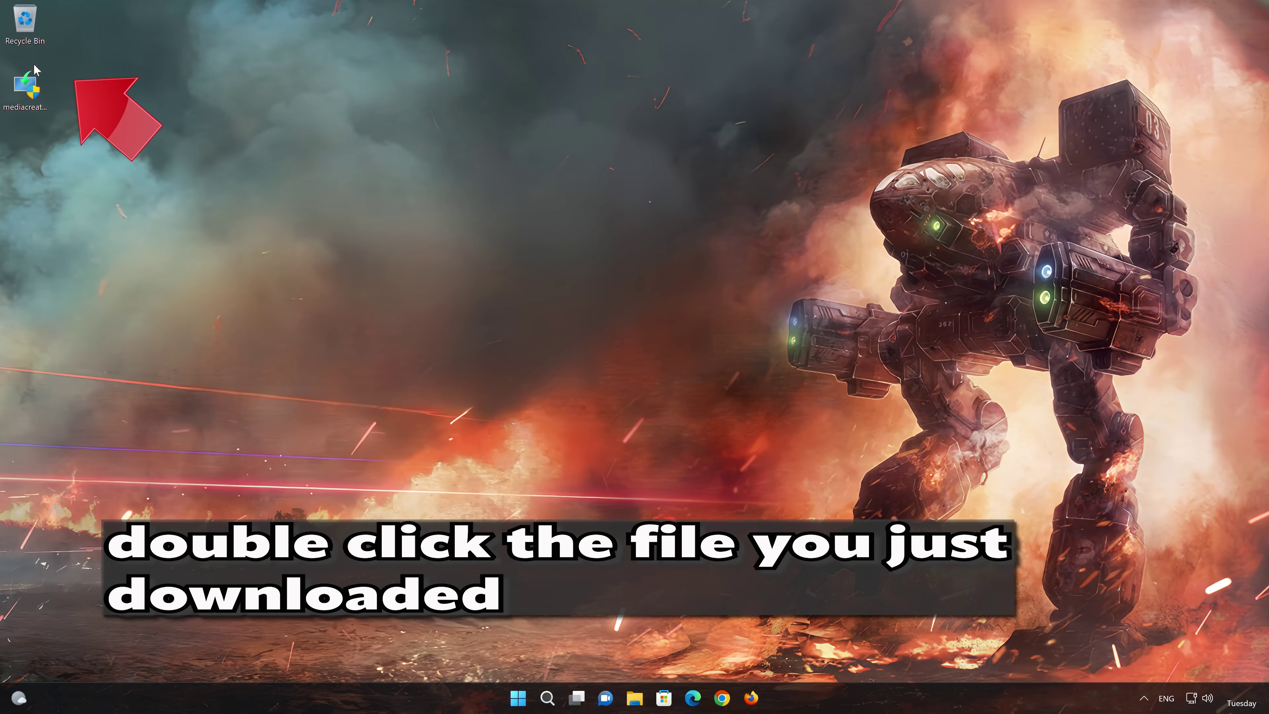
Step: Run mediacreationtool from the desktop with permission to make changes, accept the license terms and keep the recommended language and edition
double_click(25, 103)
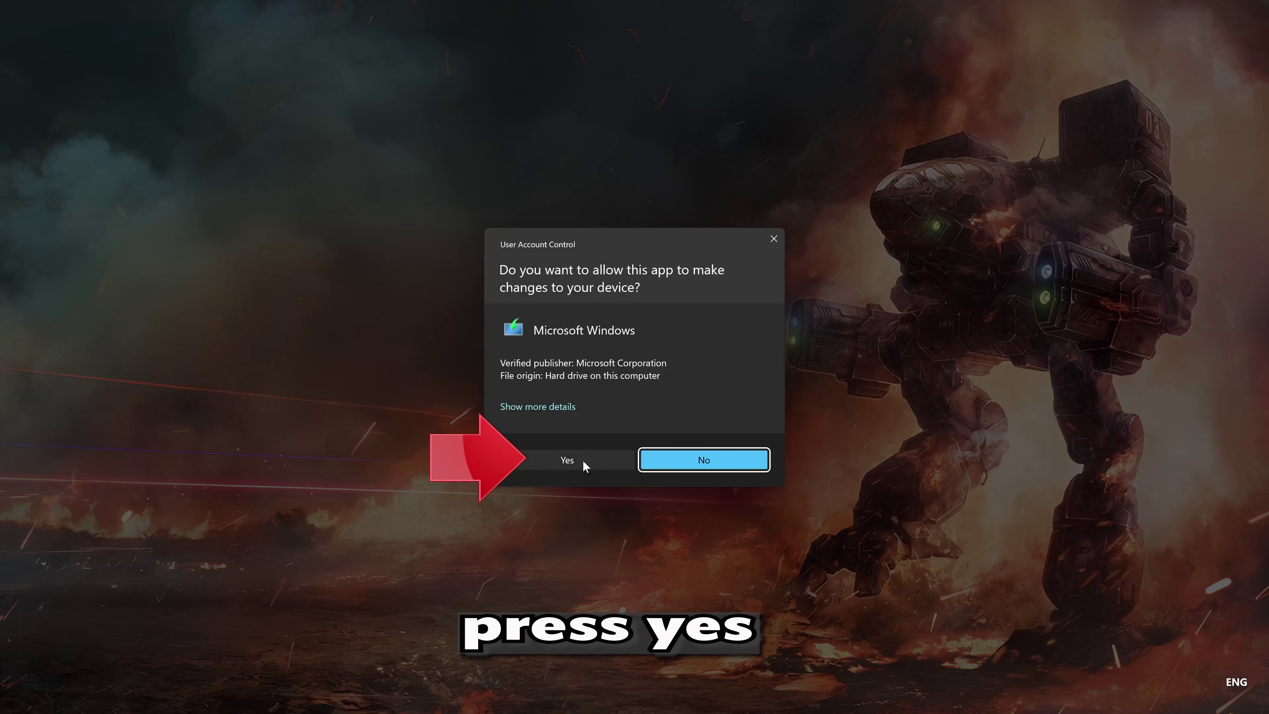
click(564, 465)
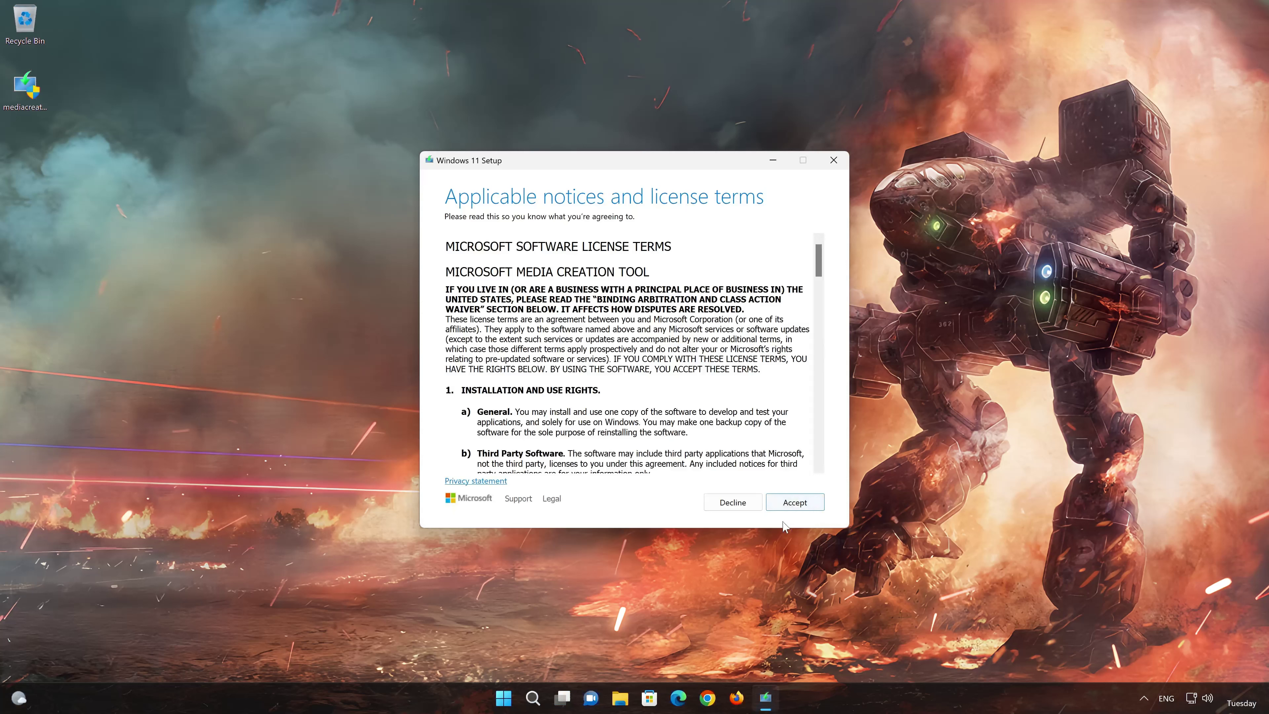
click(795, 503)
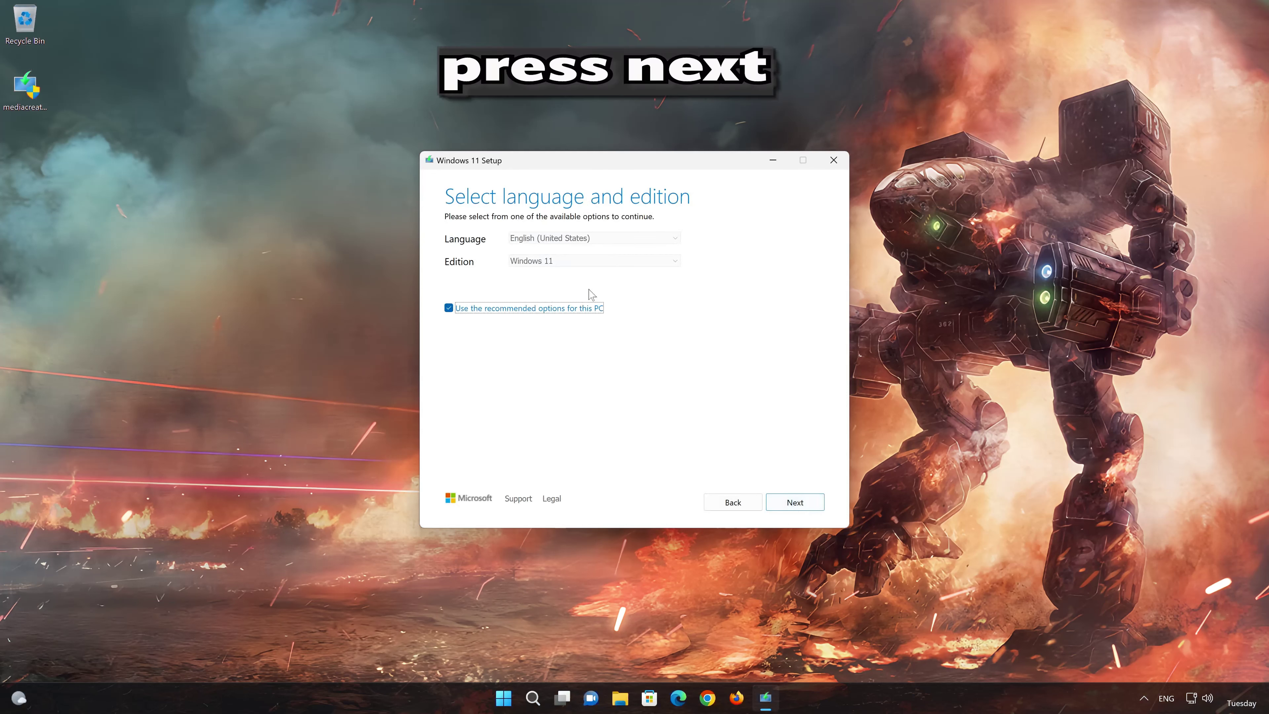
click(811, 507)
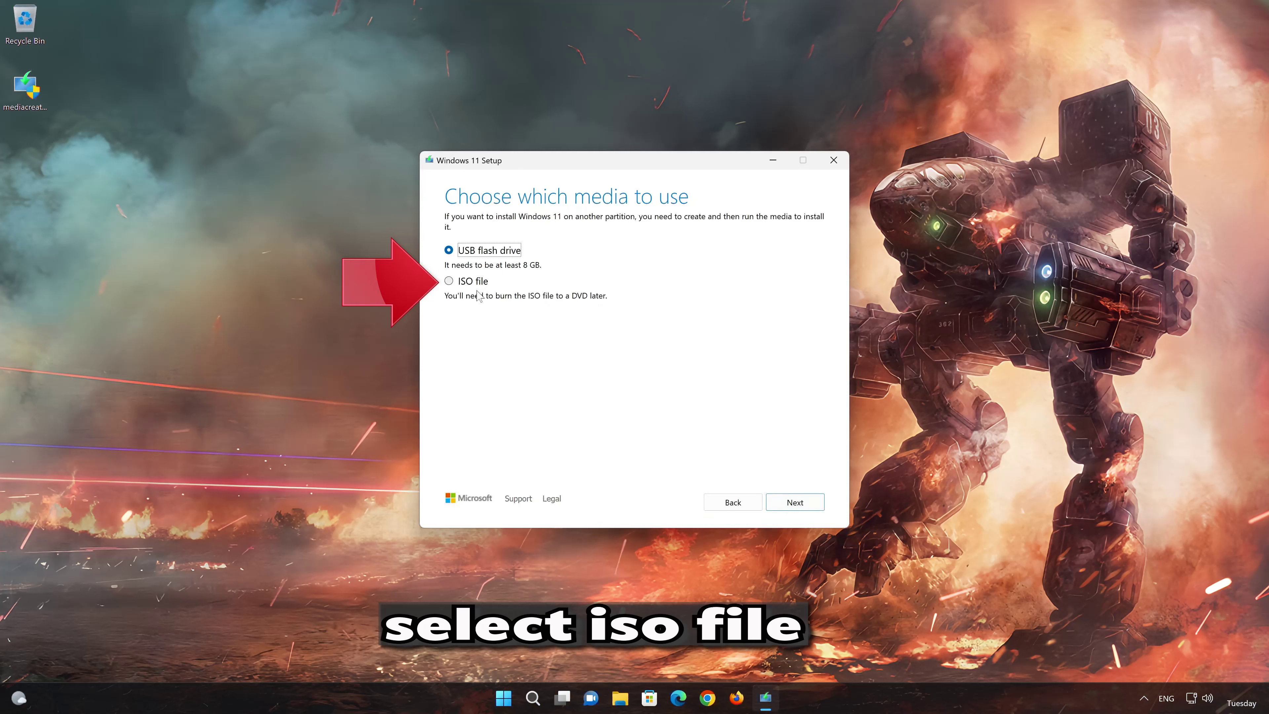
Step: Choose ISO file as the media, save it to the Desktop as Windows 11, and finish the media creation setup
click(452, 281)
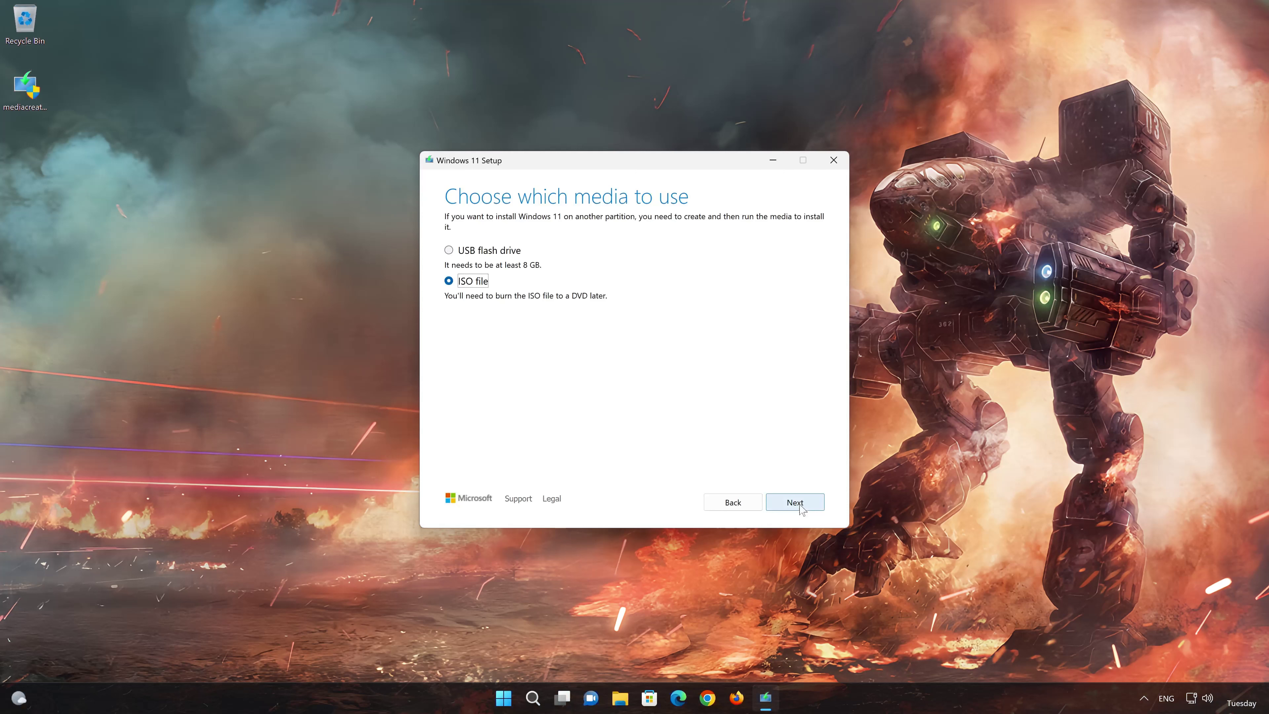
click(798, 503)
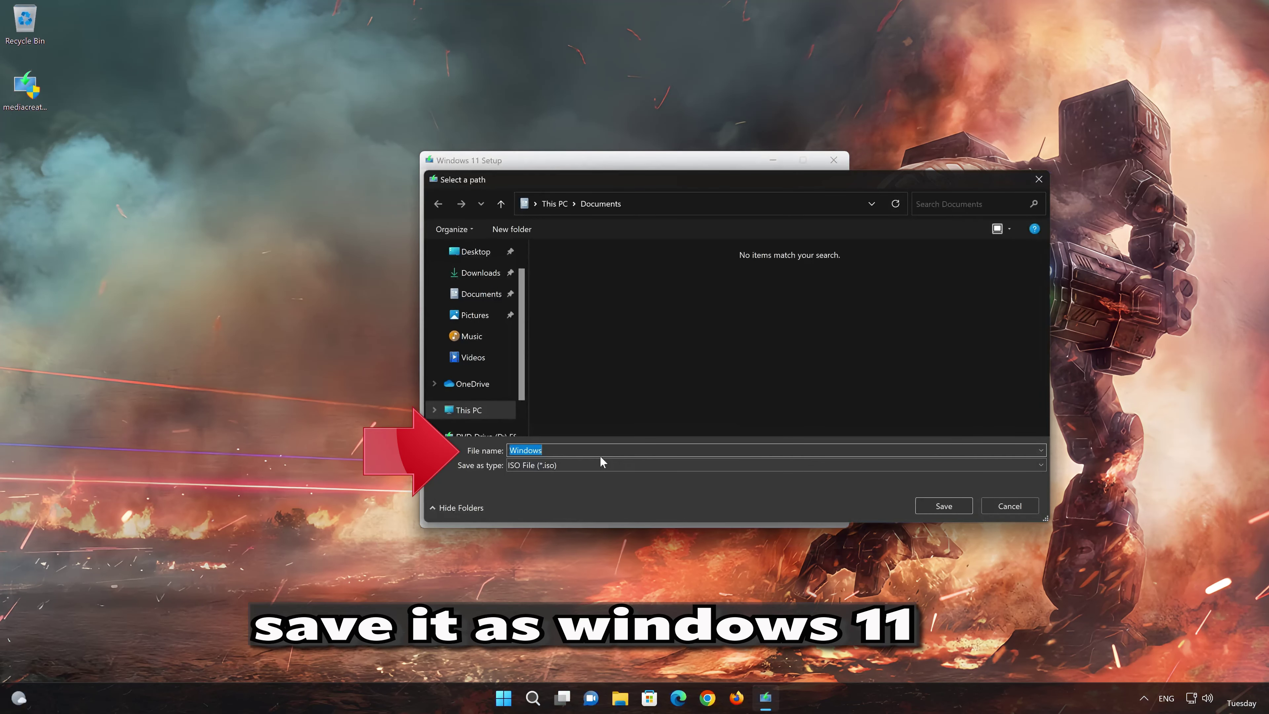
key(End)
click(476, 251)
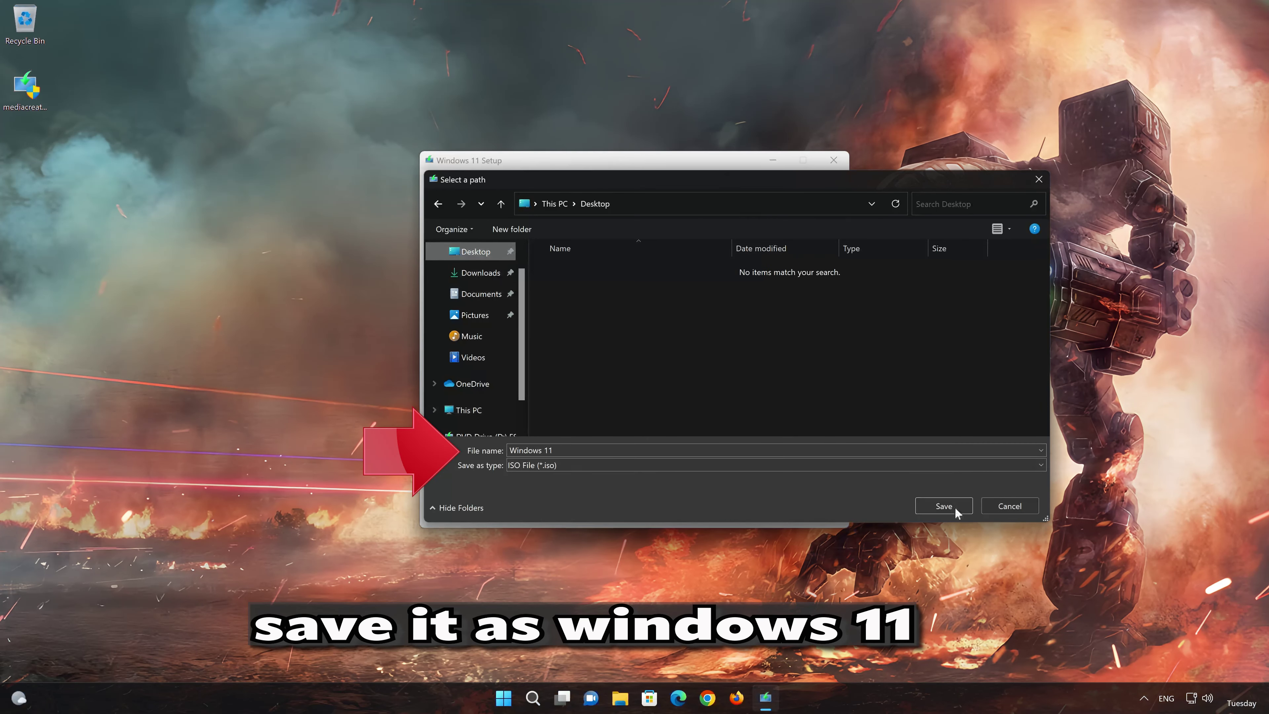
click(944, 506)
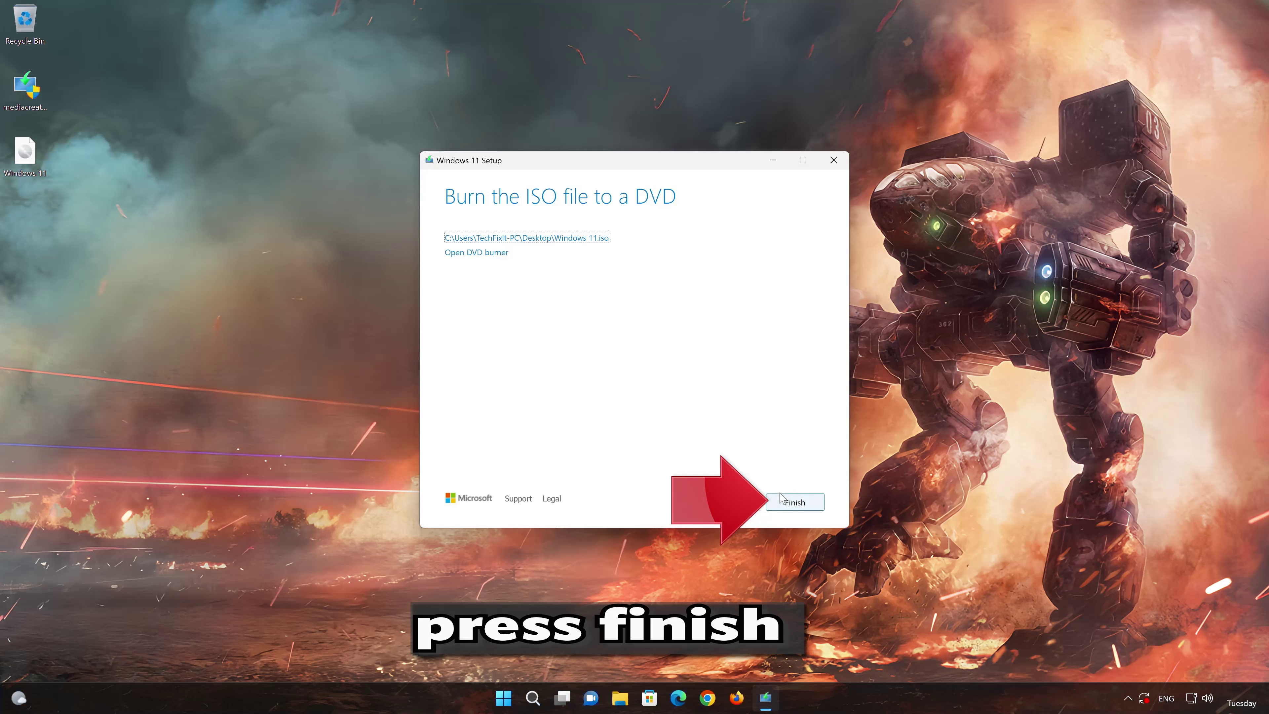
click(795, 503)
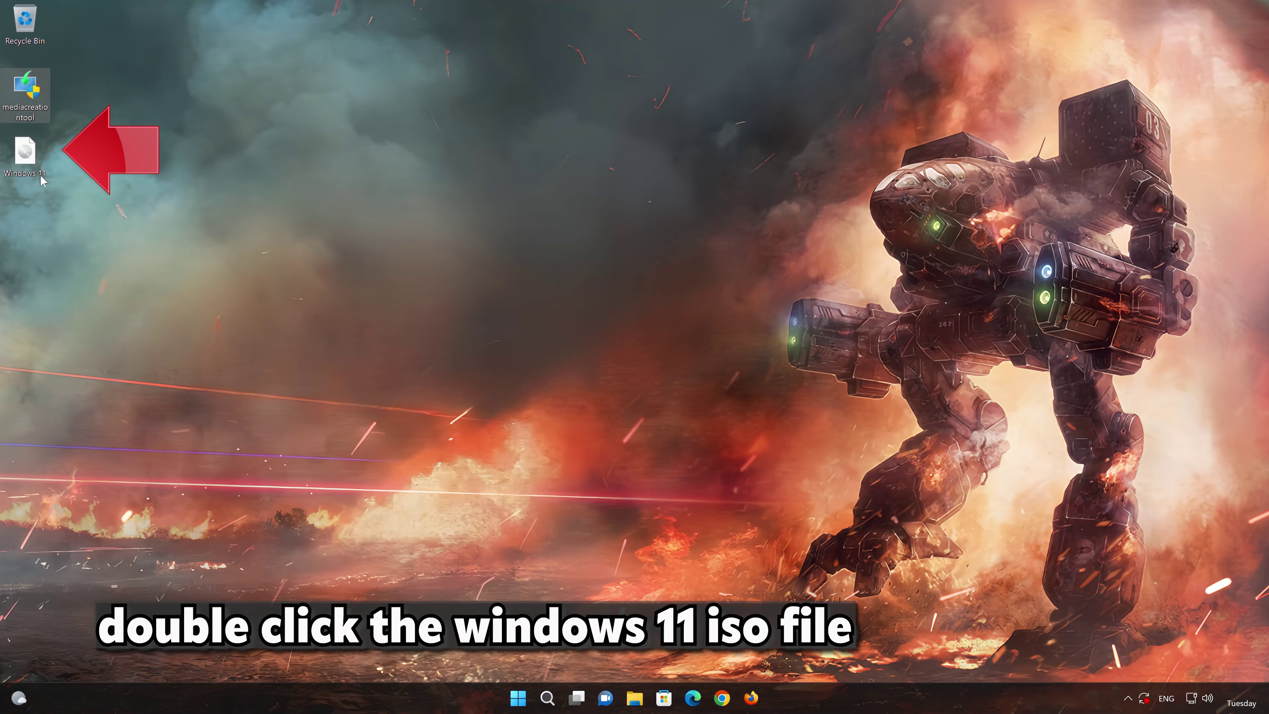
Step: Mount the Windows 11 ISO from the desktop, run its setup application with permission to make changes, and close the drive window
double_click(24, 153)
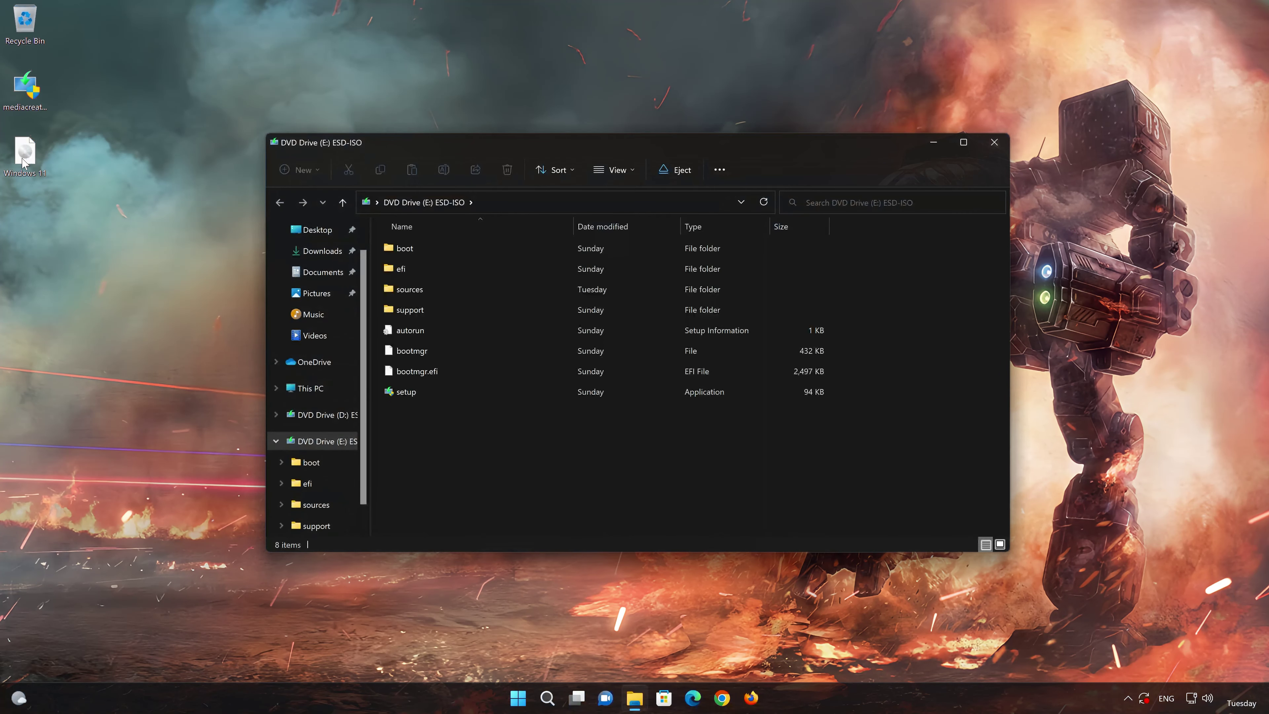
double_click(478, 392)
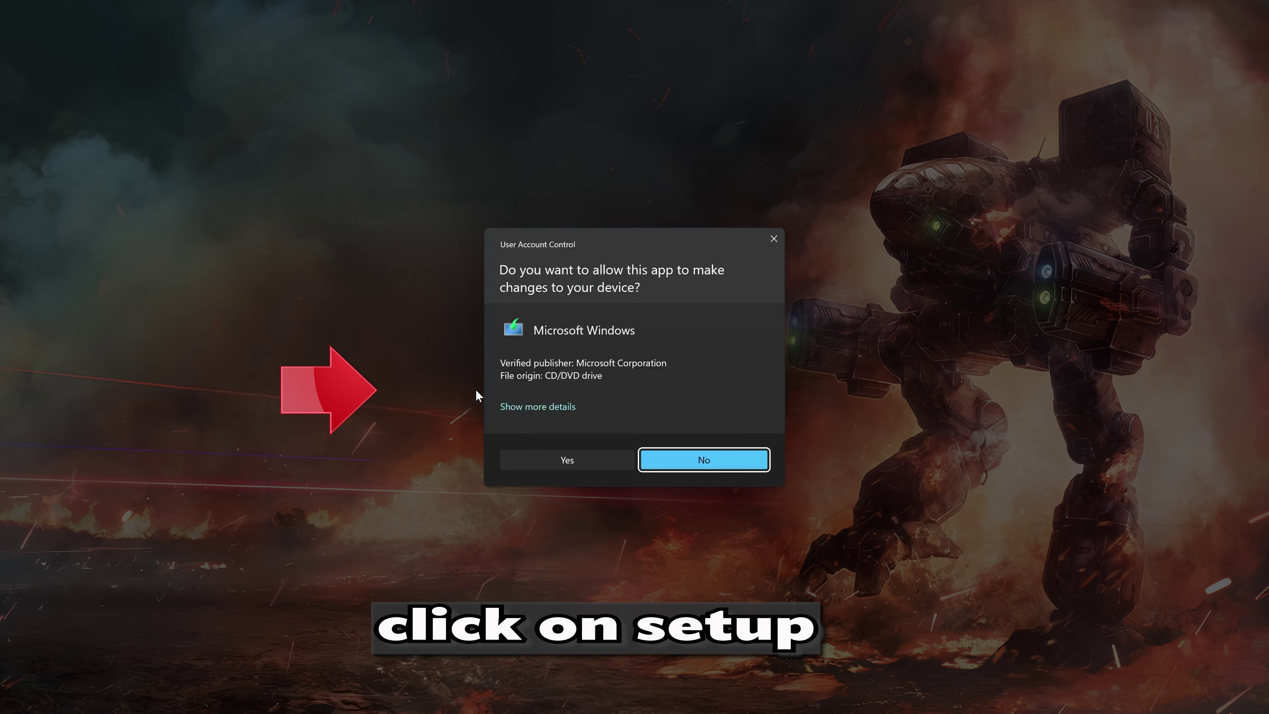
click(562, 461)
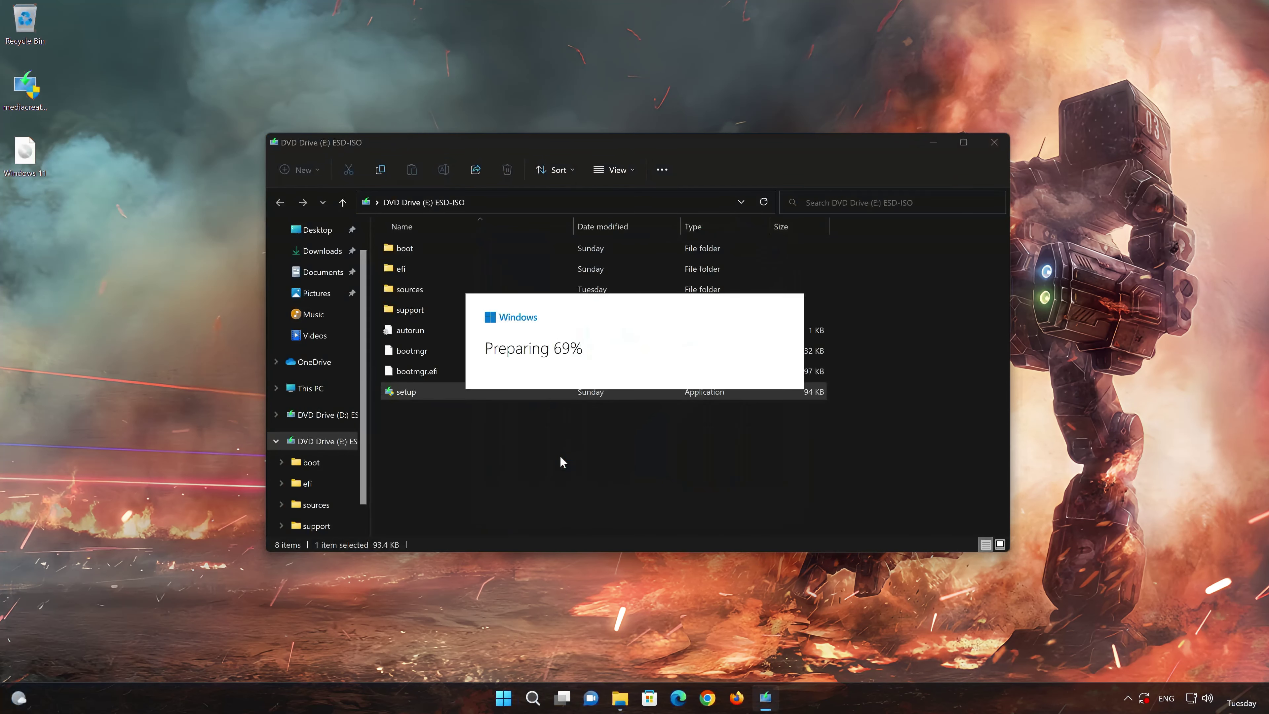
click(993, 144)
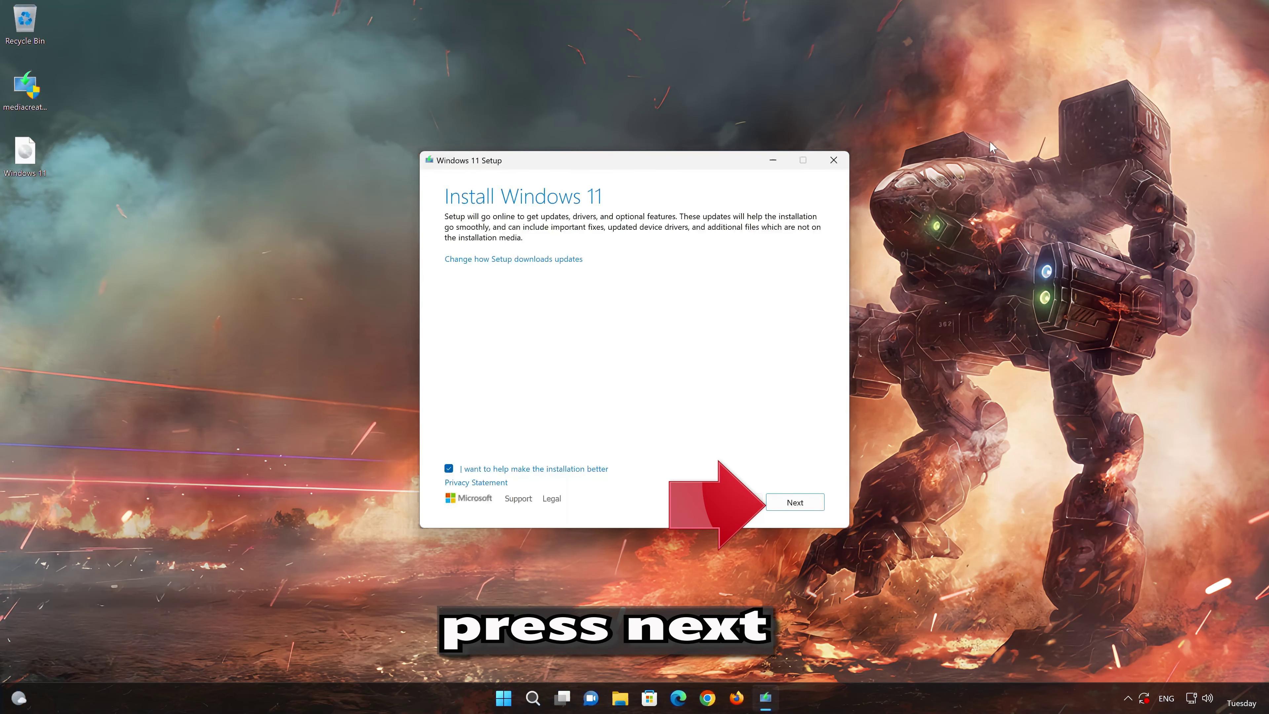
Step: Proceed through Windows 11 Setup with the default options and start installing Windows 11 Pro, keeping personal files and apps
click(801, 511)
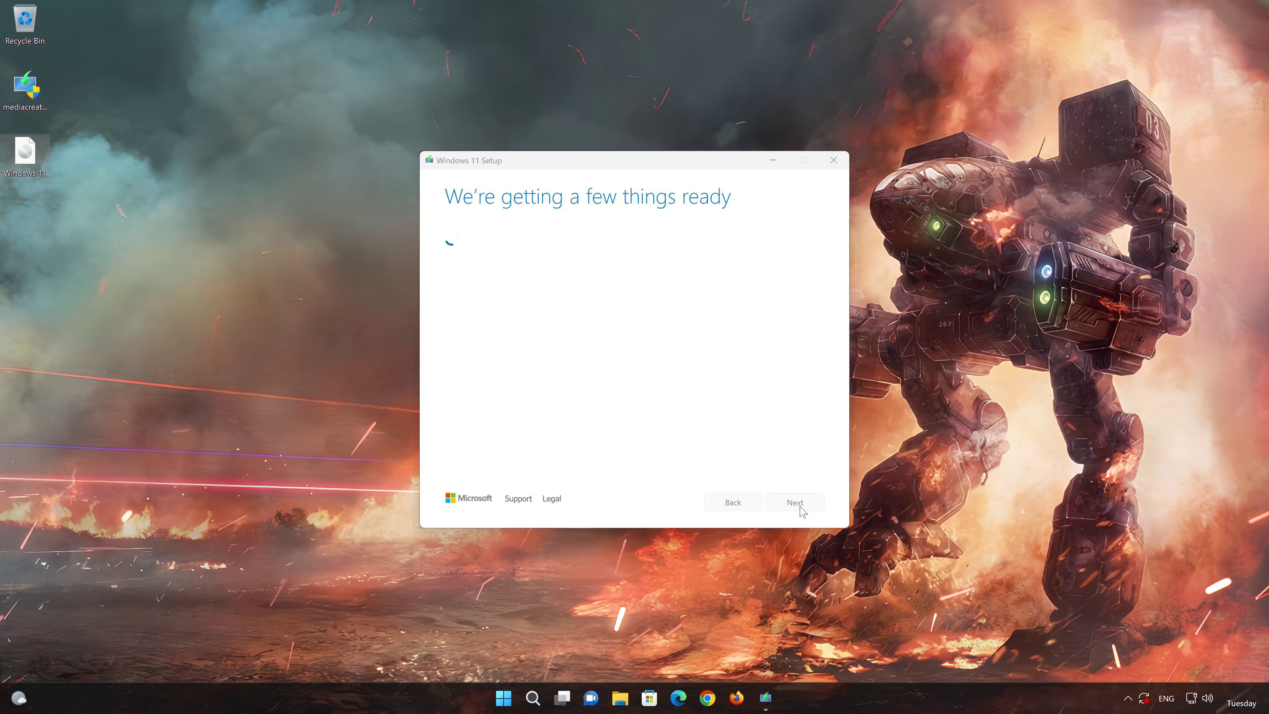
click(800, 505)
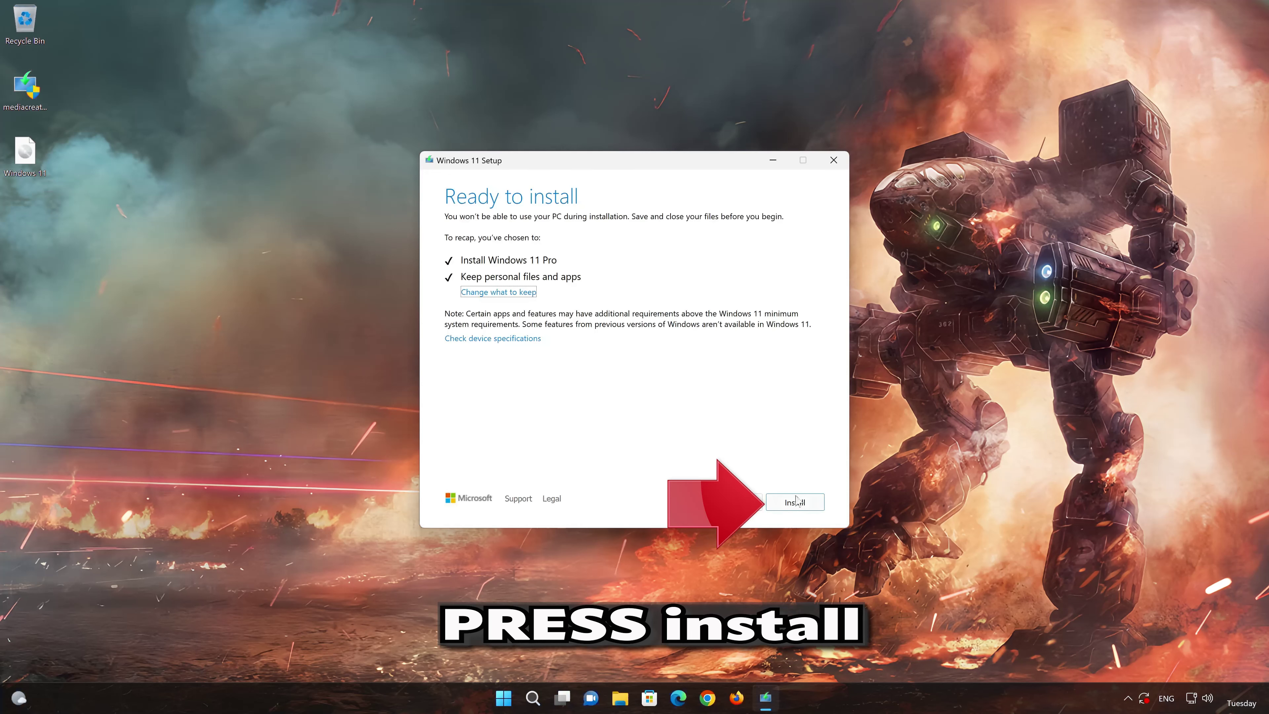
click(810, 506)
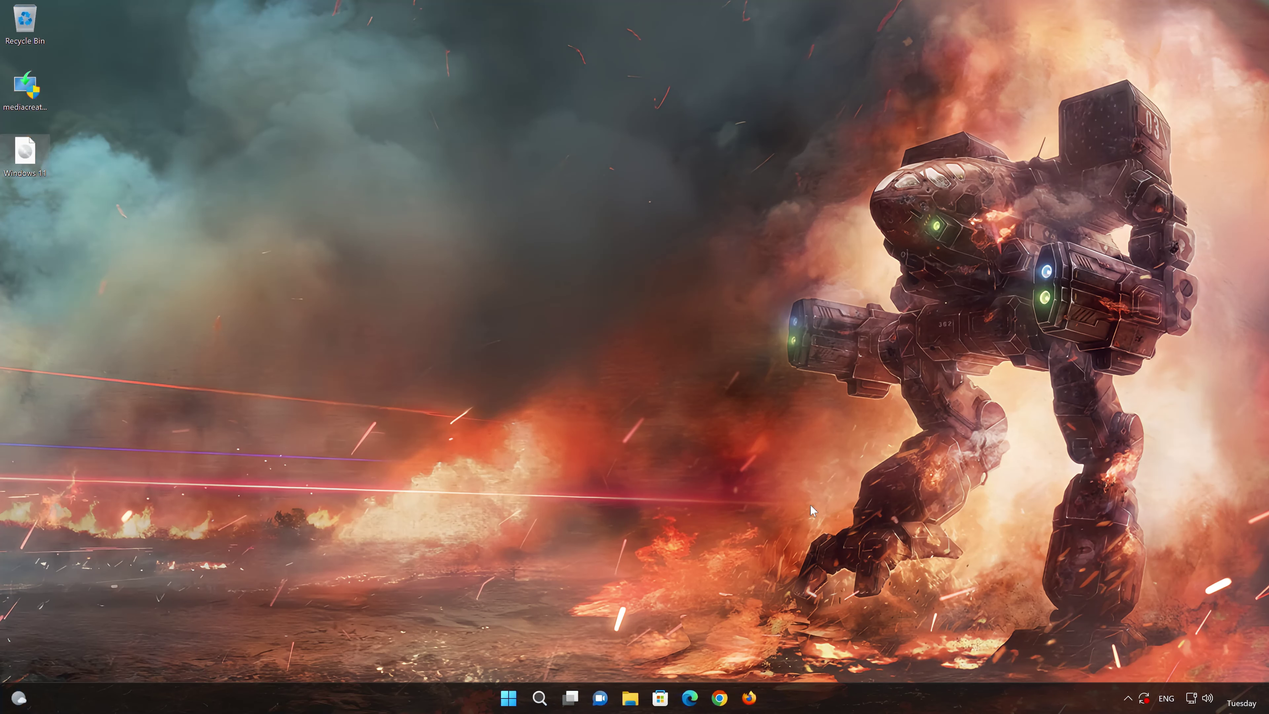